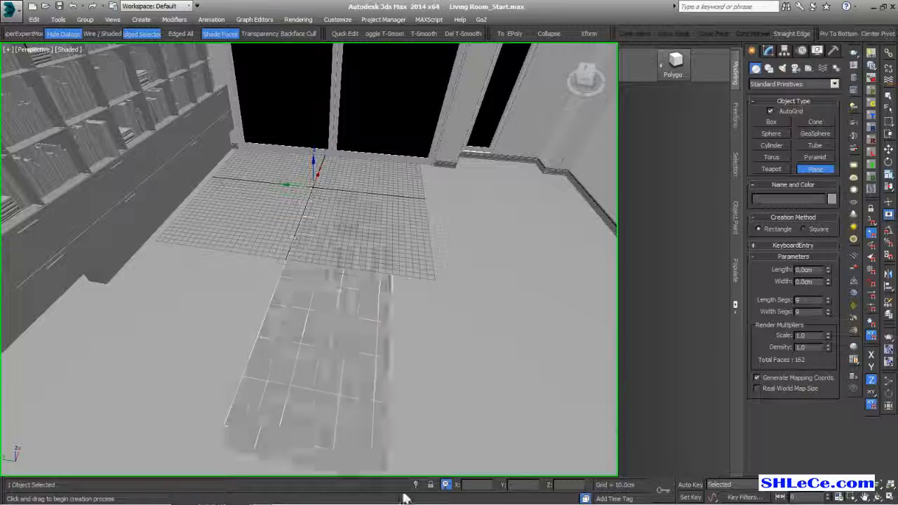
- Finish the floor plane and set its Length Segs and Width Segs to 7 each
alt+middle_drag(511, 403, 401, 305)
key(w)
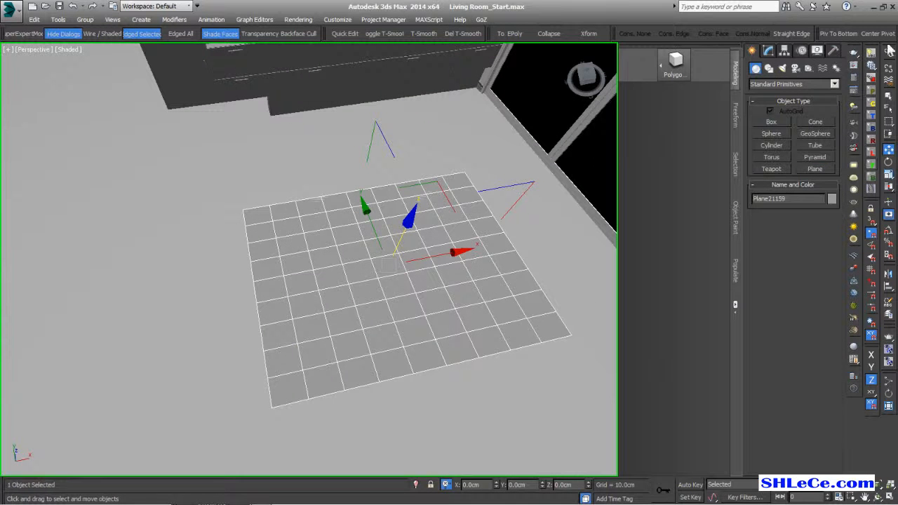
click(769, 50)
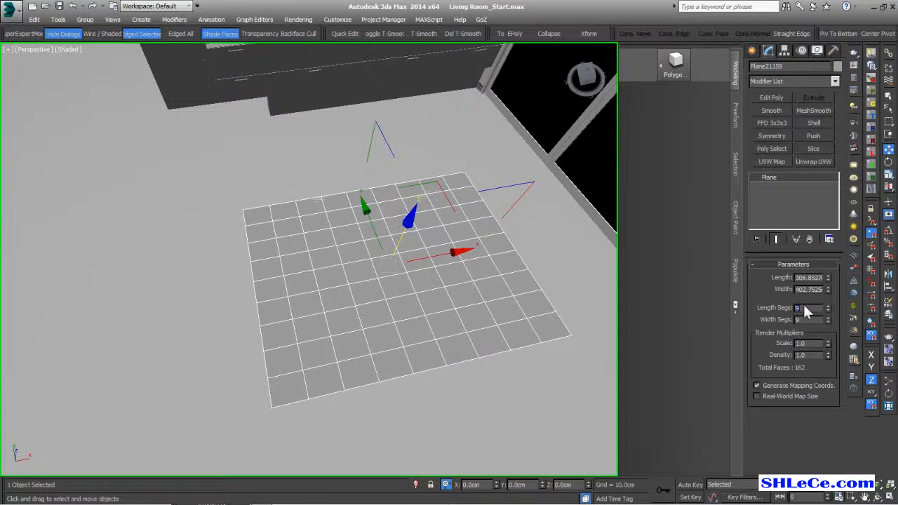
text(7)
key(Tab)
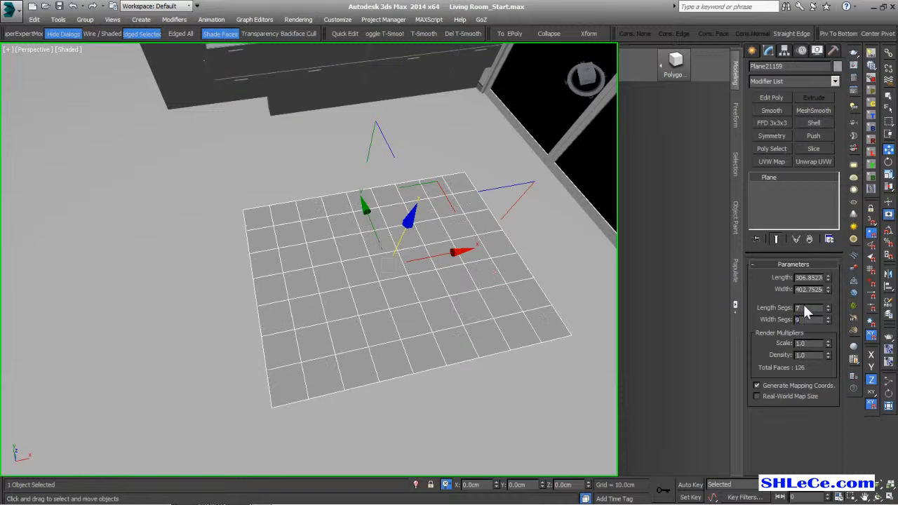
text(7)
click(806, 309)
alt+middle_drag(236, 316, 361, 272)
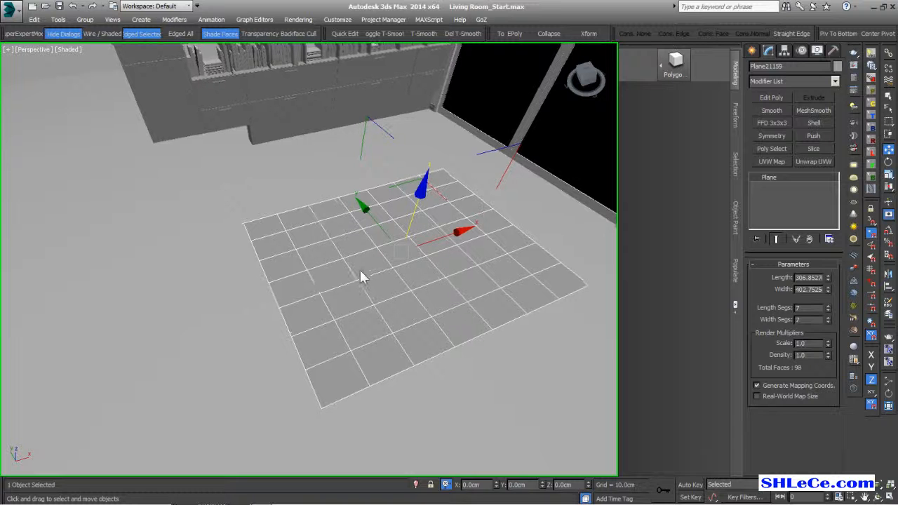
- Add an Edit Poly modifier and apply a brick pattern from Generate Topology
click(771, 97)
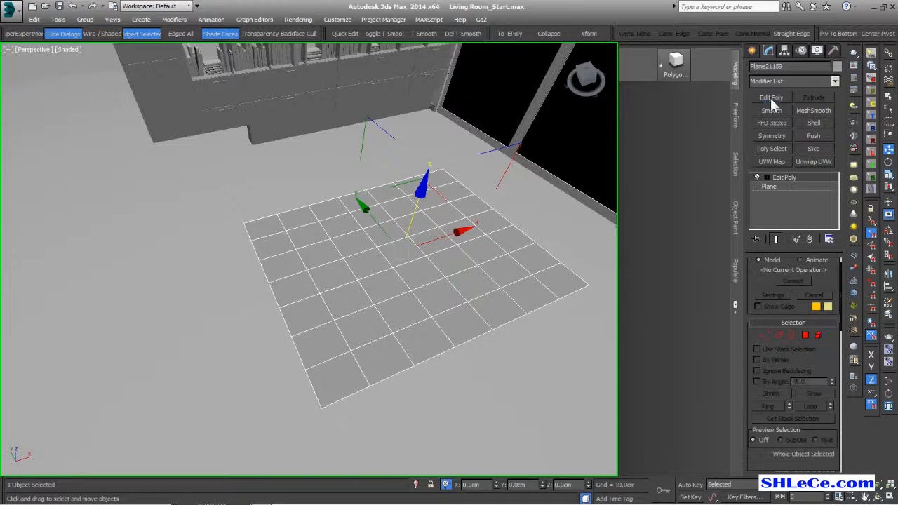
middle_drag(356, 298, 329, 294)
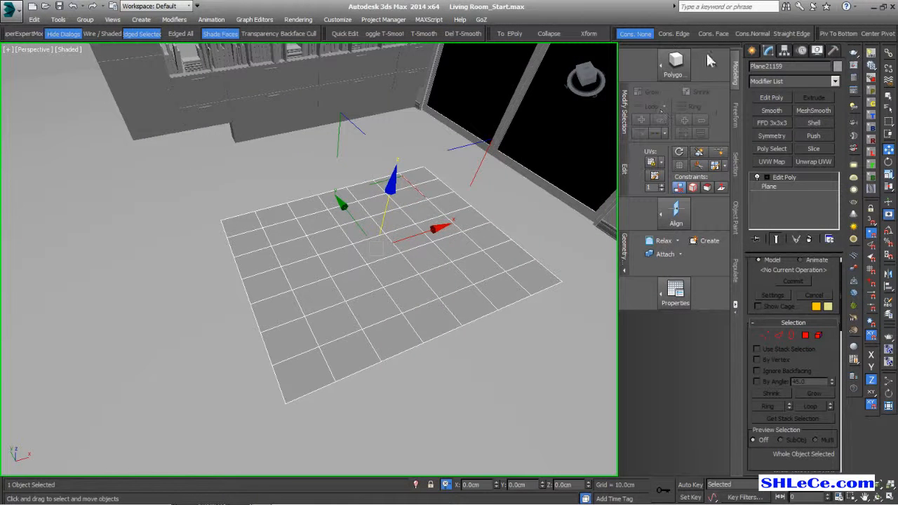
mouse_move(680, 64)
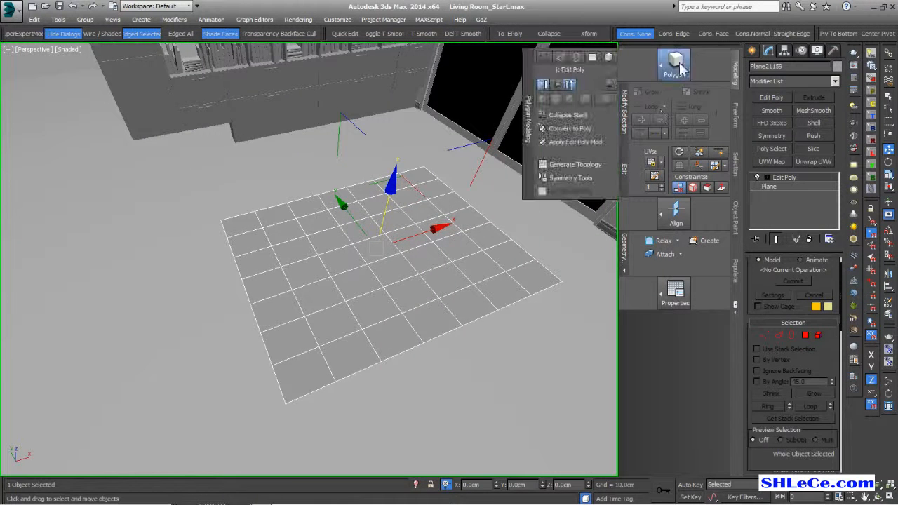
click(581, 163)
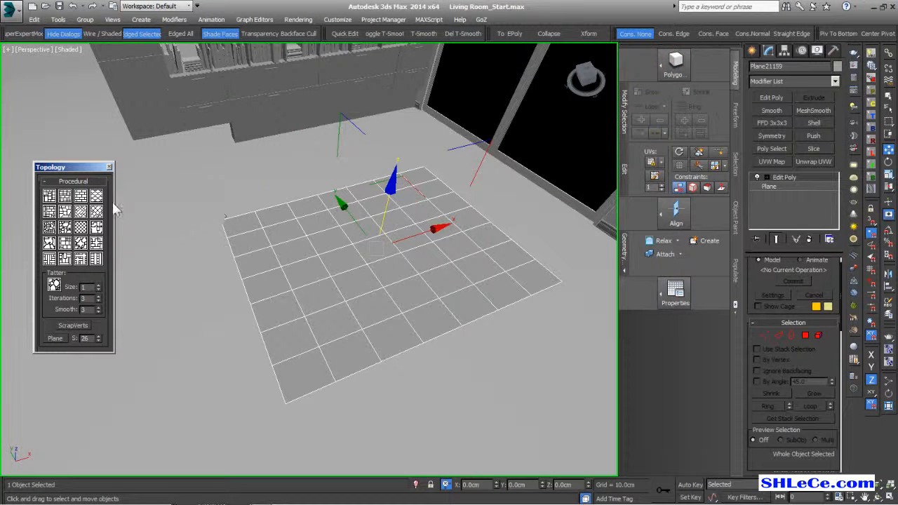
click(64, 197)
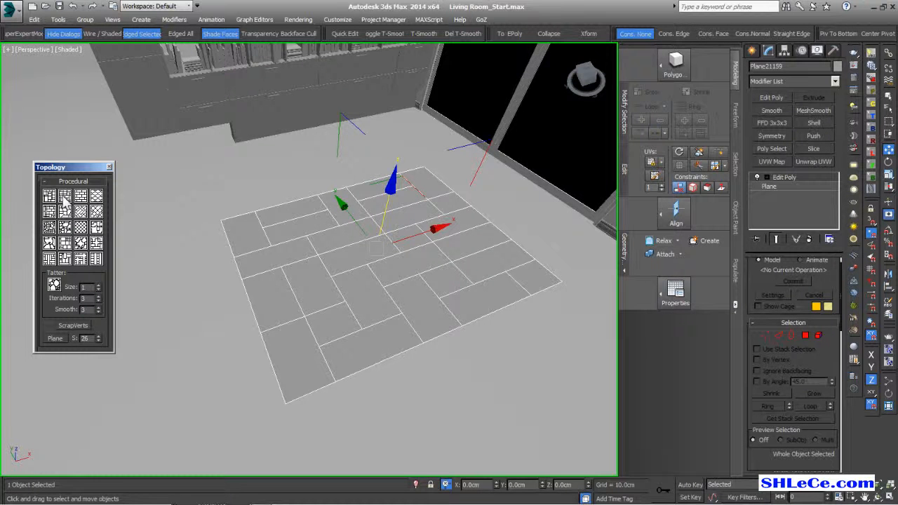
click(64, 197)
- Regenerate the brick pattern until satisfied, close the Topology panel and enter Polygon mode
click(64, 196)
click(64, 197)
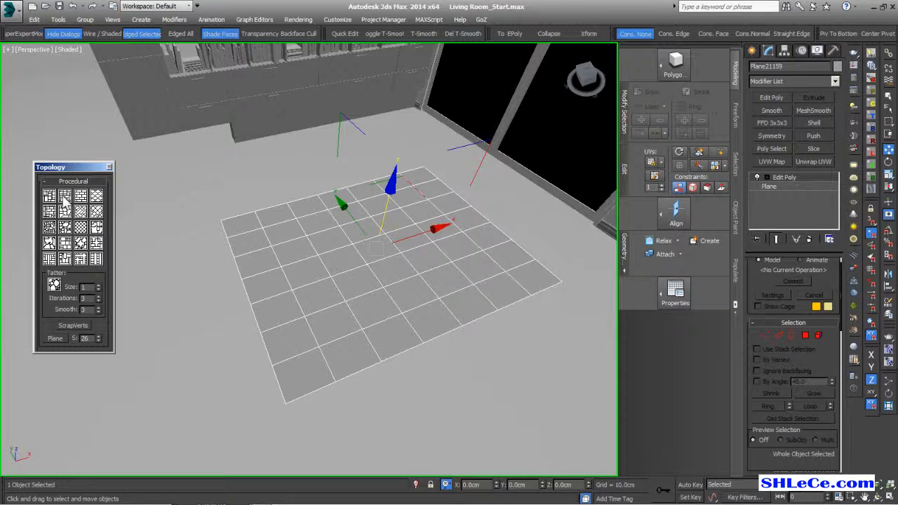
key(ctrl+z)
click(63, 196)
alt+middle_drag(282, 275, 308, 309)
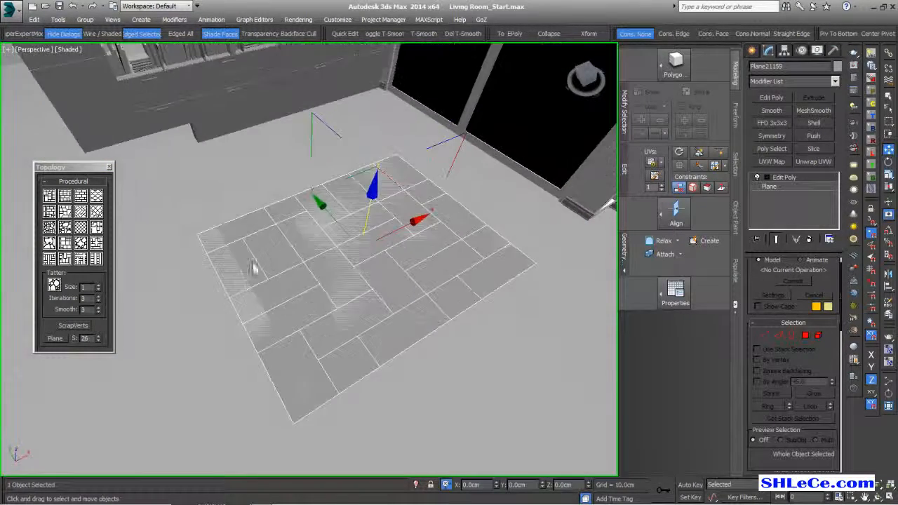
click(109, 166)
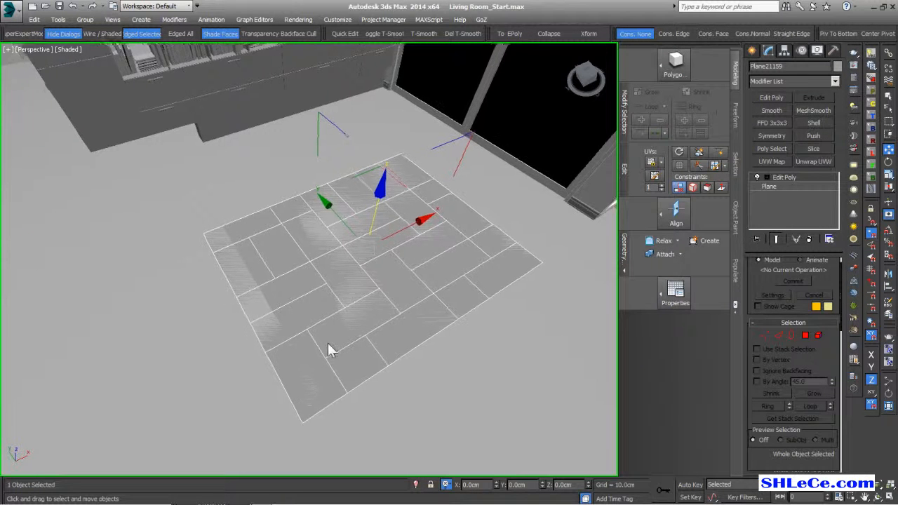
click(805, 335)
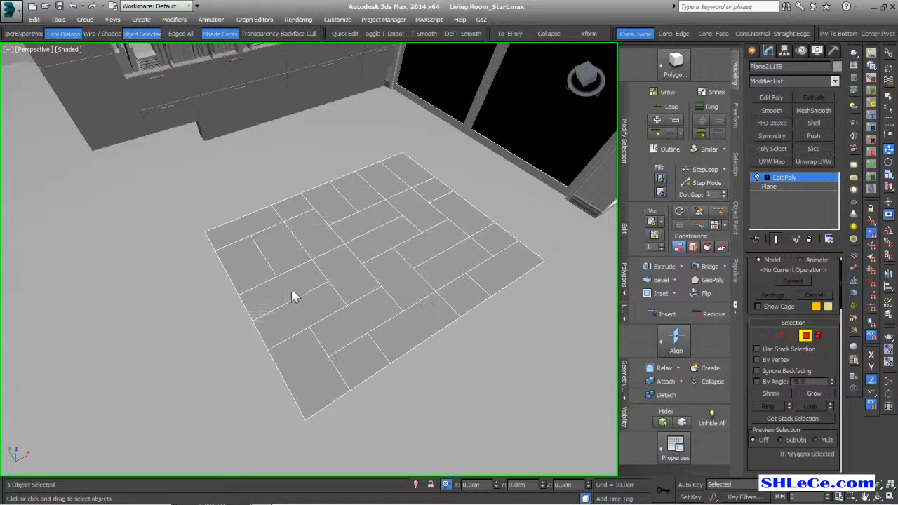
- Select five outer tiles around the floor's edges and delete them
click(247, 218)
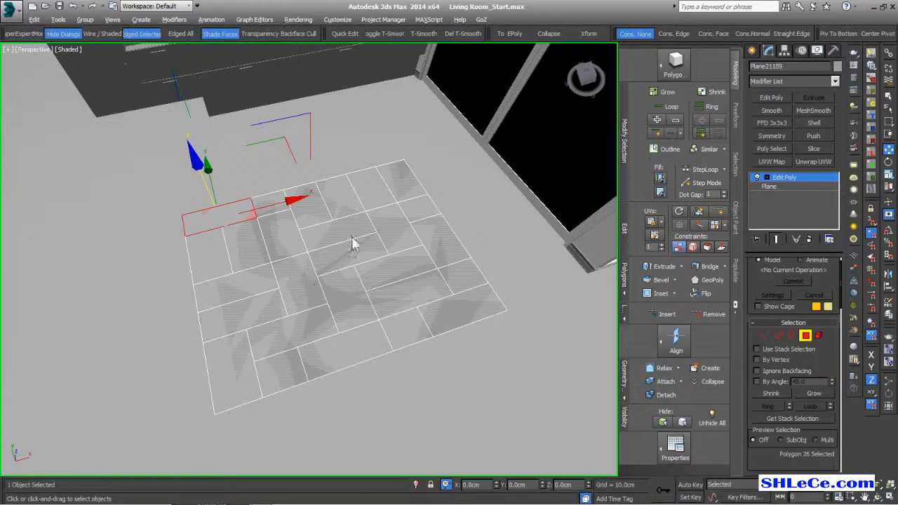
ctrl+click(409, 184)
alt+middle_drag(411, 297, 402, 281)
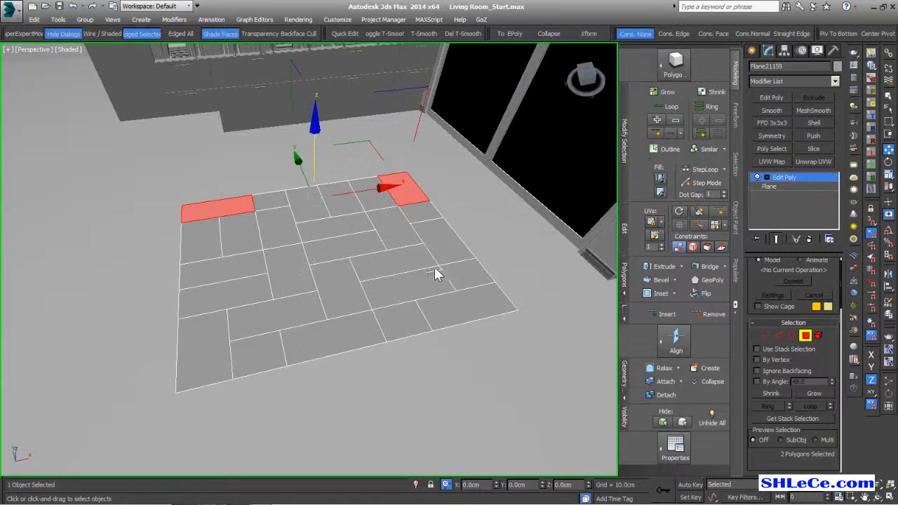
ctrl+click(460, 278)
ctrl+click(388, 331)
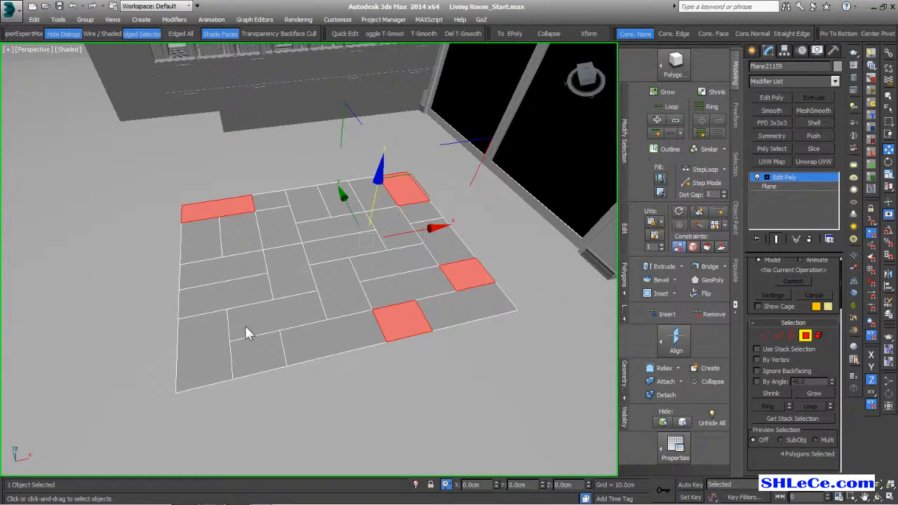
click(220, 340)
mouse_move(278, 319)
alt+middle_down()
mouse_move(302, 309)
mouse_move(290, 312)
alt+middle_up()
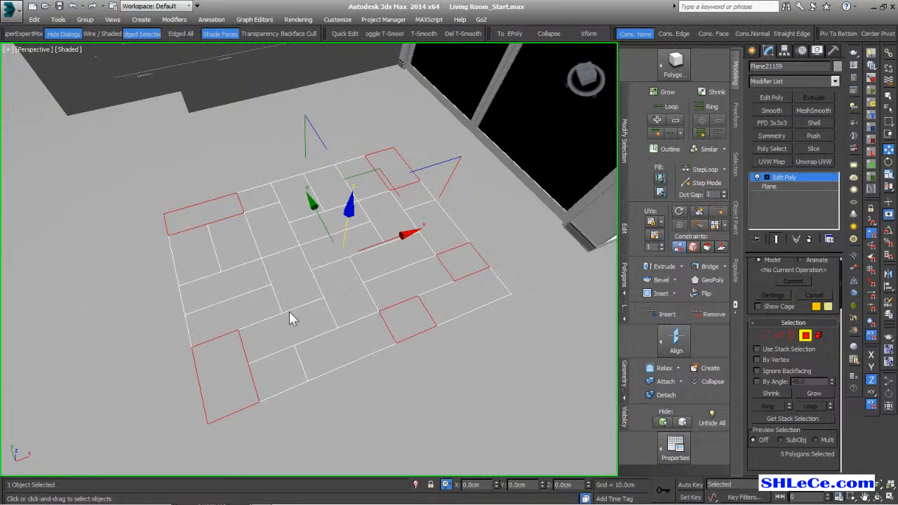
key(ctrl+d)
- Delete two more outer tiles, then select all remaining tile polygons
alt+middle_drag(299, 295, 370, 251)
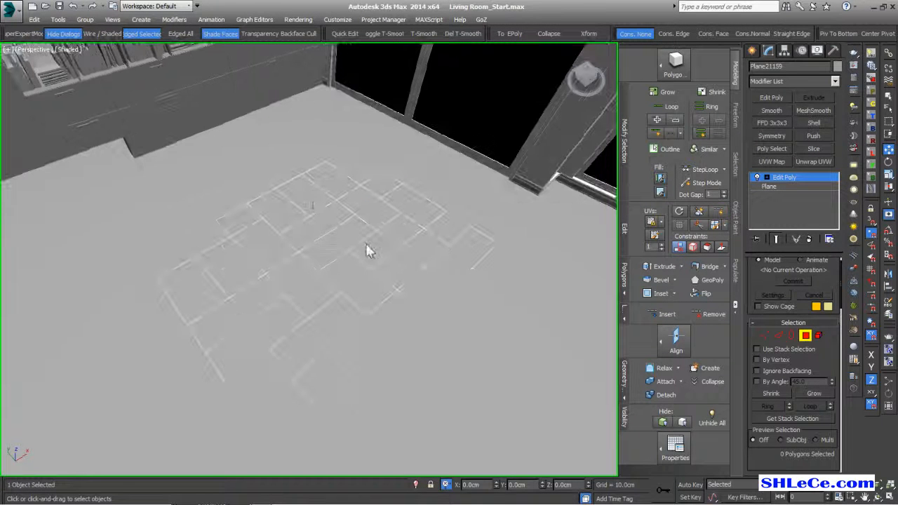
click(311, 201)
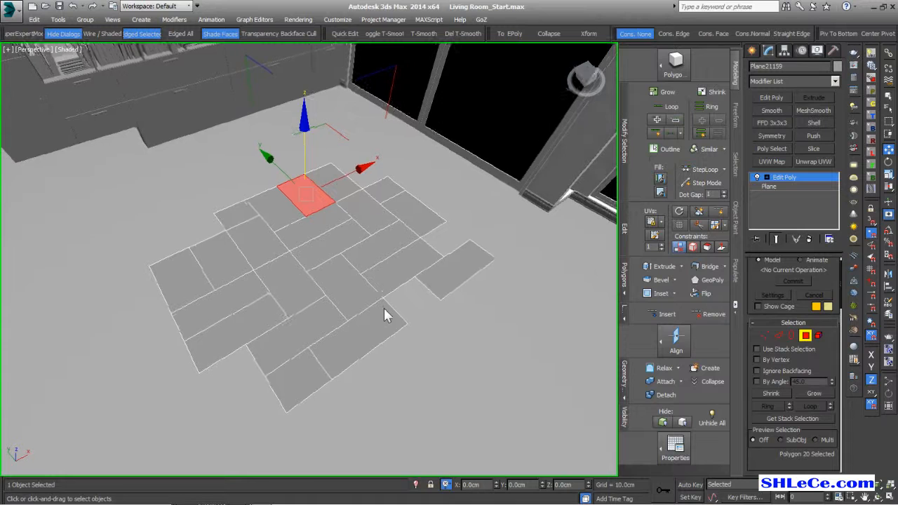
key(Delete)
alt+middle_drag(384, 311, 353, 306)
click(241, 327)
alt+middle_drag(242, 322, 345, 355)
key(Delete)
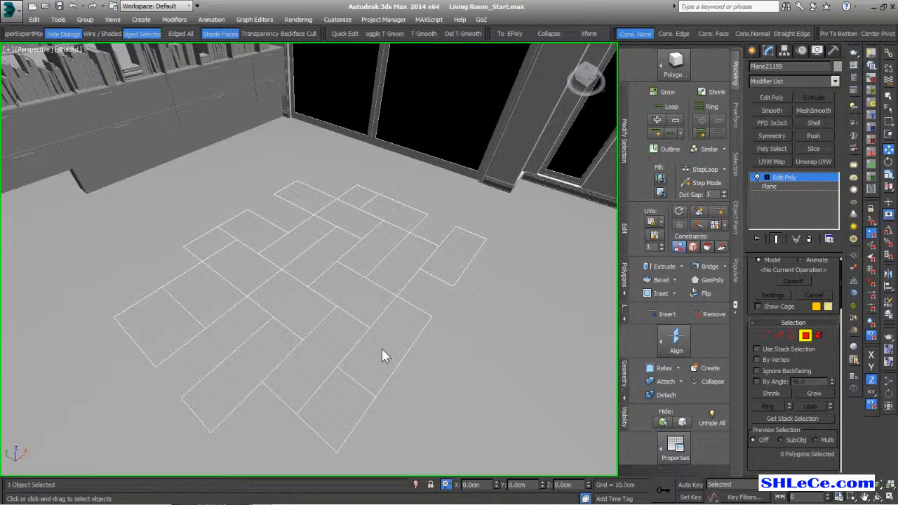
key(ctrl+a)
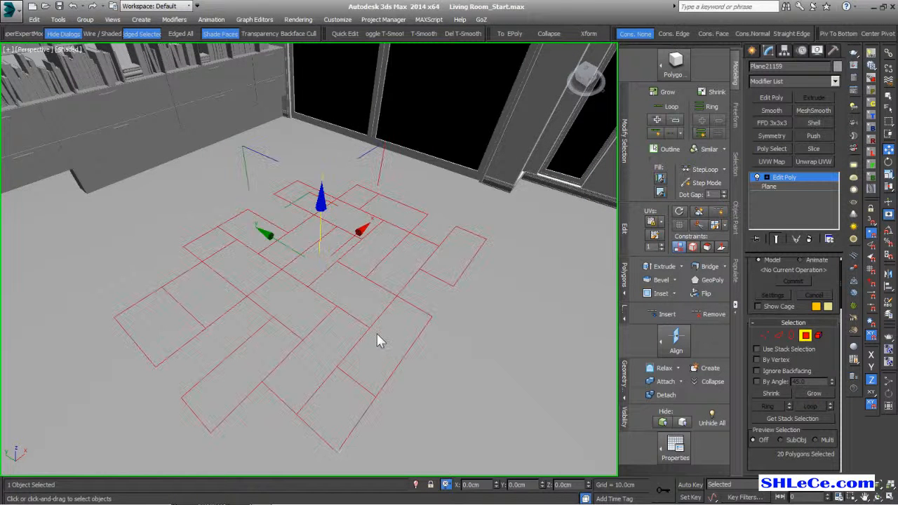
alt+middle_drag(376, 316, 489, 321)
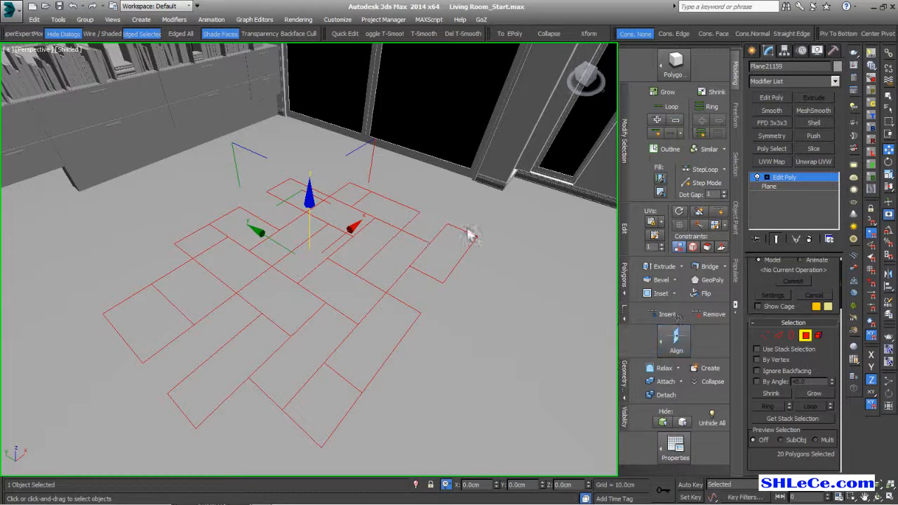
- Inset all selected tile polygons to open gaps between them
click(654, 294)
right_click(421, 372)
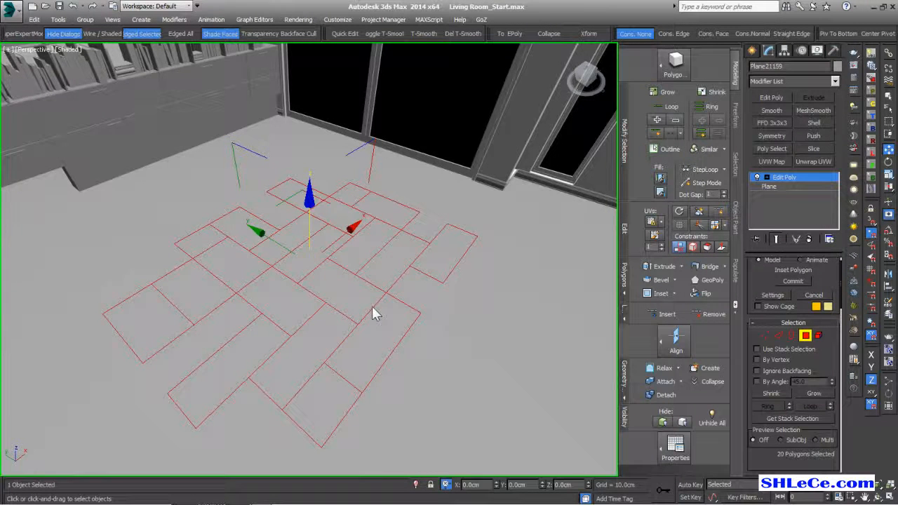
scroll(372, 306, up, 4)
drag(495, 185, 494, 171)
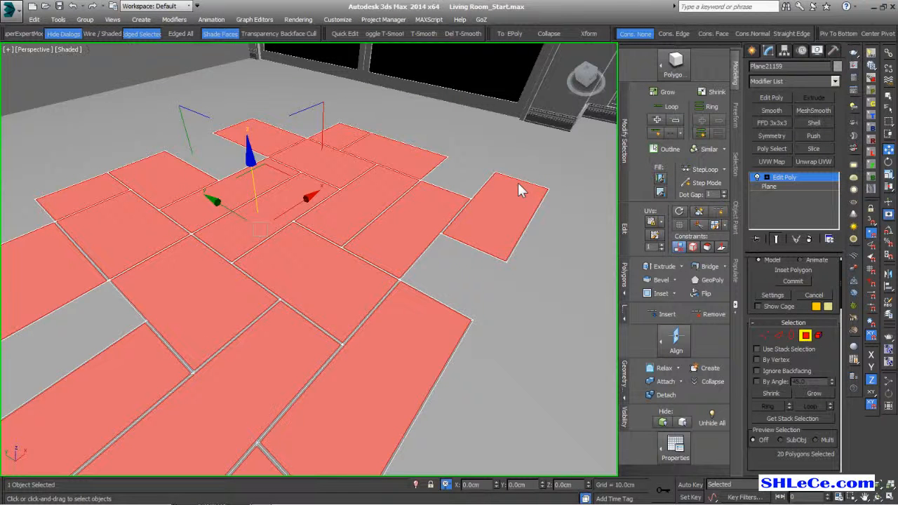
mouse_move(201, 337)
alt+middle_down()
mouse_move(194, 344)
mouse_move(209, 333)
alt+middle_up()
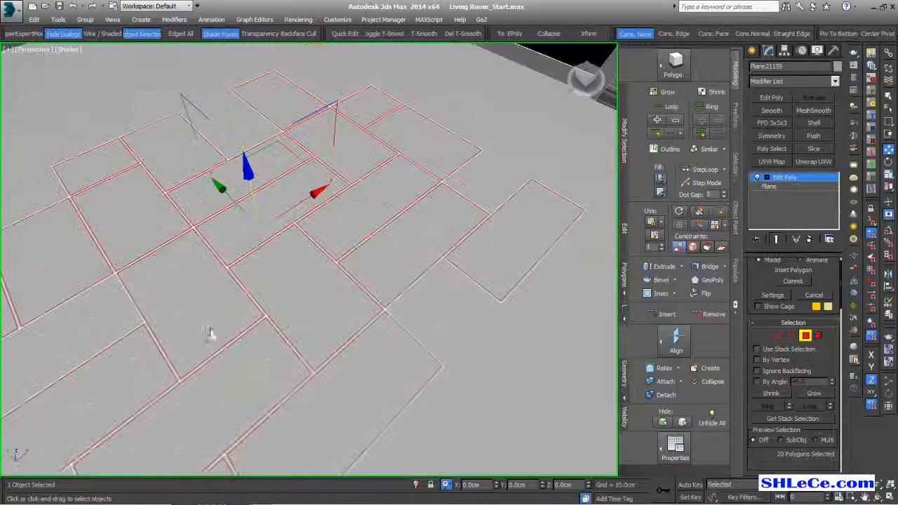
right_click(492, 202)
- Isolate the floor, invert the selection and delete the thin border strips between tiles
alt+middle_drag(379, 333, 426, 252)
key(alt+q)
scroll(426, 252, up, 4)
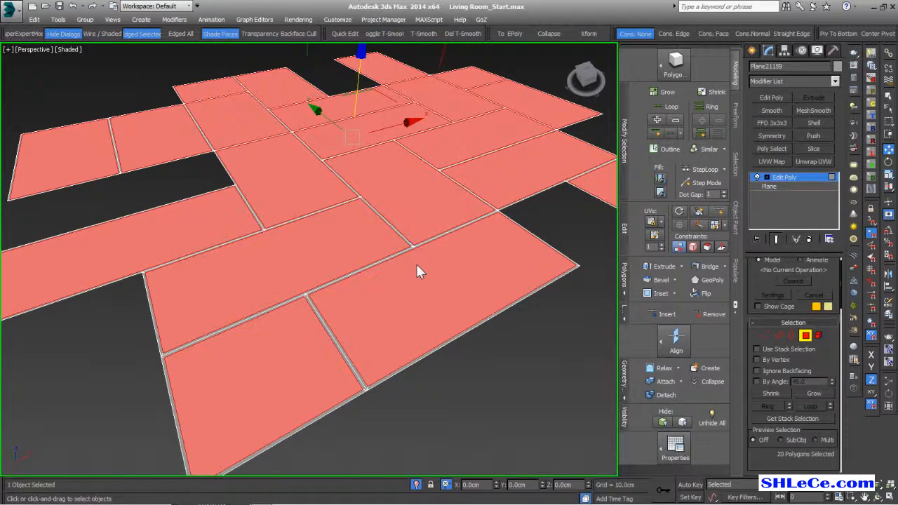
key(ctrl+a)
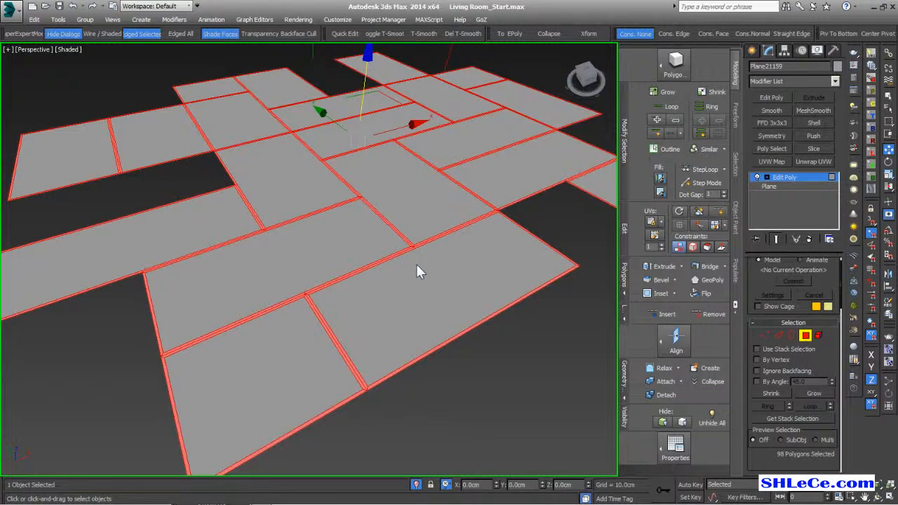
key(ctrl+d)
mouse_move(405, 262)
alt+middle_down()
mouse_move(416, 321)
mouse_move(412, 267)
alt+middle_up()
click(793, 336)
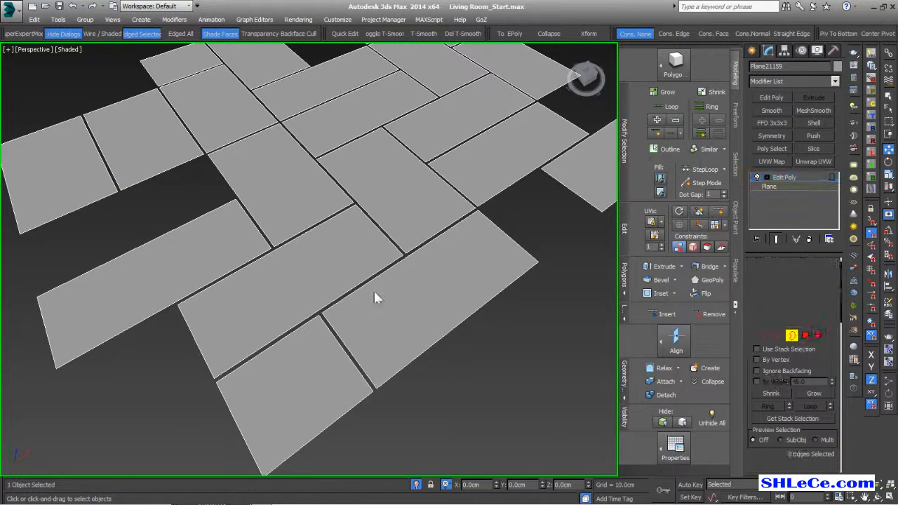
- Select all open tile border edges and Shift-drag them down on Z to add thickness
alt+middle_drag(356, 281, 349, 275)
alt+middle_drag(489, 321, 447, 277)
key(ctrl+a)
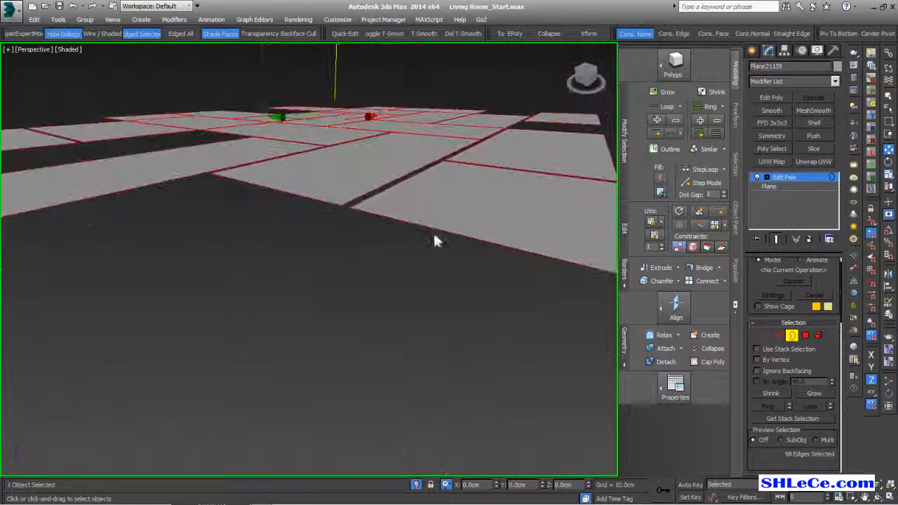
shift+drag(337, 64, 338, 68)
- Add a Push modifier to the tiles and raise its Push Value
alt+middle_drag(505, 239, 427, 233)
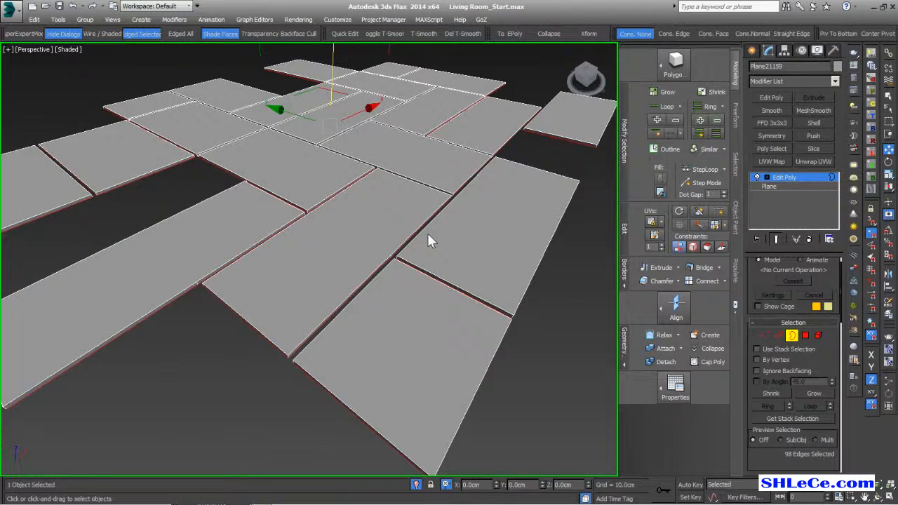
click(815, 136)
drag(833, 279, 832, 248)
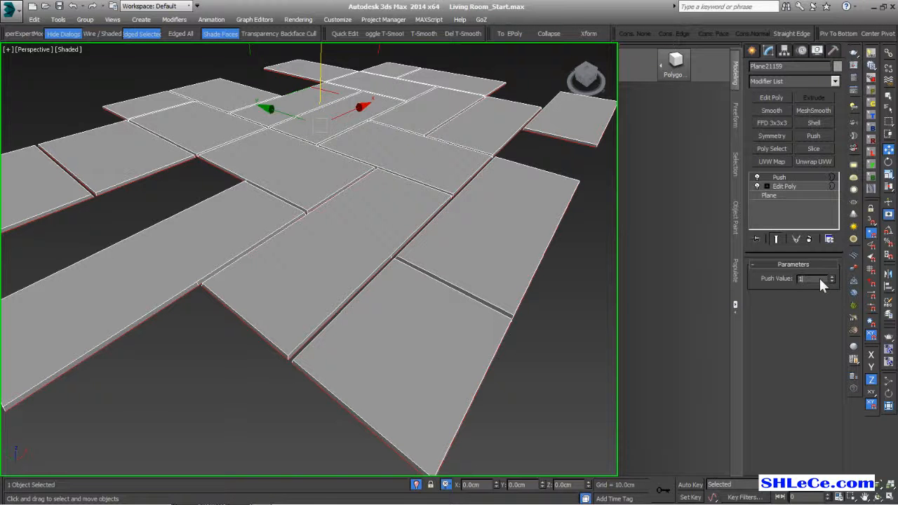
- Commit a Push Value of 1.0cm, then zoom and orbit in on a tile corner
key(Return)
scroll(457, 251, down, 5)
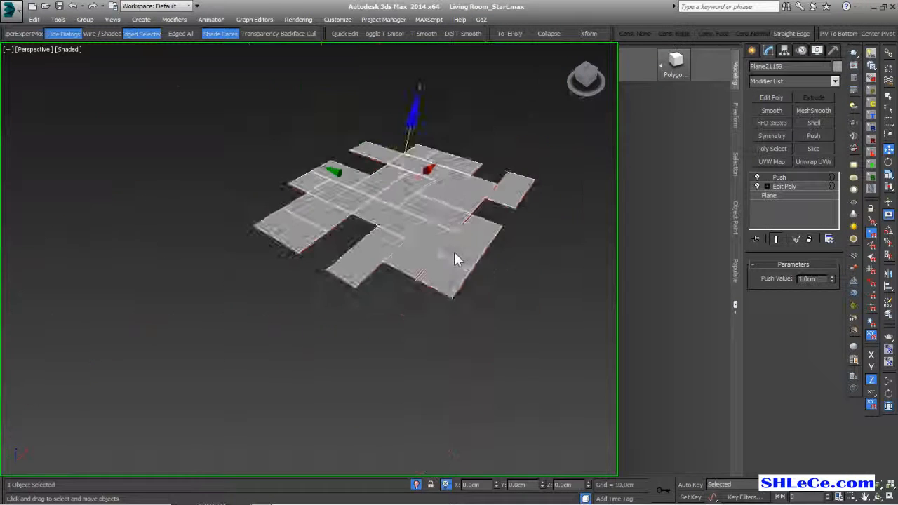
scroll(460, 261, up, 6)
alt+middle_drag(481, 250, 388, 257)
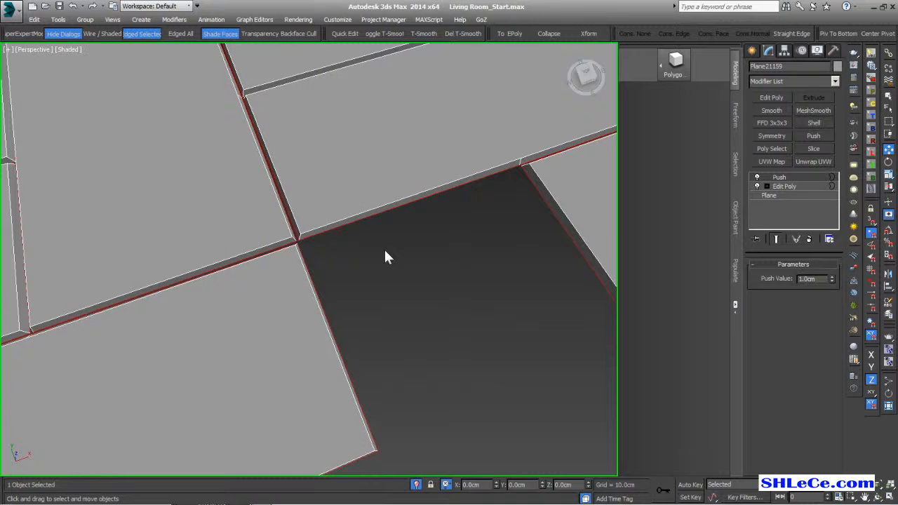
scroll(517, 169, up, 3)
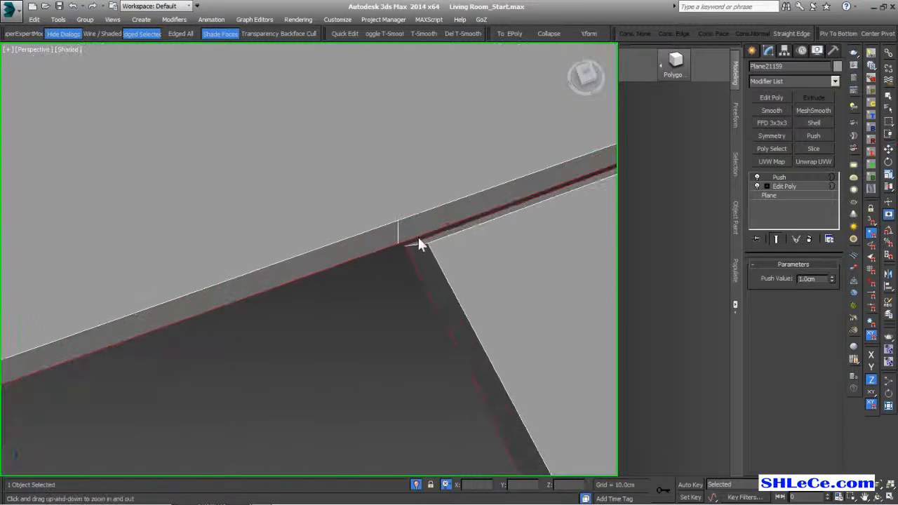
- Add a second Edit Poly modifier above Push and check the tile-corner edges
click(768, 98)
key(2)
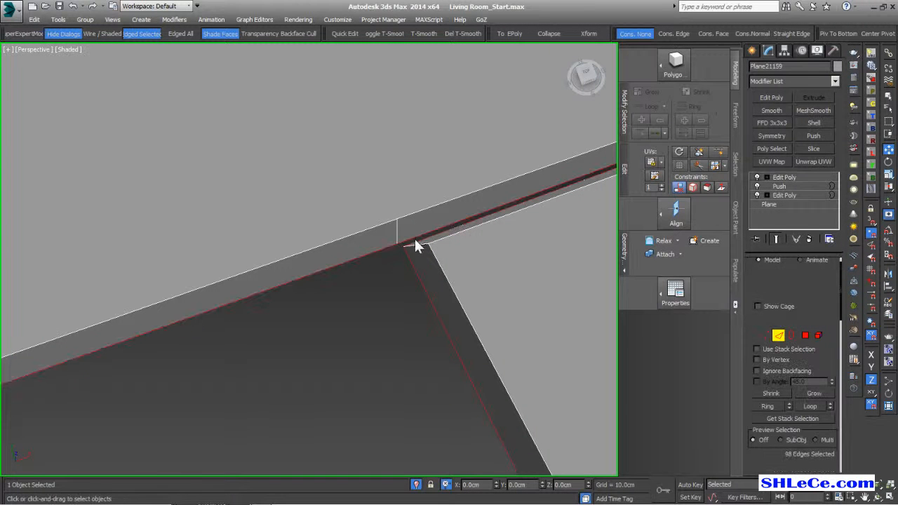
click(396, 231)
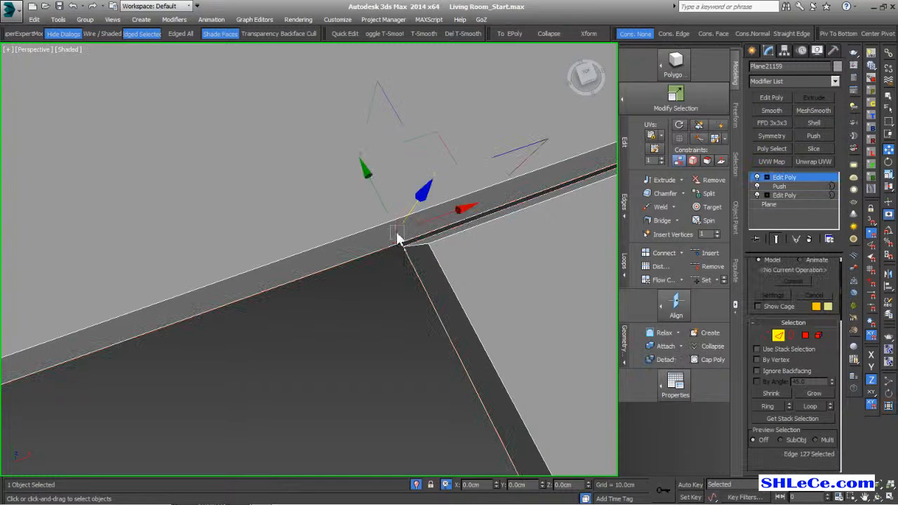
click(401, 273)
mouse_move(401, 269)
alt+middle_down()
mouse_move(393, 257)
mouse_move(399, 269)
mouse_move(385, 287)
mouse_move(390, 267)
alt+middle_up()
scroll(385, 273, down, 2)
key(ctrl+z)
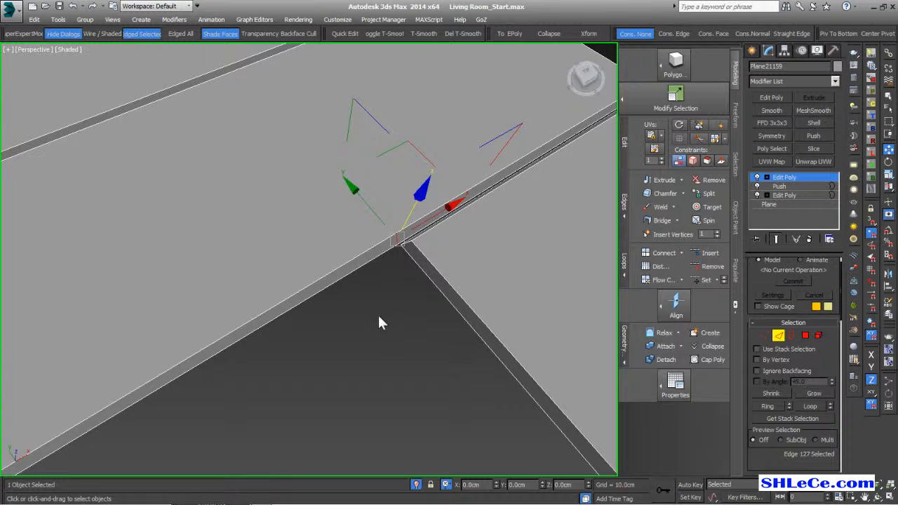
click(379, 316)
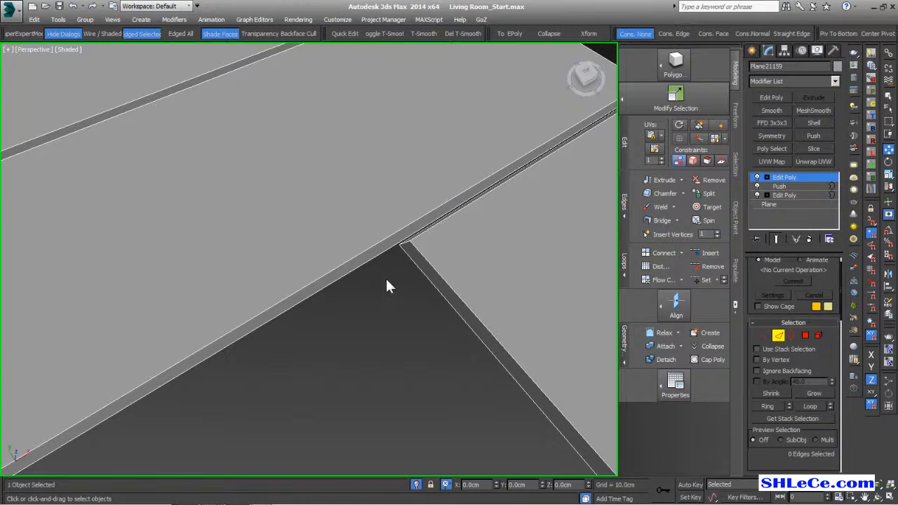
- Delete the two stray vertices at a tile corner
click(765, 336)
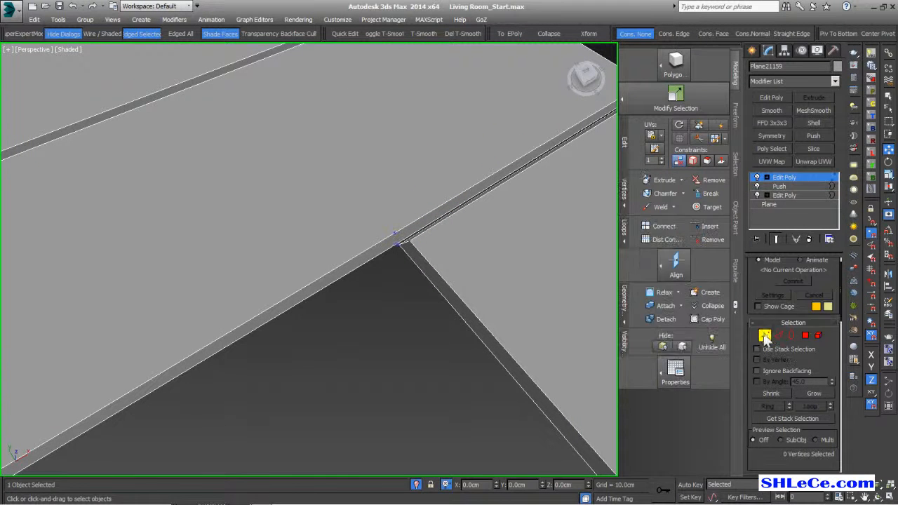
alt+middle_drag(470, 281, 404, 232)
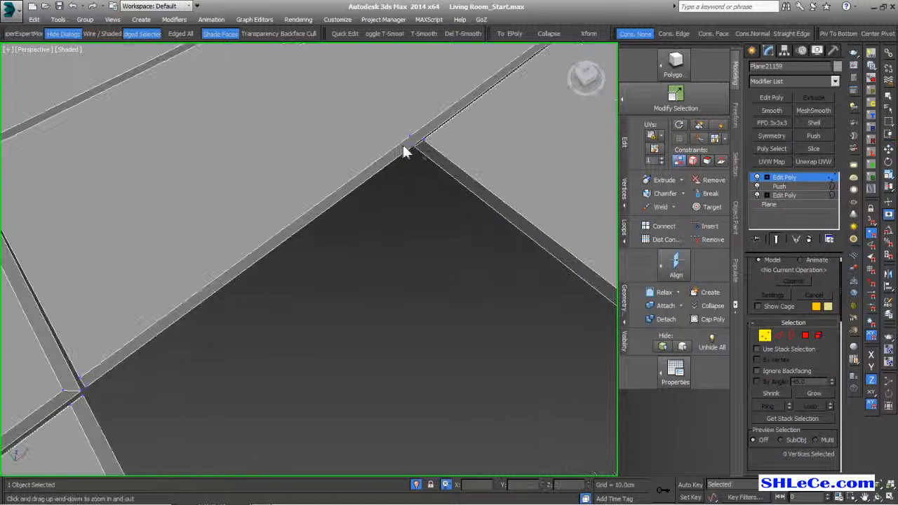
scroll(422, 133, up, 5)
scroll(449, 161, up, 2)
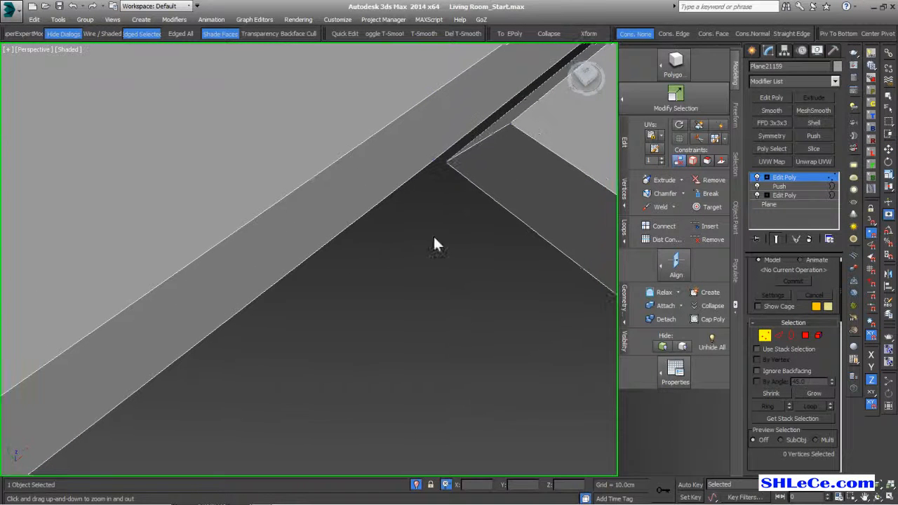
click(778, 335)
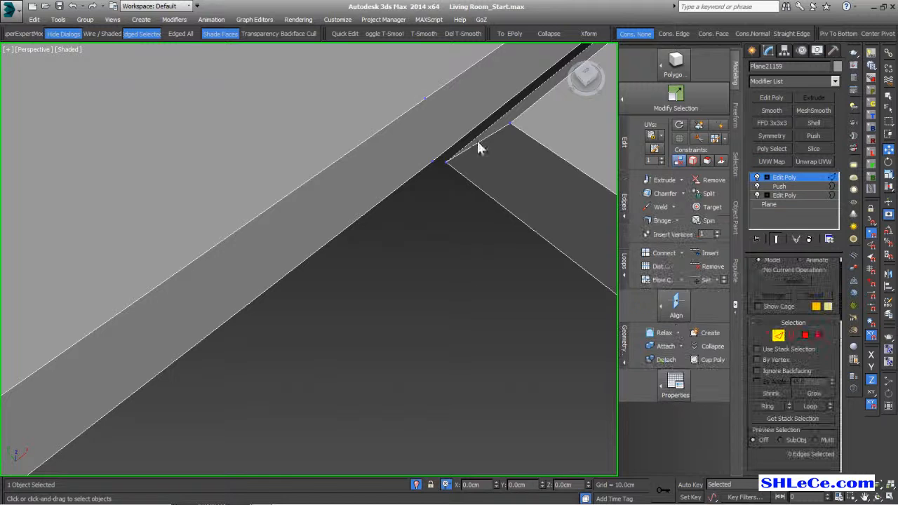
click(765, 336)
mouse_move(405, 81)
mouse_down()
mouse_move(454, 195)
mouse_move(442, 189)
mouse_up()
click(442, 194)
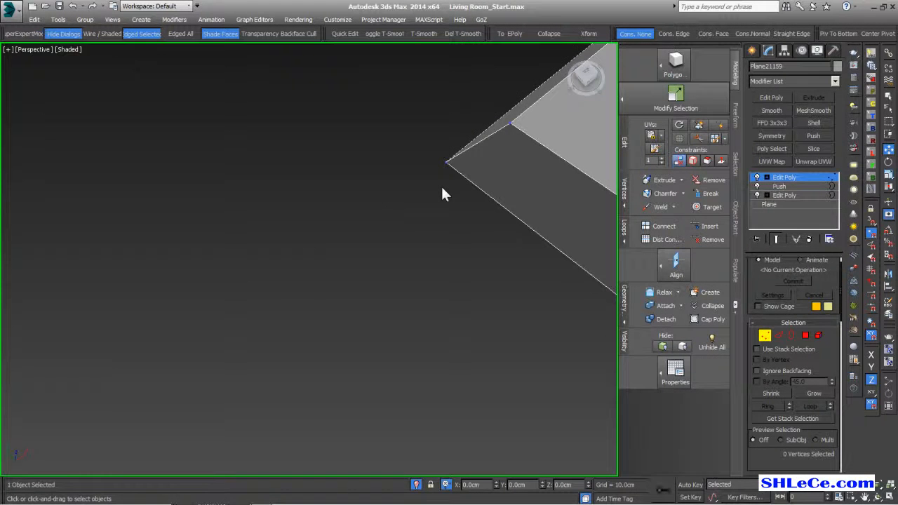
key(BackSpace)
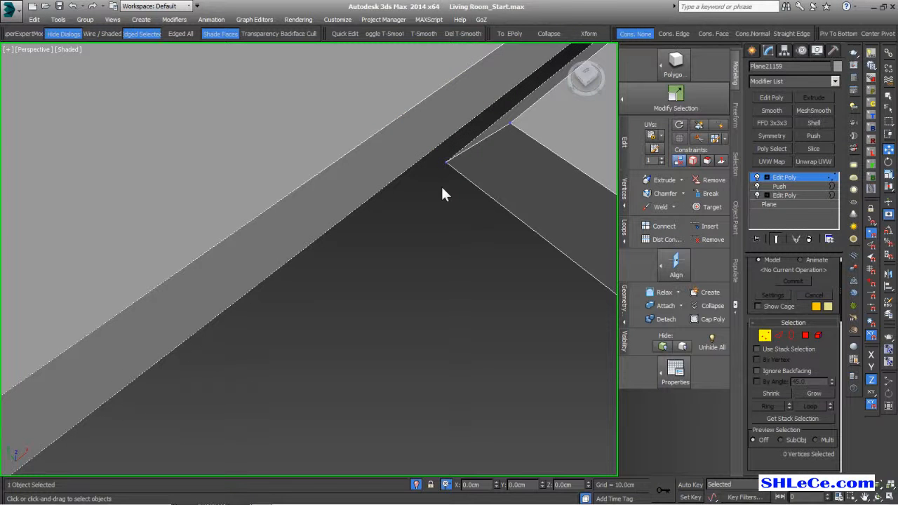
- Switch to Edge mode and show the floor tiles in wireframe with F3
scroll(457, 191, down, 2)
scroll(456, 190, down, 3)
alt+middle_drag(456, 190, 460, 207)
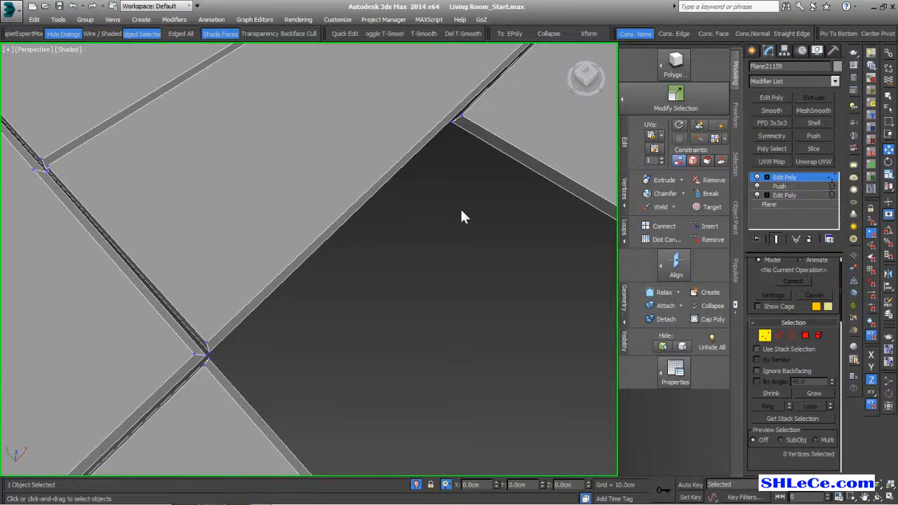
scroll(459, 207, down, 3)
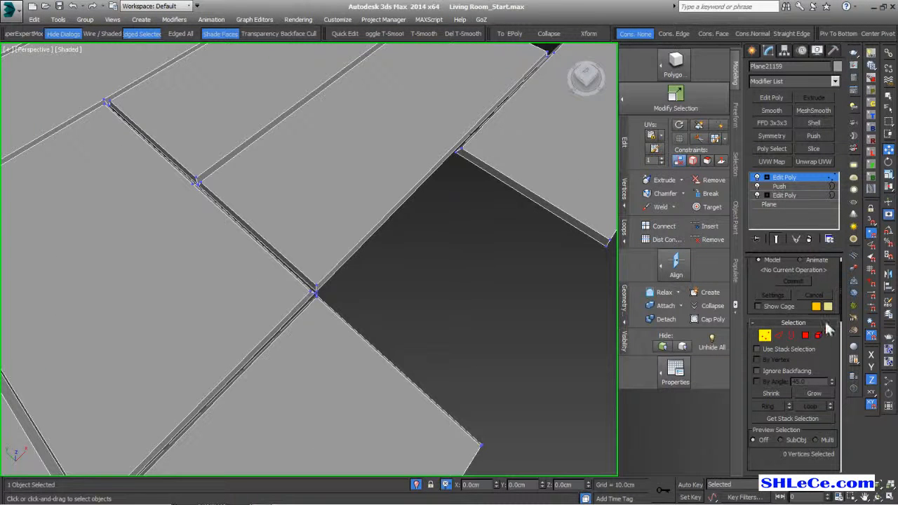
click(779, 337)
middle_drag(419, 335, 449, 197)
scroll(448, 197, down, 3)
scroll(275, 311, down, 2)
middle_drag(275, 311, 362, 312)
scroll(362, 314, down, 2)
key(F3)
- Zoom in on a tile junction in wireframe and examine its edges
scroll(351, 354, up, 2)
middle_drag(393, 270, 251, 315)
scroll(344, 240, up, 4)
middle_drag(247, 268, 288, 362)
middle_drag(275, 193, 309, 295)
middle_drag(377, 198, 371, 316)
middle_drag(309, 198, 373, 210)
scroll(205, 188, up, 3)
middle_drag(223, 216, 270, 214)
scroll(272, 222, down, 3)
scroll(141, 279, up, 4)
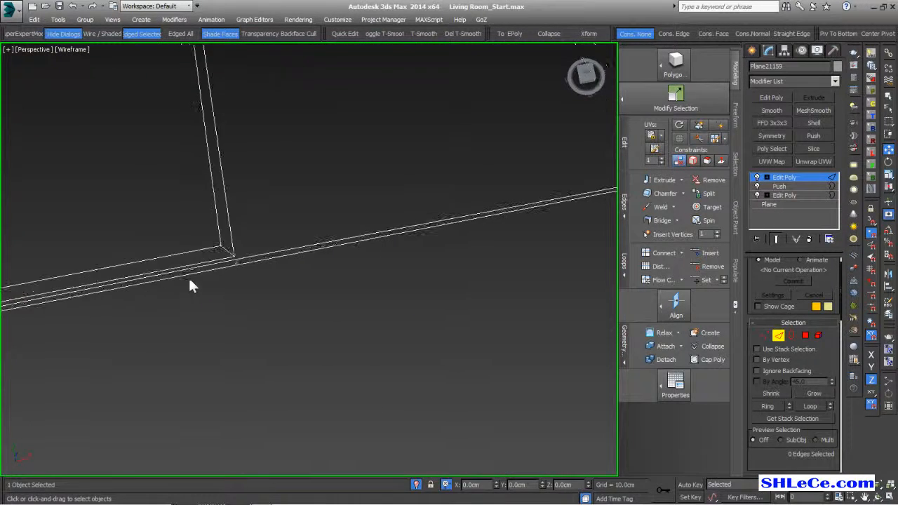
click(246, 255)
click(248, 322)
- Remove the single stray edge at the tile junction with Ctrl+Backspace
scroll(301, 325, down, 6)
alt+middle_drag(307, 316, 224, 400)
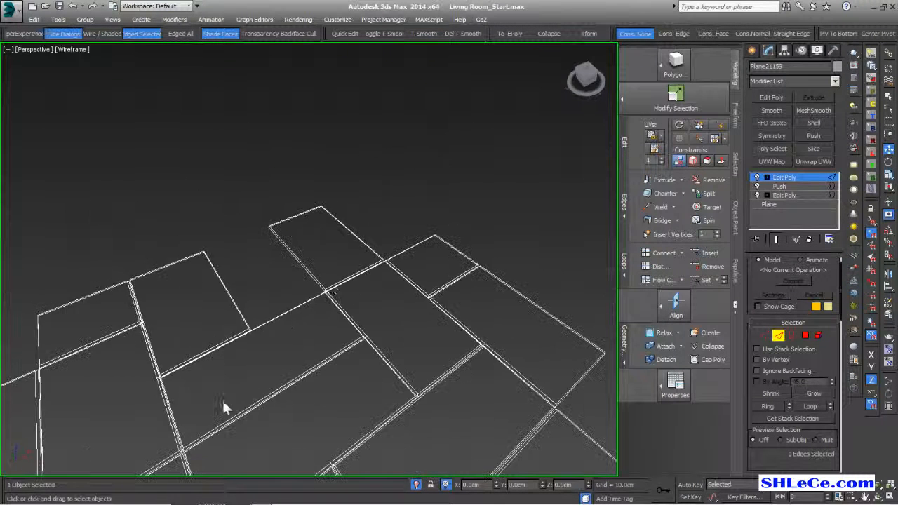
scroll(321, 251, up, 8)
drag(222, 219, 297, 322)
mouse_move(235, 301)
alt+middle_down()
mouse_move(221, 291)
mouse_move(237, 299)
alt+middle_up()
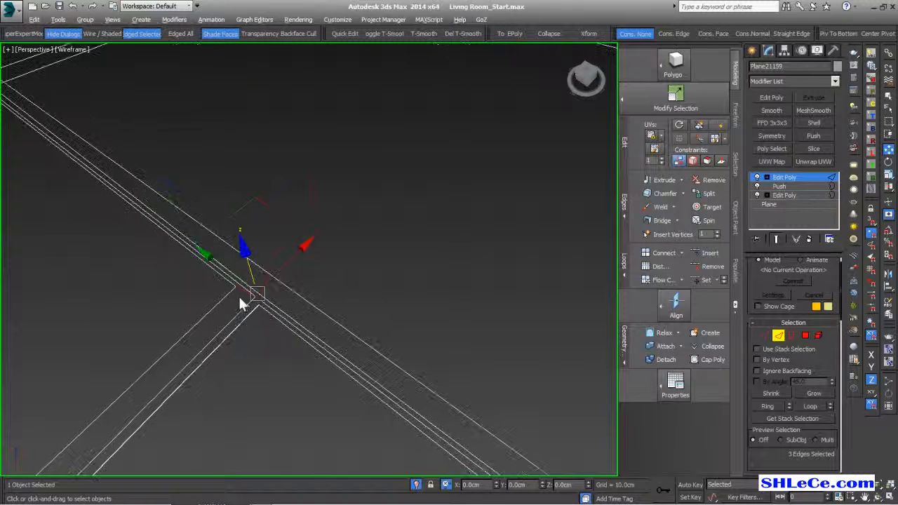
click(253, 307)
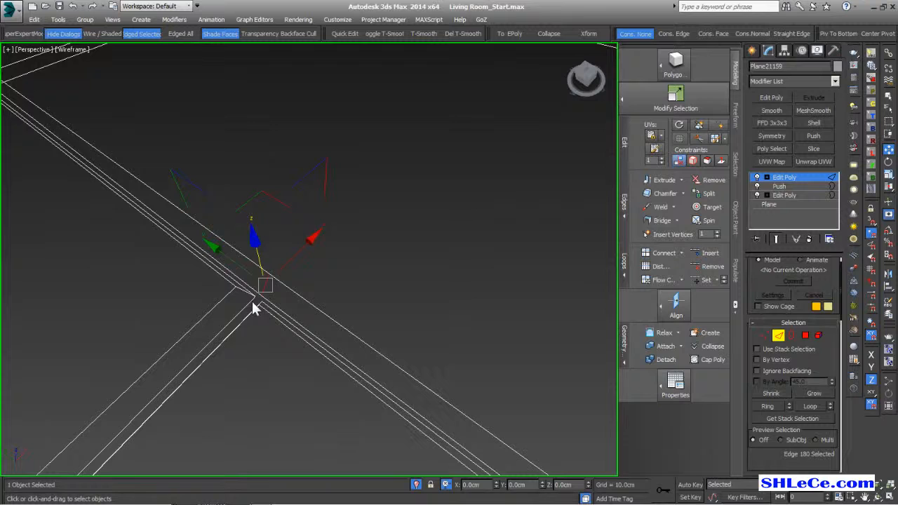
key(ctrl+BackSpace)
- Inspect the short edges at the neighbouring tile junctions
scroll(418, 161, down, 6)
alt+middle_drag(408, 171, 347, 231)
scroll(434, 199, down, 5)
middle_drag(415, 153, 169, 341)
scroll(245, 273, up, 6)
scroll(414, 228, up, 3)
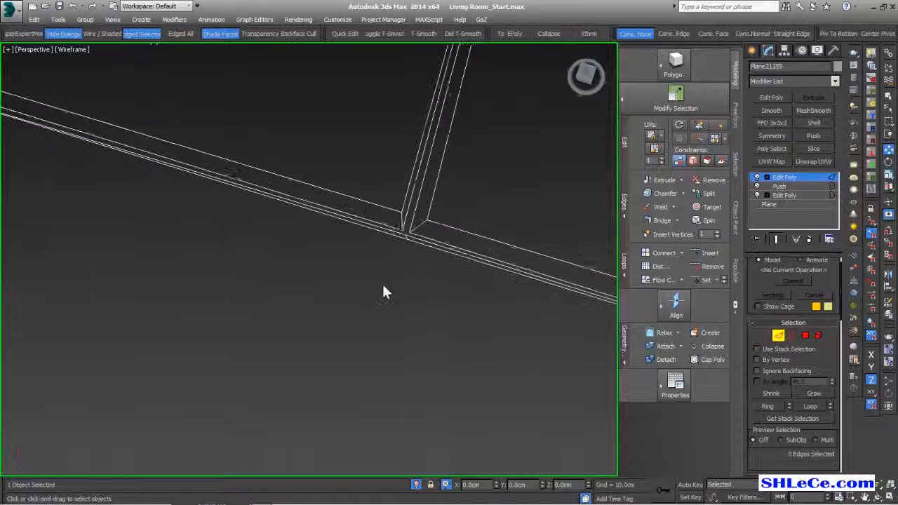
click(411, 232)
click(412, 261)
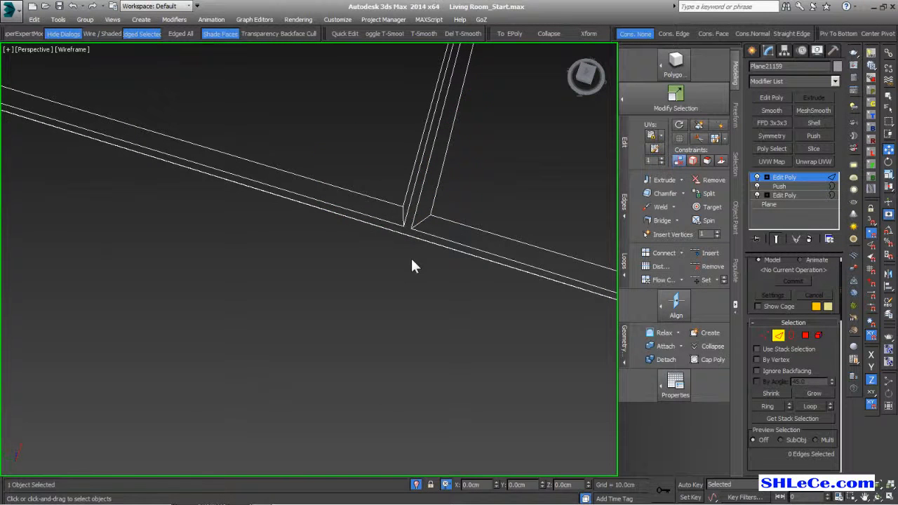
scroll(406, 285, down, 4)
scroll(319, 217, down, 3)
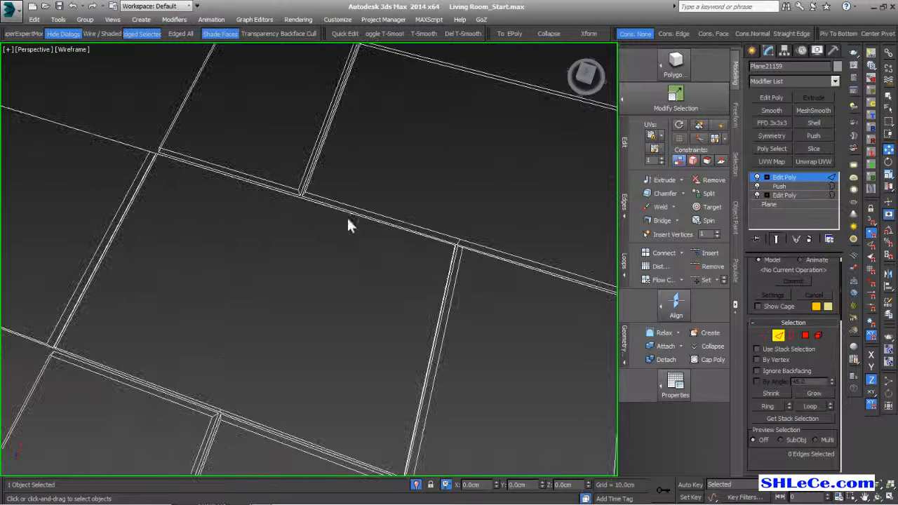
scroll(415, 253, up, 6)
scroll(318, 211, up, 2)
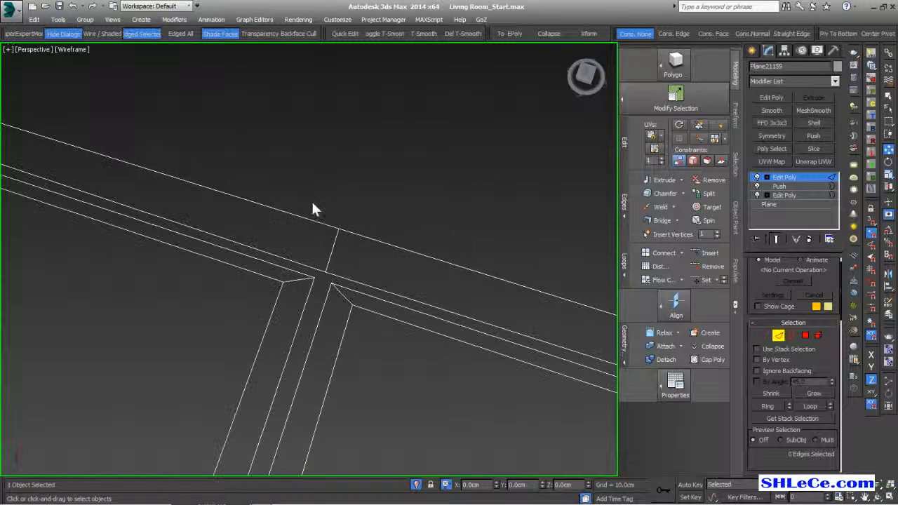
drag(371, 272, 378, 279)
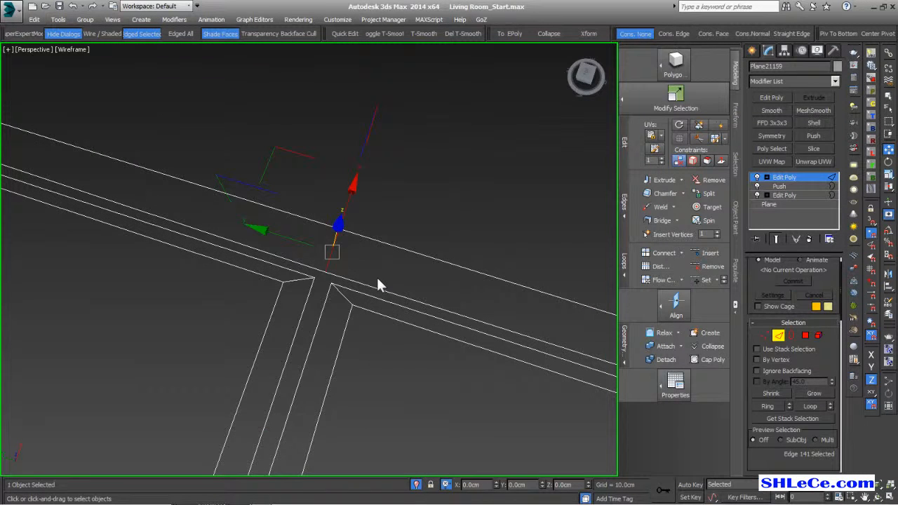
click(377, 284)
- Check the short cross edge in the gap between tiles
scroll(361, 303, down, 4)
scroll(300, 258, down, 3)
scroll(364, 259, up, 8)
middle_drag(9, 377, 301, 326)
drag(219, 260, 397, 341)
click(400, 346)
- Check another junction edge among the upper-left floor tiles
scroll(396, 329, up, 5)
scroll(351, 288, down, 4)
scroll(331, 274, up, 8)
alt+middle_drag(330, 364, 393, 323)
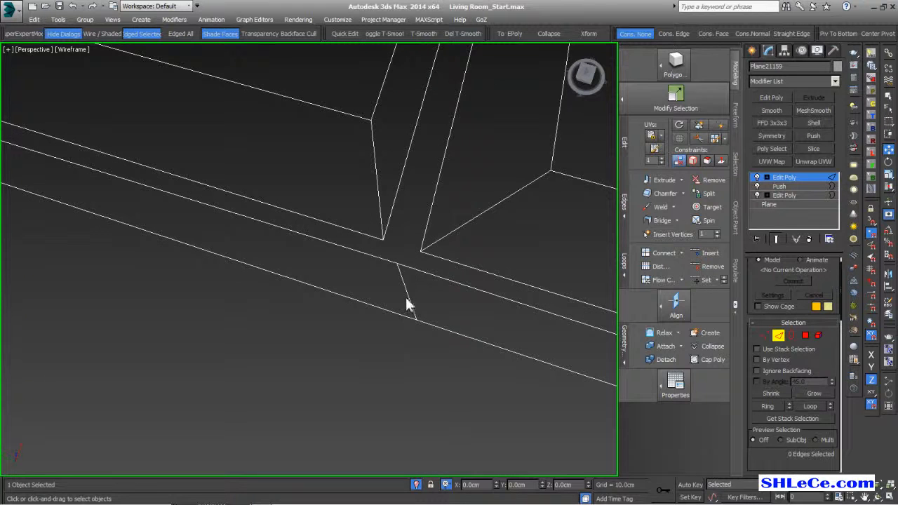
scroll(325, 292, down, 5)
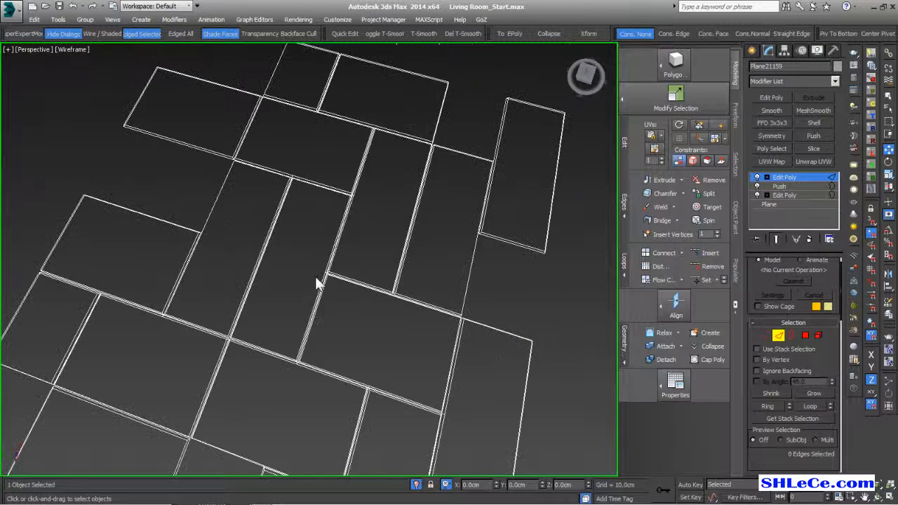
scroll(325, 292, up, 5)
scroll(312, 101, up, 4)
click(301, 83)
click(301, 85)
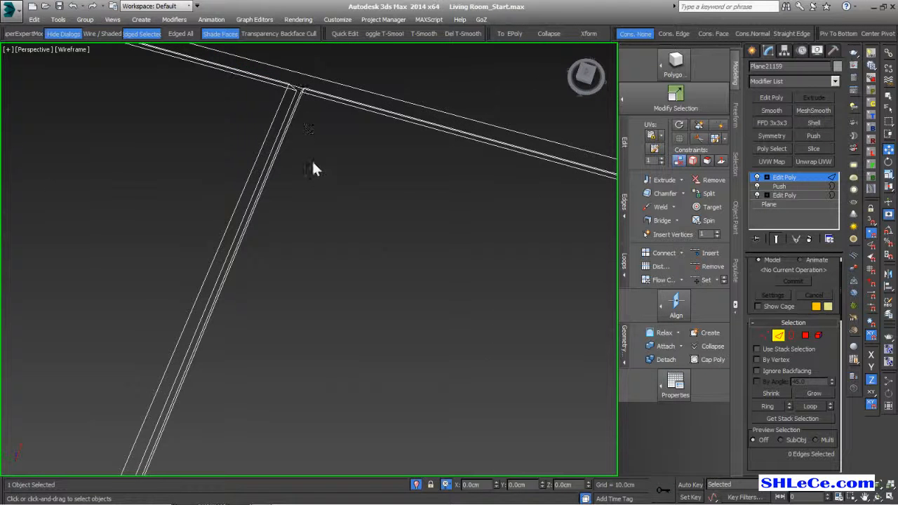
scroll(305, 132, down, 5)
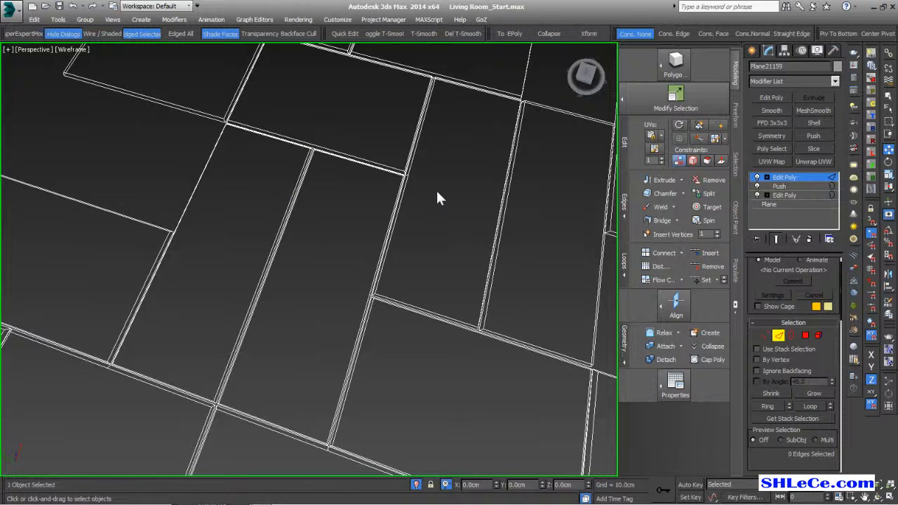
scroll(436, 188, down, 4)
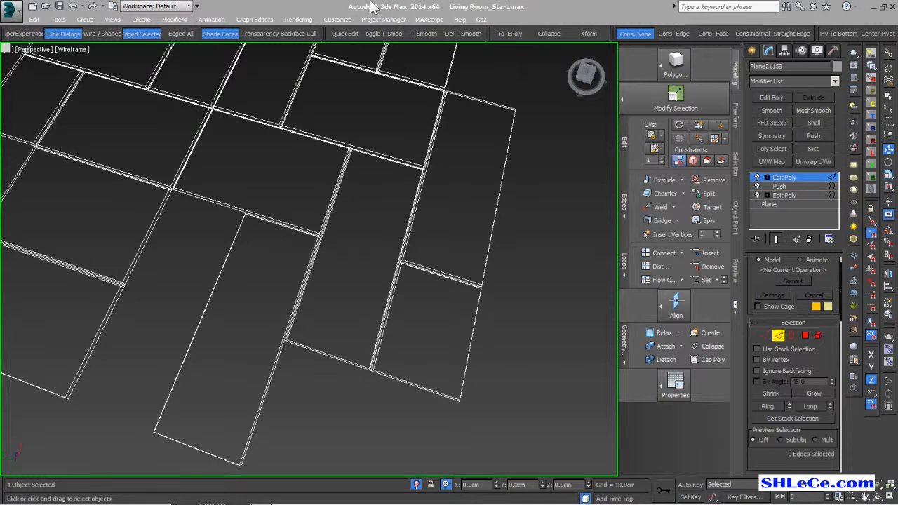
scroll(278, 175, up, 4)
middle_drag(278, 175, 302, 199)
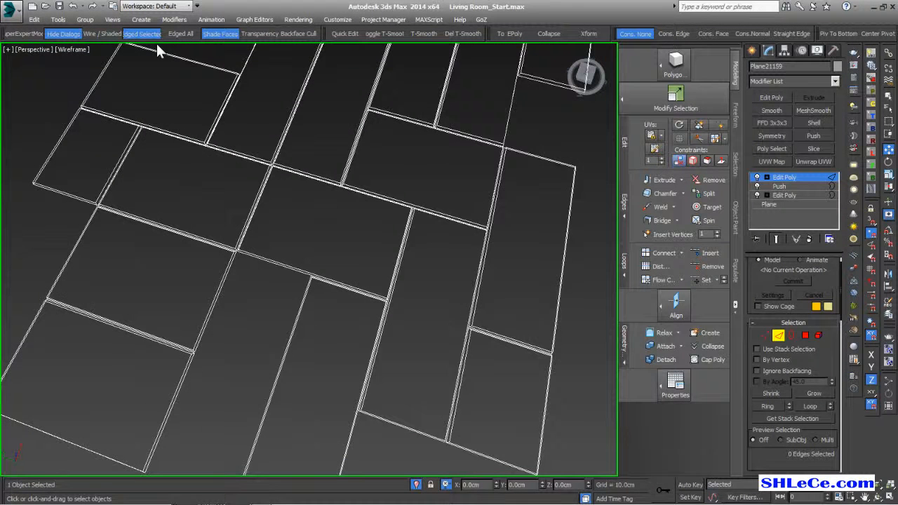
- Return to shaded view and try the edge-loop tool on a plank end before exiting it
click(106, 35)
mouse_move(376, 258)
alt+middle_down()
mouse_move(319, 231)
mouse_move(386, 258)
mouse_move(406, 242)
alt+middle_up()
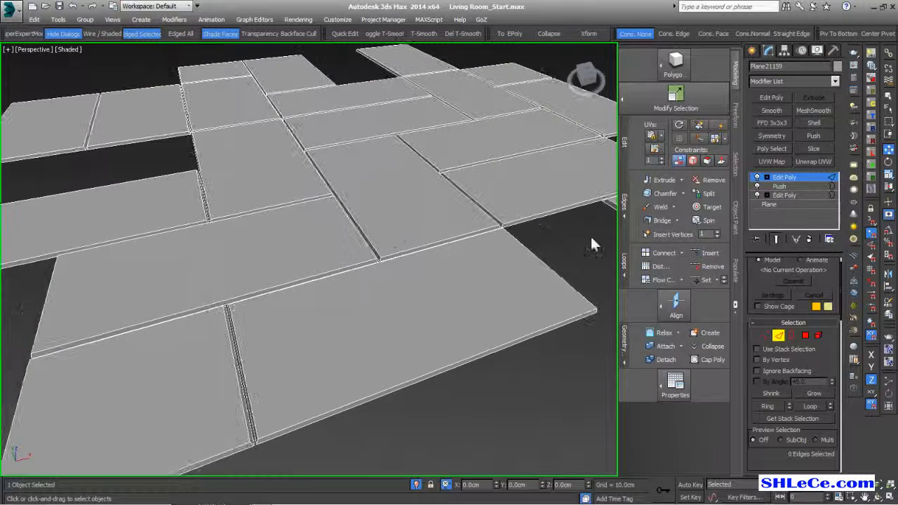
click(720, 125)
middle_drag(570, 228, 382, 354)
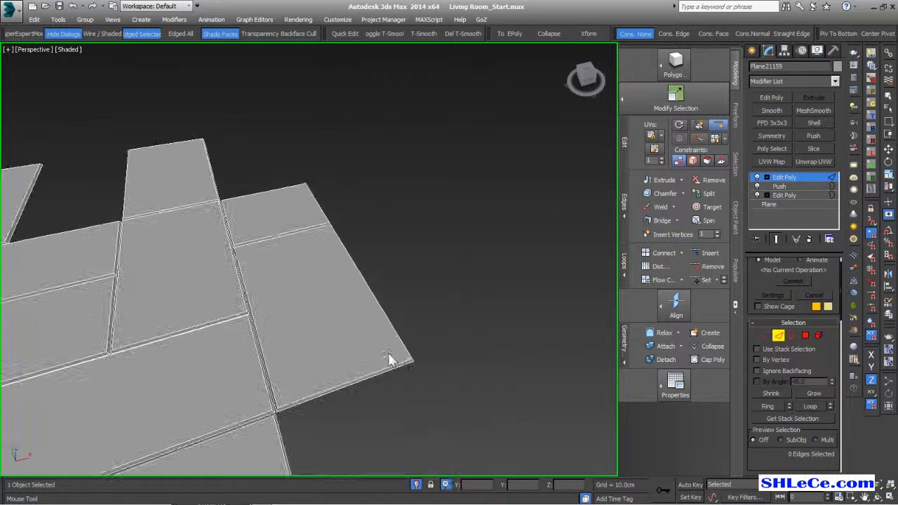
scroll(397, 363, up, 4)
middle_drag(347, 225, 383, 372)
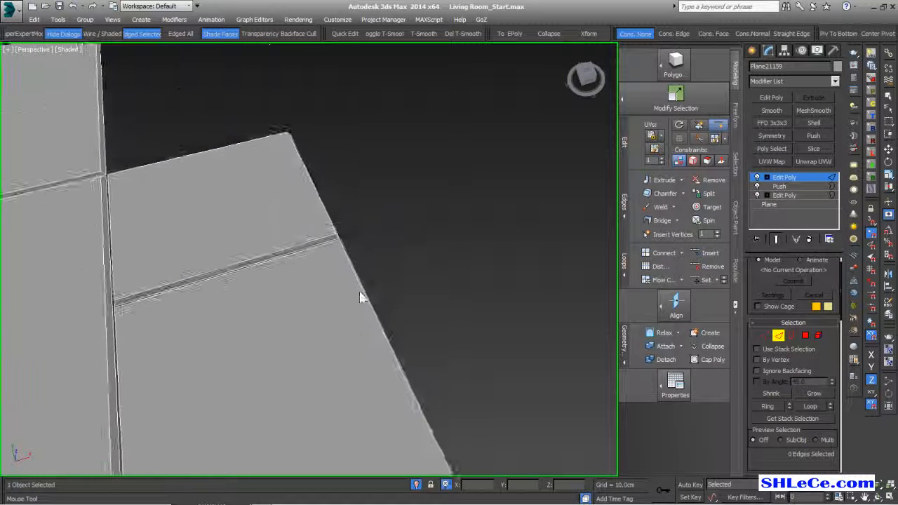
middle_drag(318, 221, 330, 330)
scroll(283, 241, up, 2)
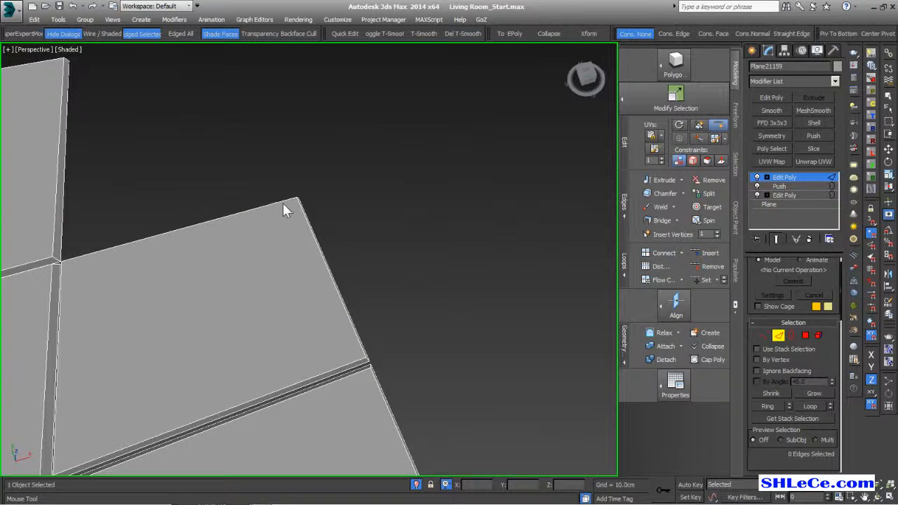
mouse_move(301, 220)
alt+middle_down()
mouse_move(297, 201)
mouse_move(291, 208)
alt+middle_up()
scroll(291, 202, down, 6)
right_click(313, 293)
alt+middle_drag(312, 293, 363, 332)
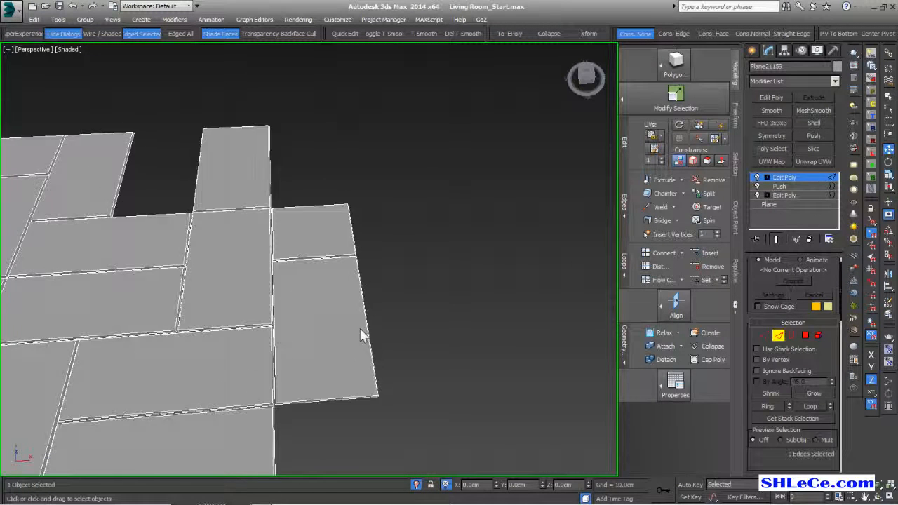
scroll(344, 274, down, 4)
- Select the end edges of the first few tile columns
drag(336, 218, 333, 327)
scroll(344, 361, up, 3)
middle_drag(344, 361, 352, 279)
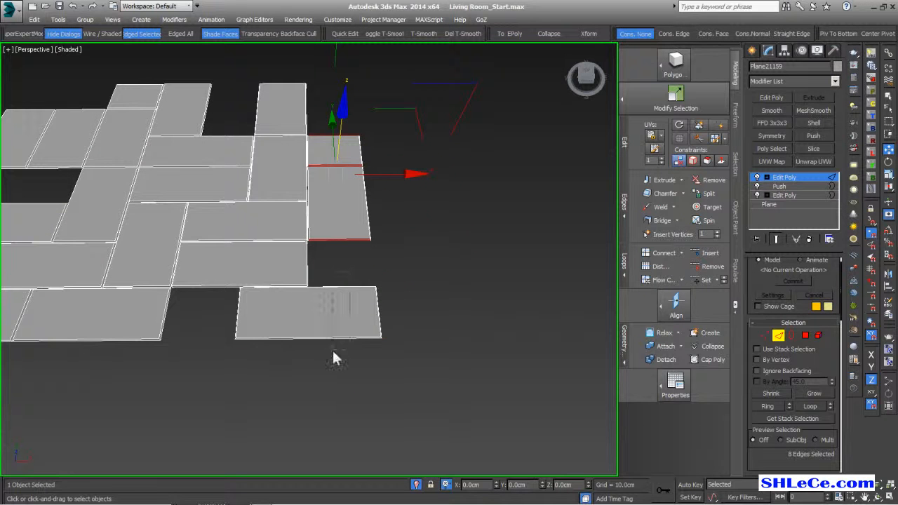
ctrl+drag(333, 351, 333, 352)
scroll(309, 298, up, 3)
middle_drag(309, 299, 355, 382)
scroll(326, 253, down, 4)
middle_drag(323, 186, 326, 258)
scroll(326, 259, up, 3)
drag(316, 128, 309, 393)
middle_drag(313, 391, 401, 327)
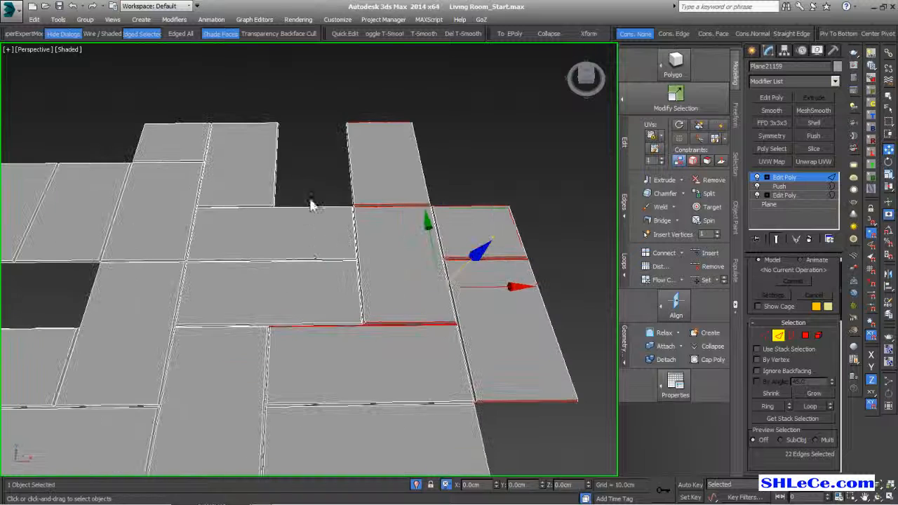
ctrl+drag(294, 288, 295, 290)
middle_drag(315, 298, 351, 298)
ctrl+drag(282, 103, 272, 282)
- Add the remaining columns' end edges until 80 edges are selected
middle_drag(280, 322, 308, 267)
ctrl+drag(310, 247, 313, 307)
ctrl+drag(292, 453, 292, 454)
middle_drag(335, 417, 338, 389)
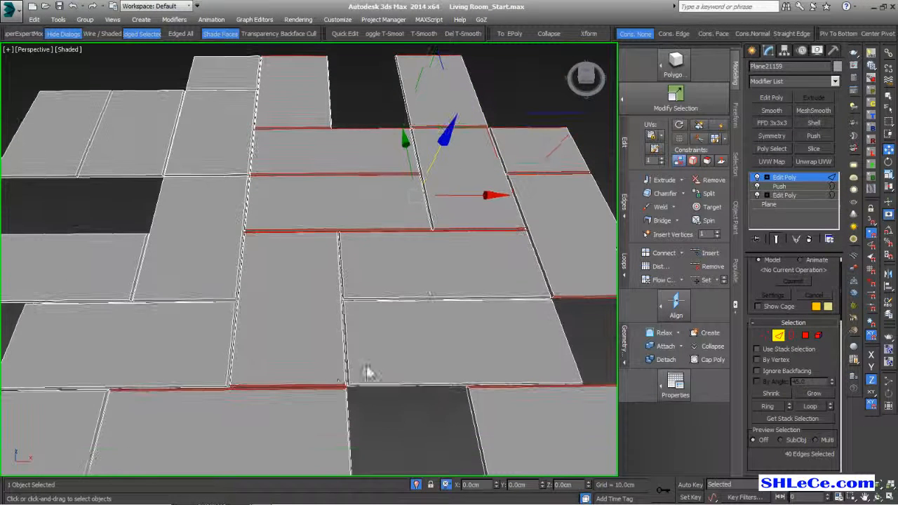
ctrl+drag(411, 297, 411, 425)
middle_drag(411, 425, 397, 333)
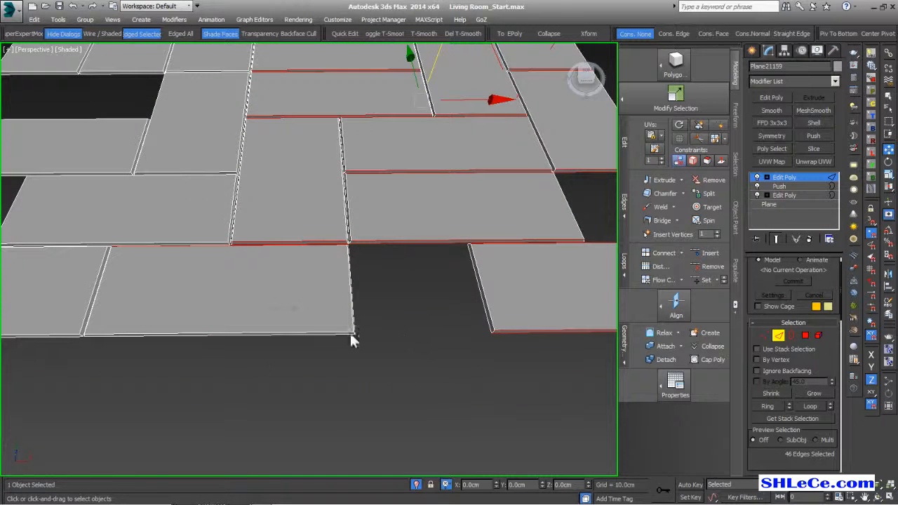
ctrl+drag(296, 312, 292, 349)
middle_drag(239, 329, 327, 398)
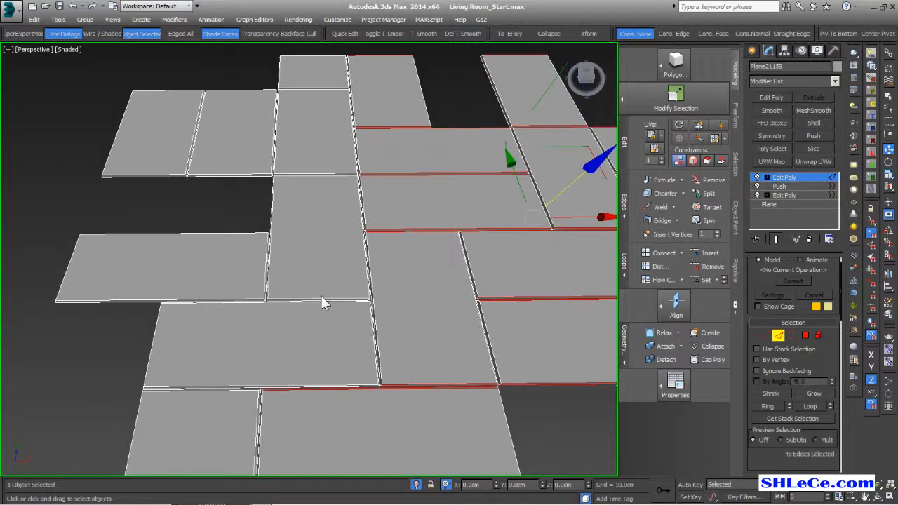
scroll(323, 289, down, 5)
ctrl+drag(330, 140, 320, 332)
ctrl+drag(284, 288, 274, 367)
ctrl+drag(250, 187, 245, 299)
scroll(286, 256, up, 3)
scroll(295, 252, up, 4)
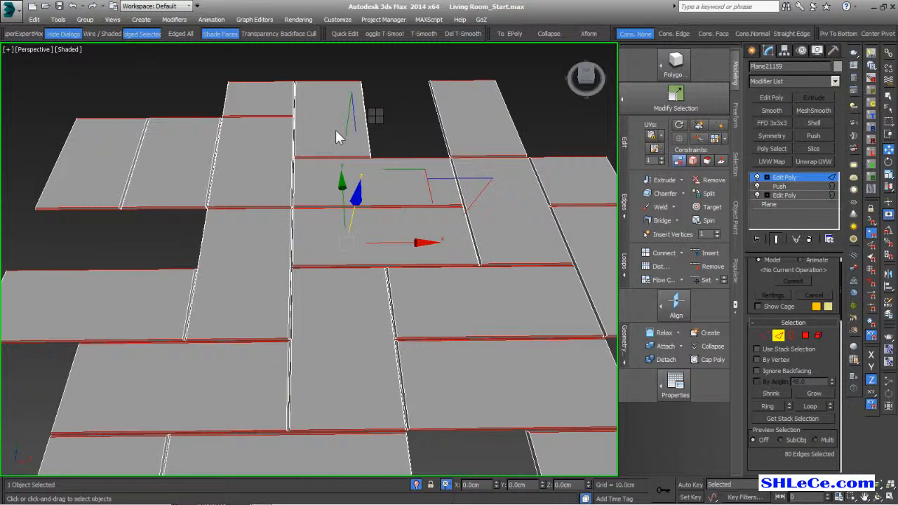
- Connect the selected edges with two cuts, raising Pinch so they sit near the long tile borders
key(ctrl+shift+e)
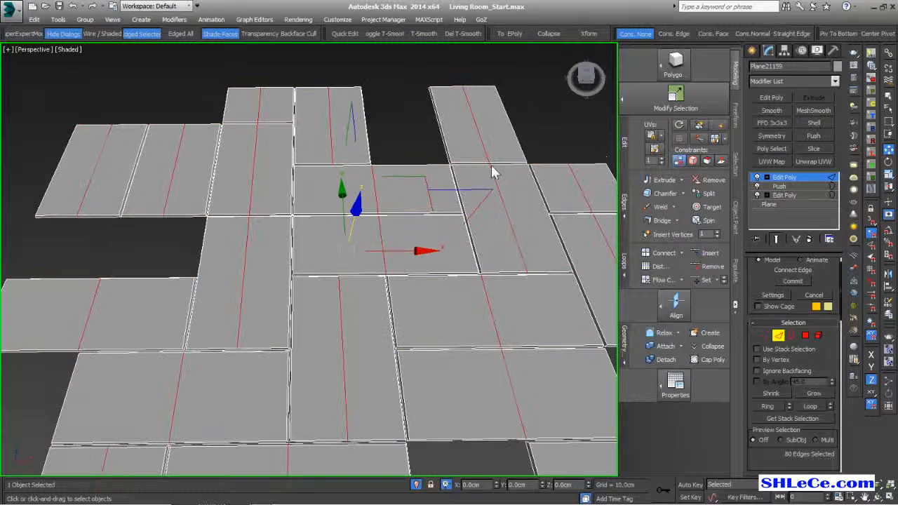
alt+middle_drag(498, 171, 344, 291)
scroll(348, 291, up, 5)
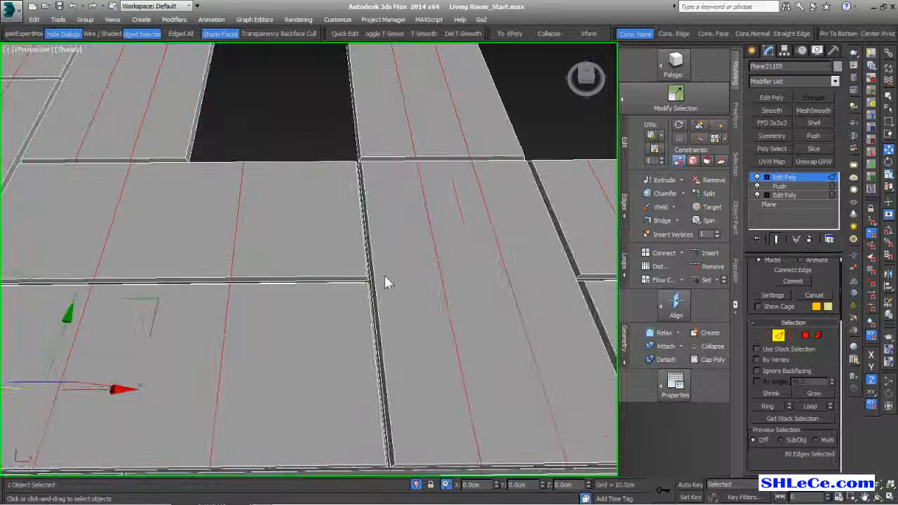
mouse_move(494, 186)
mouse_down()
mouse_move(498, 147)
mouse_move(513, 482)
mouse_move(480, 162)
mouse_move(492, 185)
mouse_up()
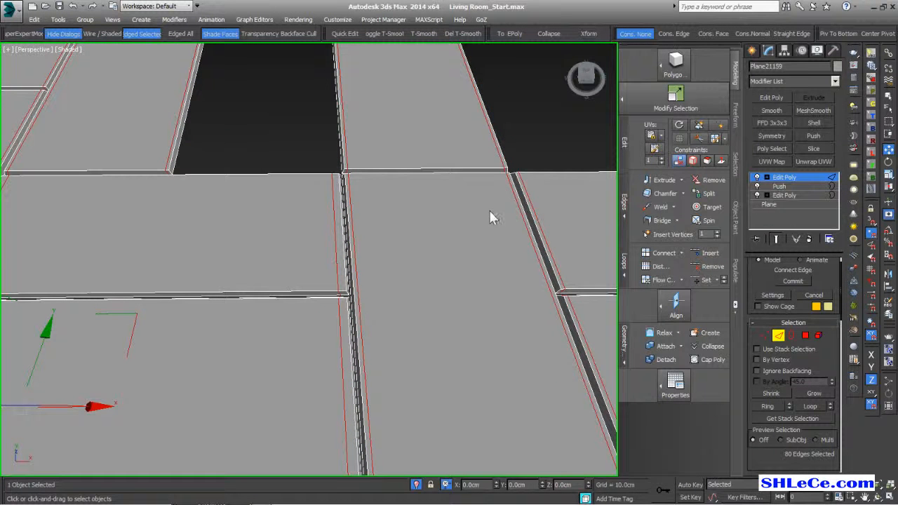
scroll(396, 275, down, 6)
alt+middle_drag(397, 275, 259, 298)
- Clear the edge selection and marquee-select 120 edges across all floor tiles for the next cuts
click(434, 212)
drag(328, 153, 317, 335)
middle_drag(318, 335, 367, 353)
drag(330, 115, 312, 220)
ctrl+drag(313, 367, 303, 380)
alt+middle_drag(299, 355, 365, 238)
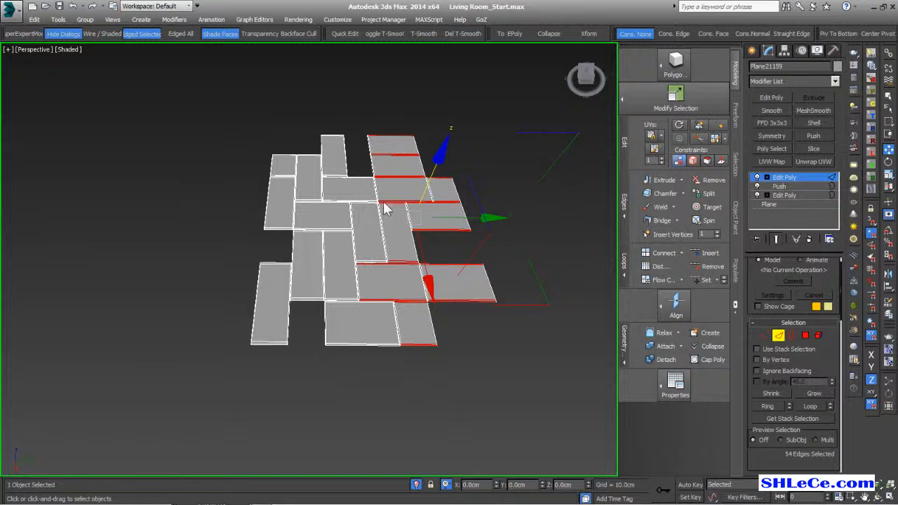
scroll(383, 204, up, 4)
ctrl+drag(354, 144, 343, 392)
scroll(349, 395, down, 4)
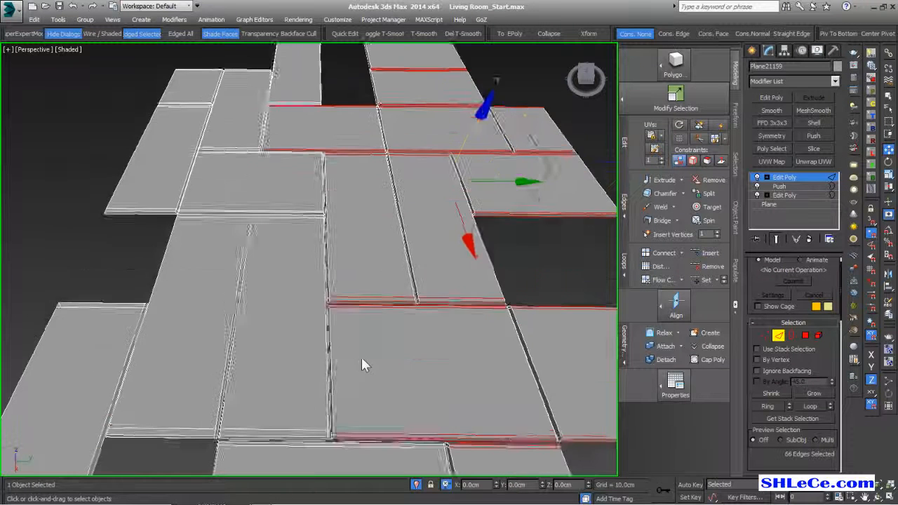
ctrl+drag(376, 351, 382, 458)
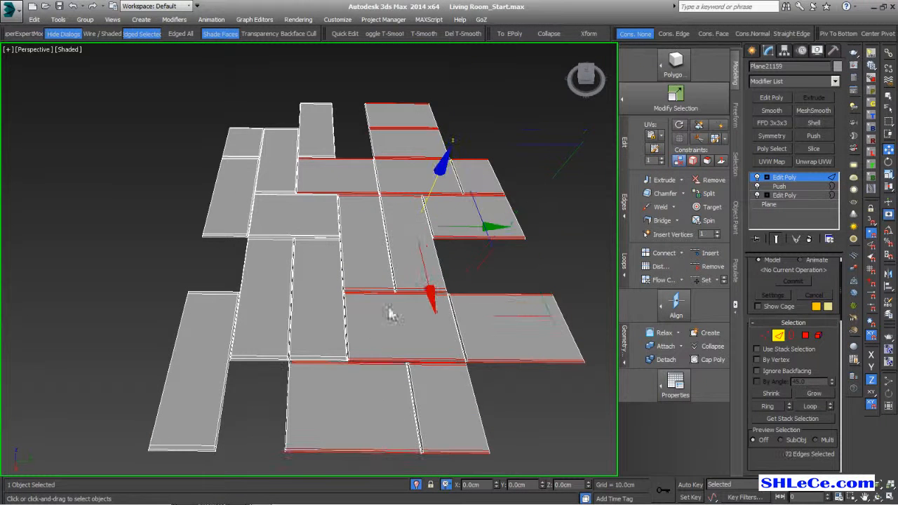
ctrl+drag(321, 89, 315, 377)
ctrl+drag(282, 97, 278, 380)
middle_drag(278, 380, 422, 319)
ctrl+drag(337, 75, 328, 453)
alt+middle_drag(343, 323, 391, 276)
scroll(394, 274, up, 3)
scroll(395, 273, down, 1)
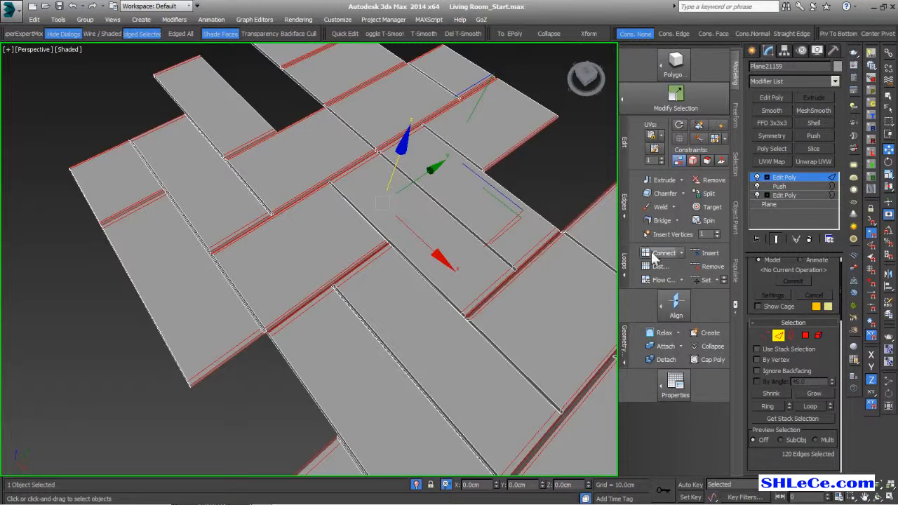
- Try a Connect on the 120 picked edges, then undo it
click(655, 254)
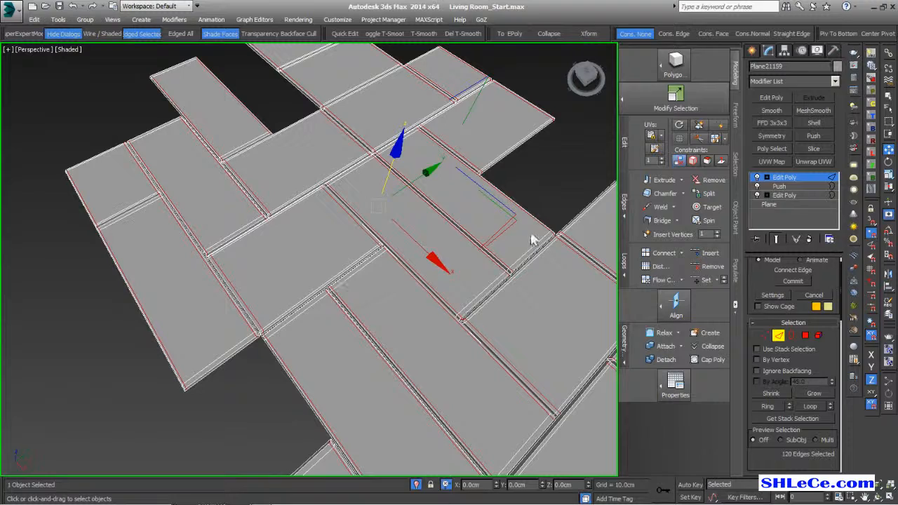
alt+middle_drag(349, 347, 396, 372)
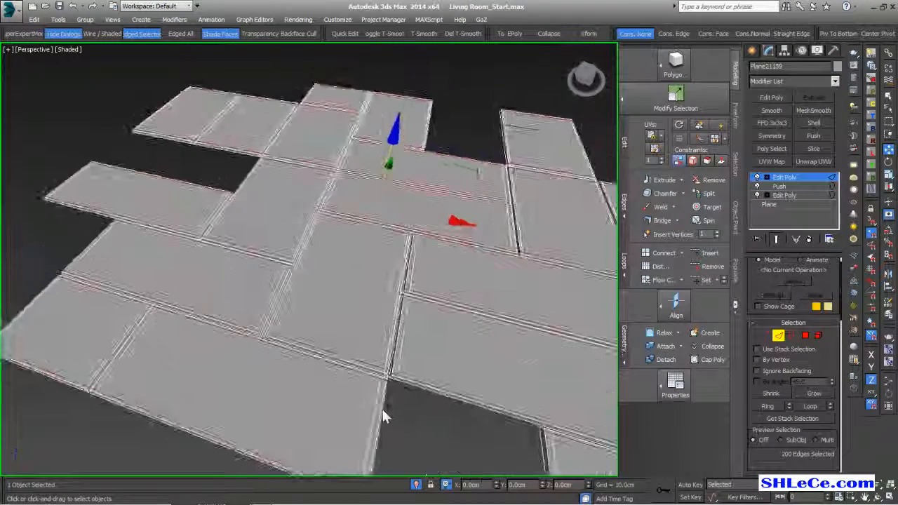
scroll(397, 376, up, 3)
scroll(398, 378, down, 1)
alt+middle_drag(424, 345, 348, 201)
scroll(352, 188, up, 2)
scroll(352, 186, up, 1)
key(ctrl+shift+e)
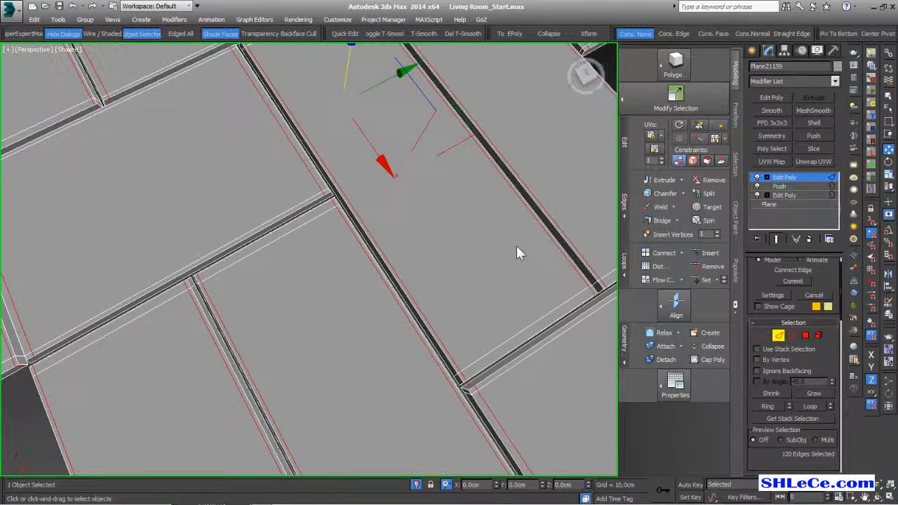
alt+middle_drag(455, 247, 451, 255)
key(ctrl+z)
- Connect the edges again with Pinch toward the tile ends, committing 200 new edges, and exit Edge mode
click(647, 255)
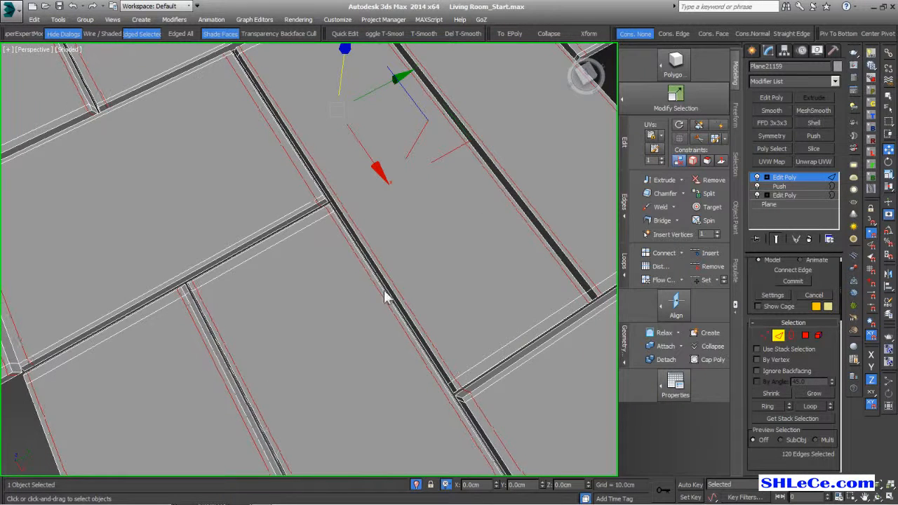
alt+middle_drag(385, 295, 406, 282)
middle_drag(285, 237, 372, 203)
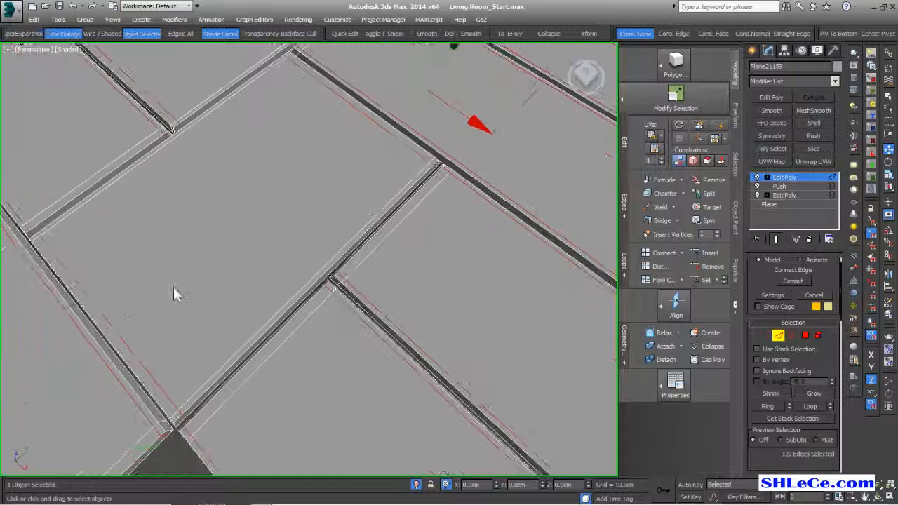
middle_drag(266, 316, 545, 362)
middle_drag(276, 270, 275, 371)
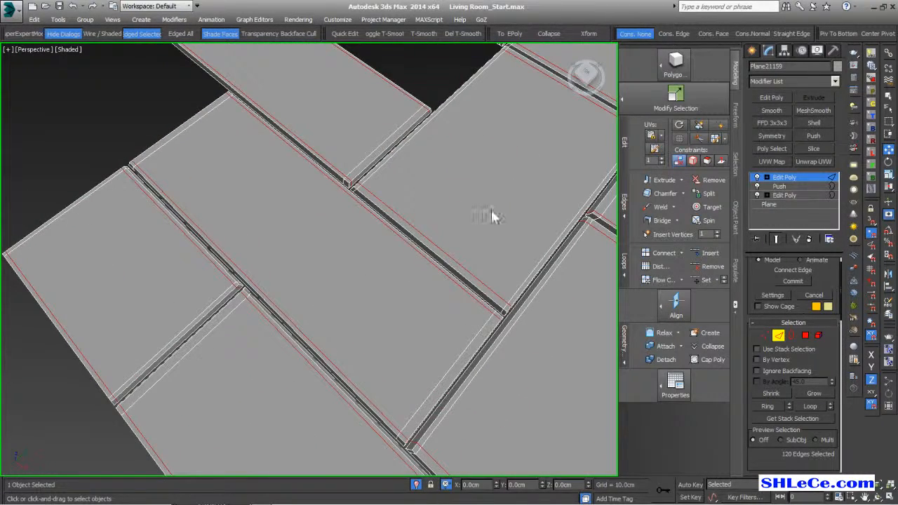
key(alt+l)
scroll(472, 217, down, 5)
mouse_move(374, 257)
alt+middle_down()
mouse_move(413, 246)
mouse_move(369, 256)
mouse_move(361, 246)
alt+middle_up()
click(778, 336)
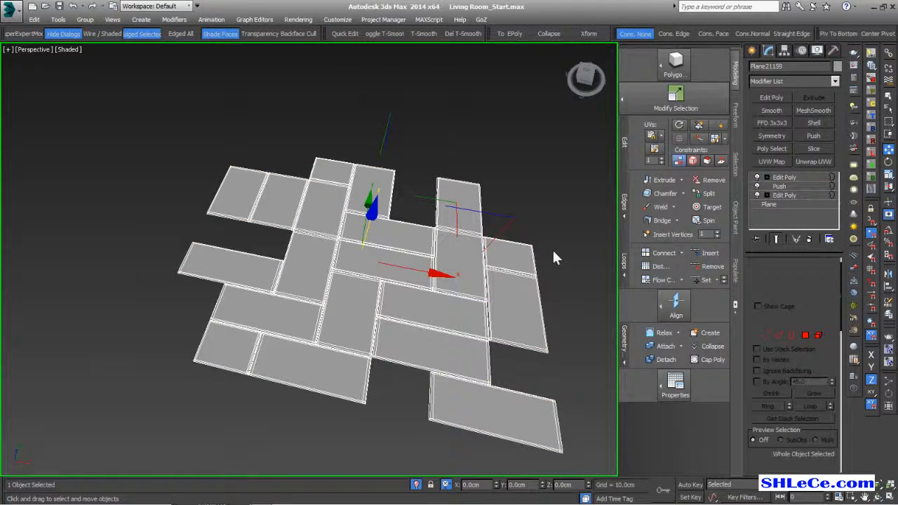
- Delete two unwanted tiles, picking them at Element level
alt+middle_drag(431, 294, 395, 325)
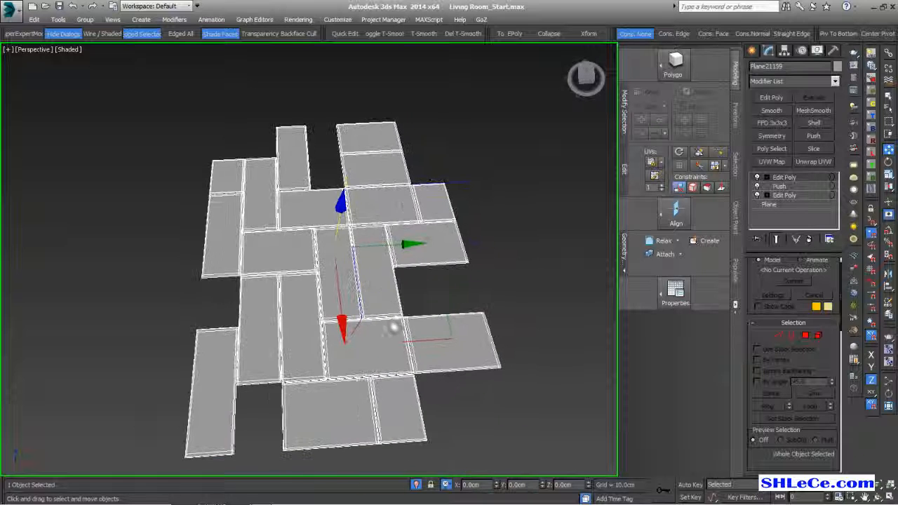
click(819, 335)
click(374, 265)
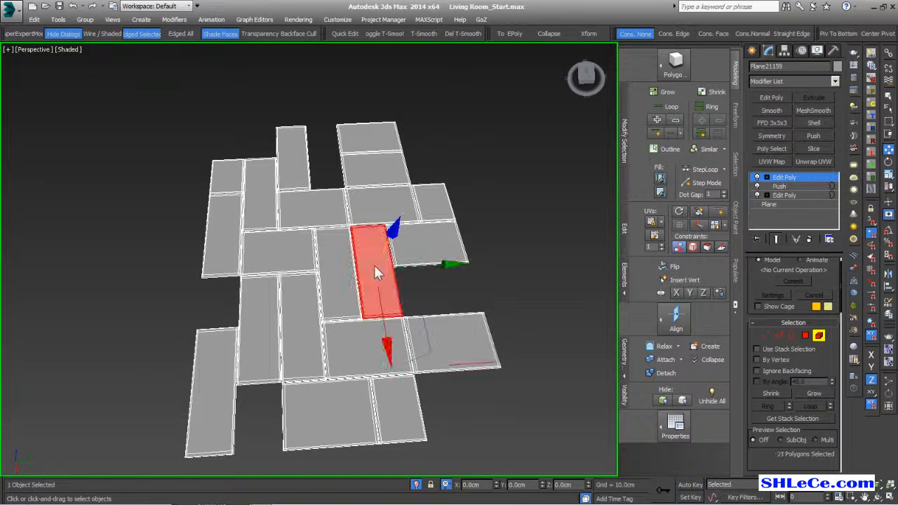
key(Delete)
alt+middle_drag(298, 198, 291, 219)
middle_drag(308, 221, 362, 253)
scroll(361, 254, up, 2)
middle_drag(291, 213, 330, 179)
middle_drag(255, 232, 238, 224)
middle_drag(293, 280, 269, 267)
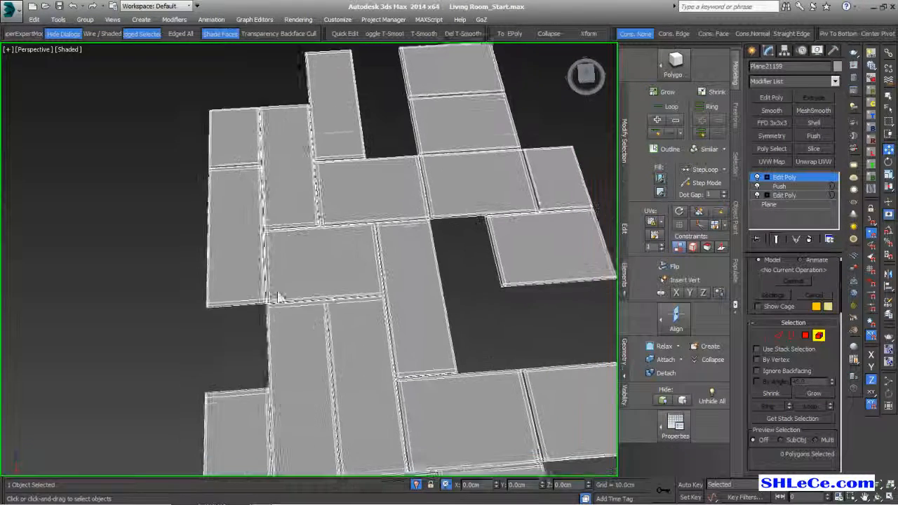
middle_drag(311, 323, 294, 311)
scroll(344, 290, down, 3)
alt+middle_drag(427, 357, 398, 337)
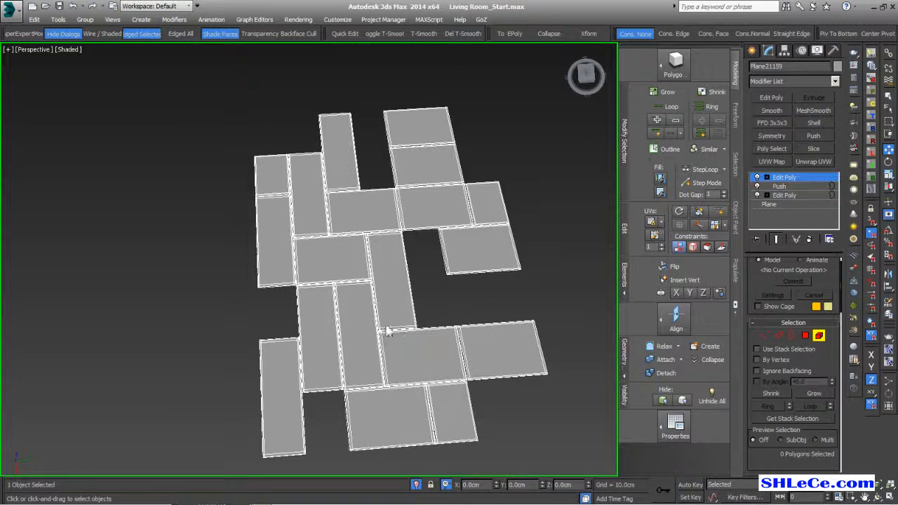
click(359, 319)
key(Delete)
- Delete two more tiles, including the top one
alt+middle_drag(362, 297, 373, 247)
click(435, 128)
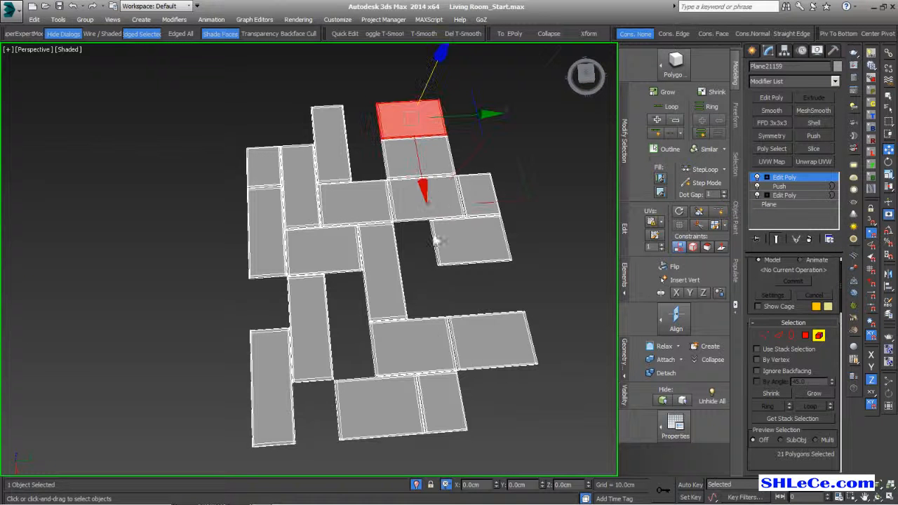
key(Delete)
middle_drag(431, 346, 486, 381)
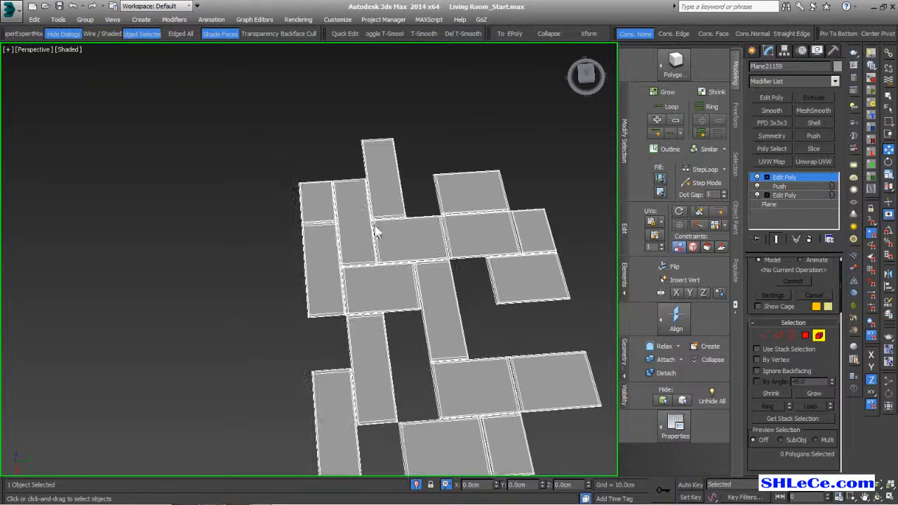
click(354, 216)
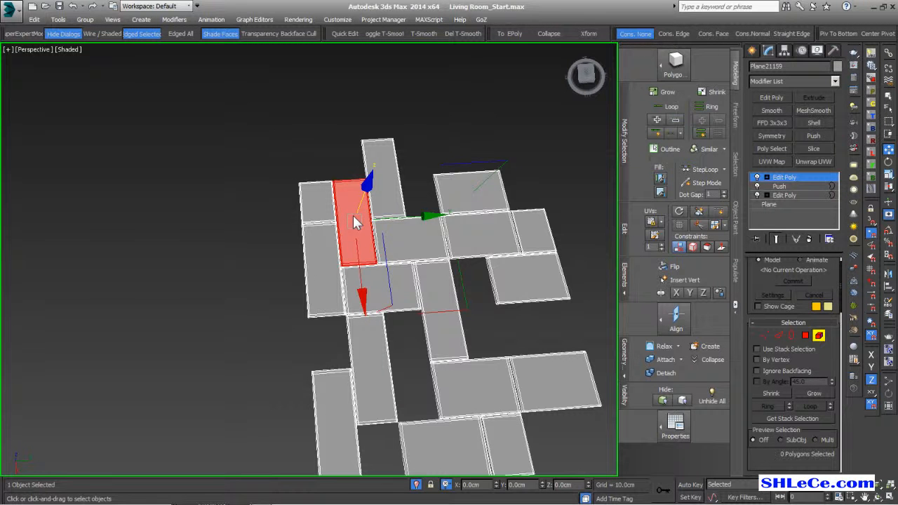
key(Delete)
- Widen the left-edge tile by moving its right-side vertices until it meets the tile on its right
alt+middle_drag(457, 260, 627, 317)
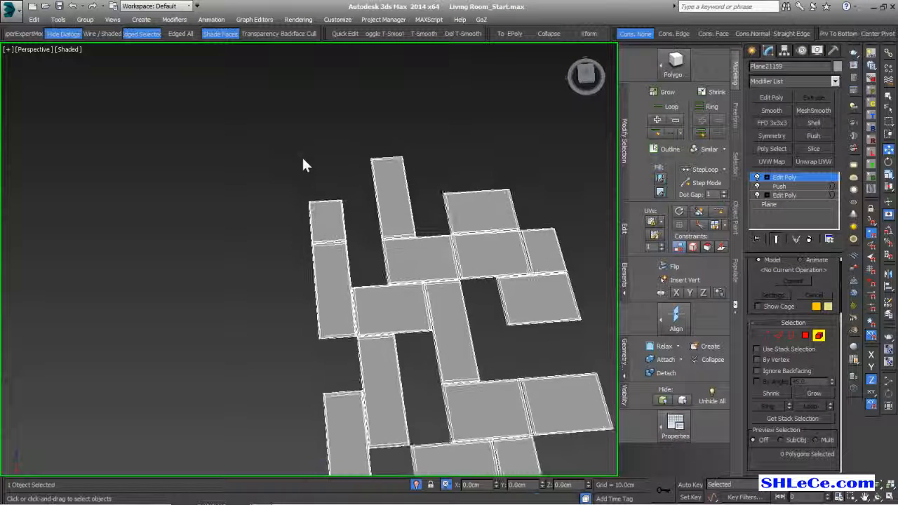
scroll(326, 197, up, 3)
click(270, 182)
middle_drag(339, 249, 308, 217)
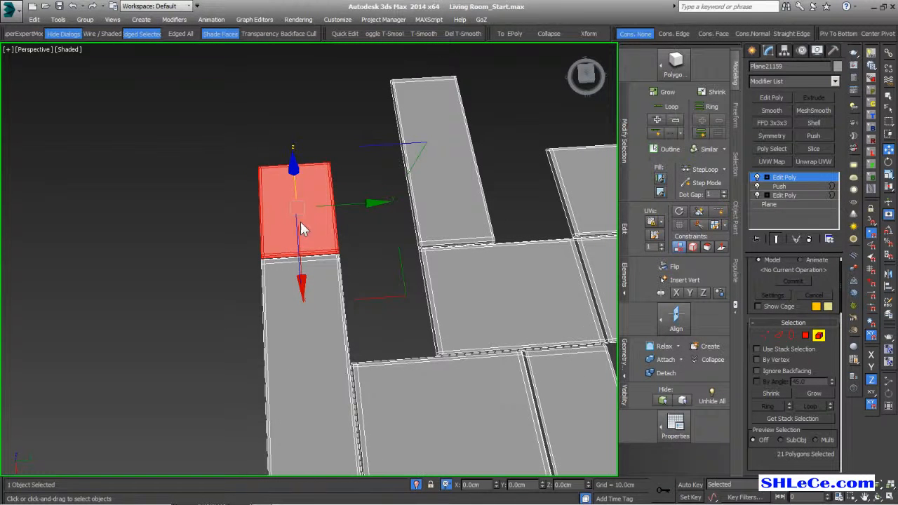
click(767, 335)
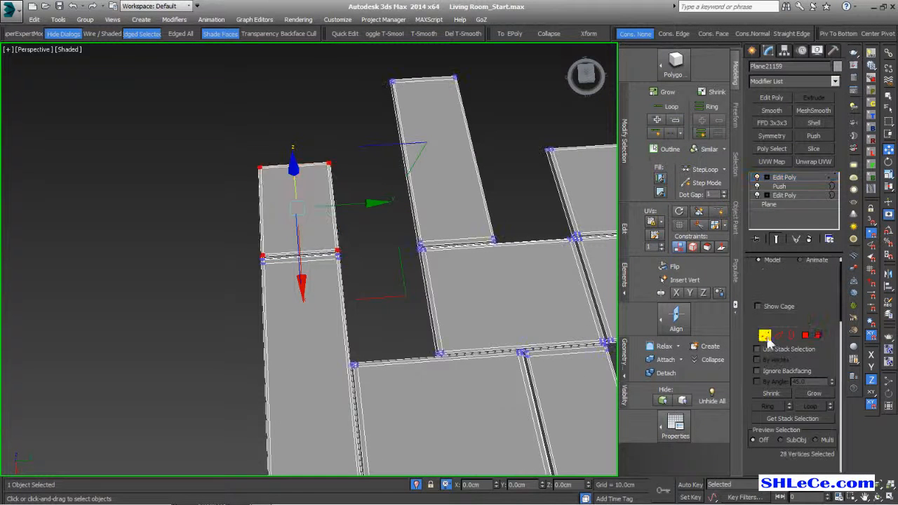
alt+drag(284, 134, 220, 336)
middle_drag(299, 272, 297, 294)
scroll(405, 195, up, 3)
drag(363, 243, 468, 238)
scroll(467, 304, down, 5)
scroll(395, 307, up, 6)
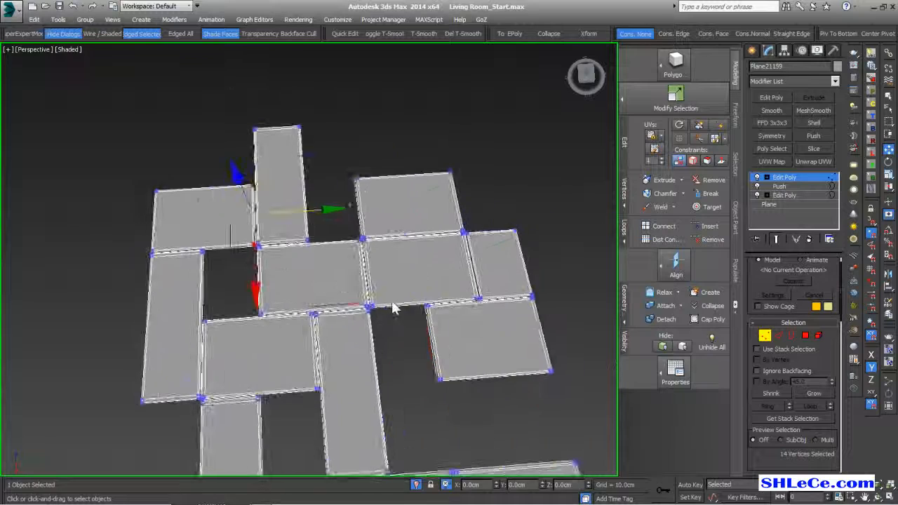
middle_drag(362, 300, 442, 301)
- Stretch the right-hand tile's lower edge downward to meet its neighbour
click(818, 335)
click(390, 230)
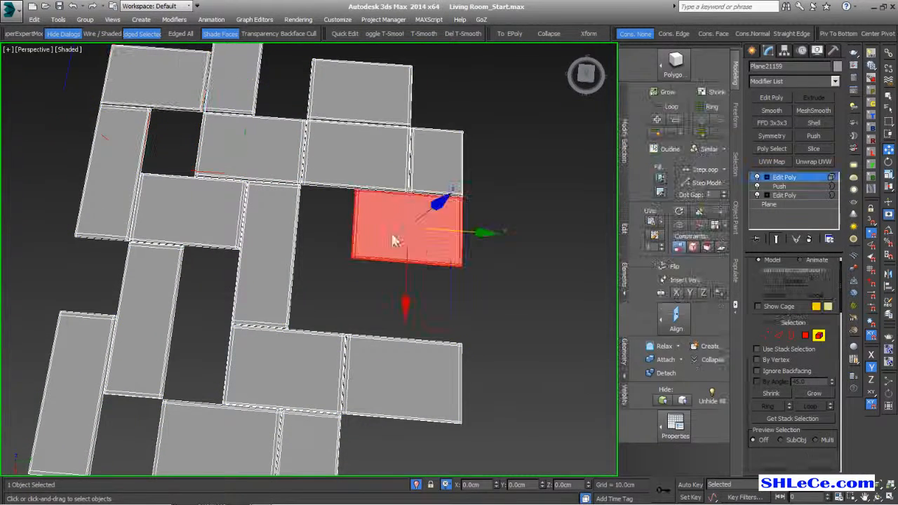
ctrl+click(767, 338)
alt+drag(293, 143, 527, 227)
drag(409, 325, 411, 351)
middle_drag(361, 321, 414, 322)
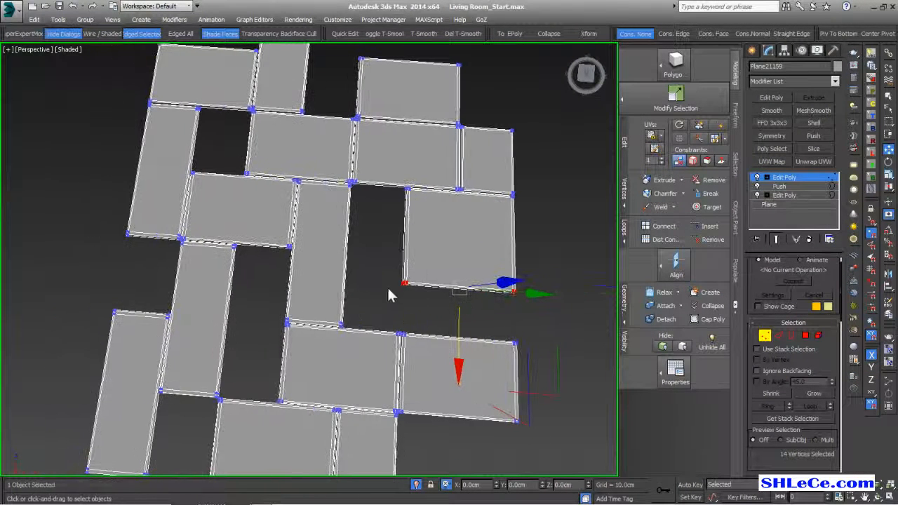
- Shift the centre tile's edge vertices sideways to close its gap
click(818, 336)
click(337, 274)
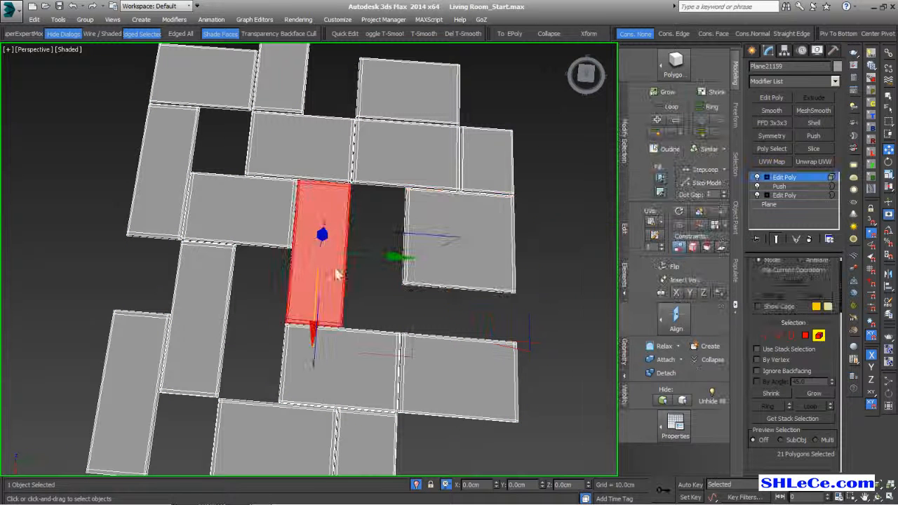
click(766, 335)
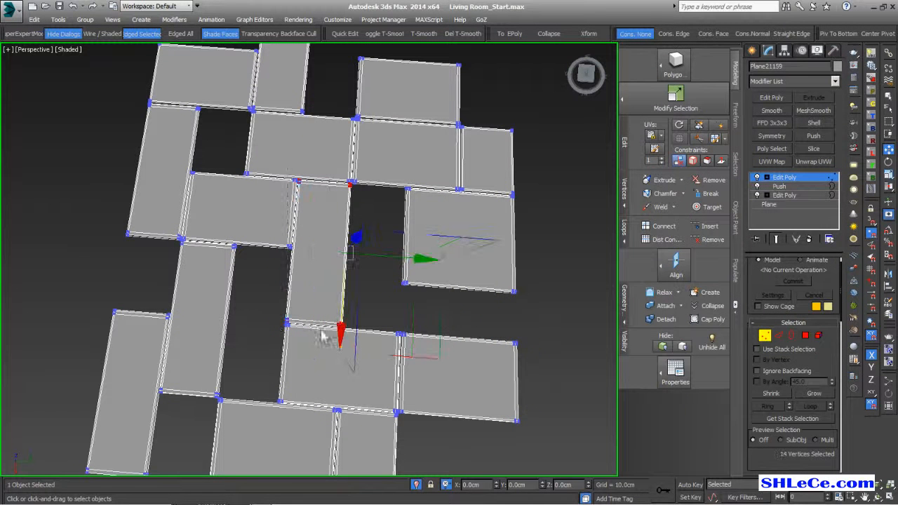
drag(395, 257, 397, 260)
drag(426, 261, 423, 261)
middle_drag(280, 324, 411, 313)
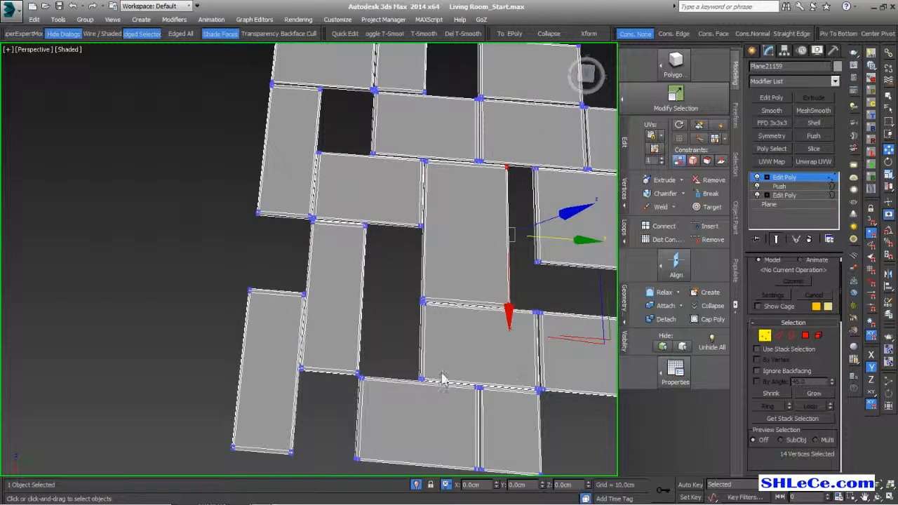
middle_drag(453, 379, 414, 346)
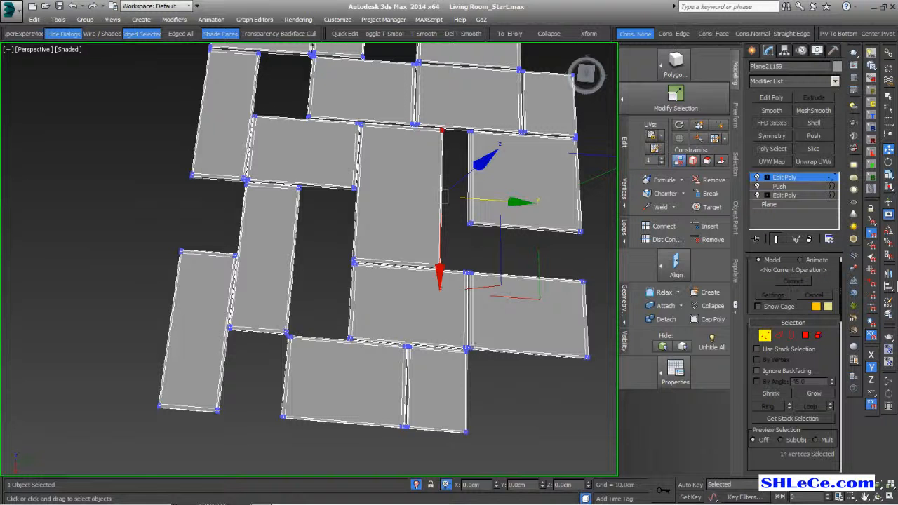
- Pull the lower tile's bottom edge upward to meet the adjacent tile
click(819, 336)
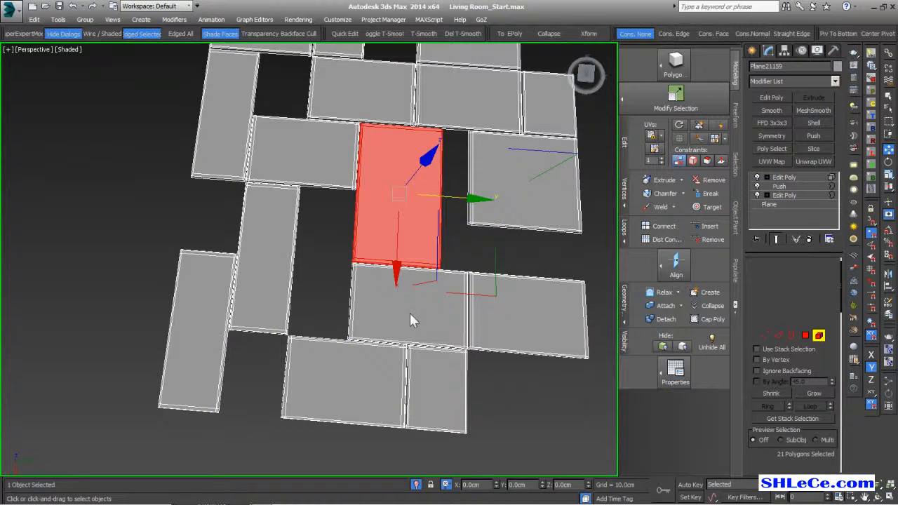
click(409, 315)
ctrl+click(765, 336)
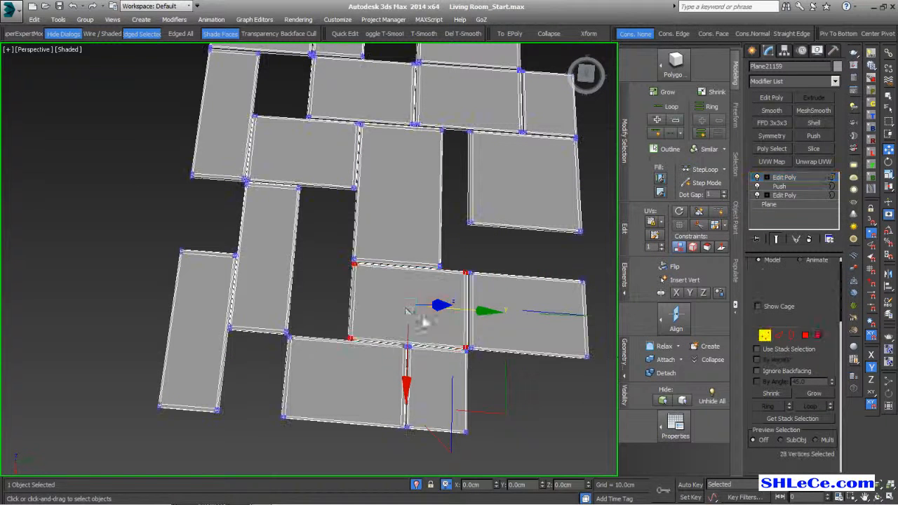
alt+drag(450, 266, 451, 266)
drag(404, 405, 415, 370)
alt+middle_drag(423, 367, 393, 291)
scroll(365, 319, down, 3)
scroll(424, 349, up, 8)
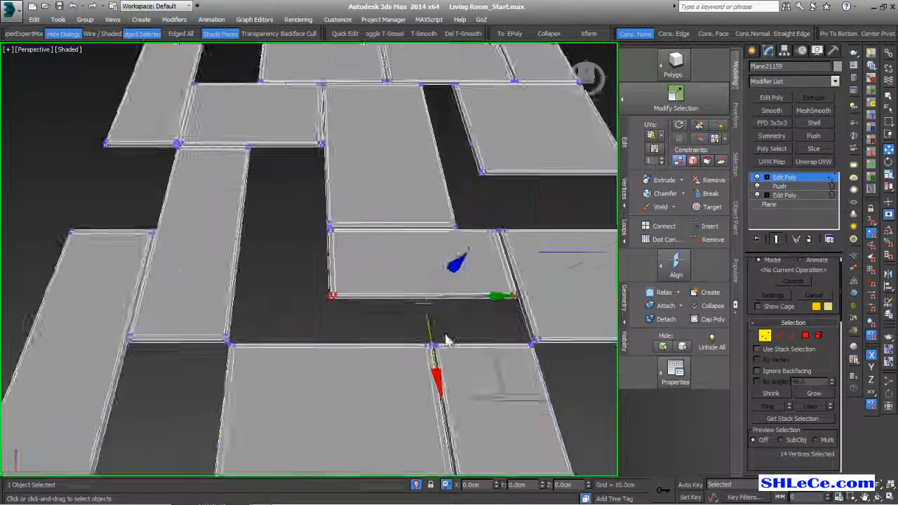
- Select the bottom-right tile's vertices, leaving only its top edge selected
click(819, 335)
click(467, 371)
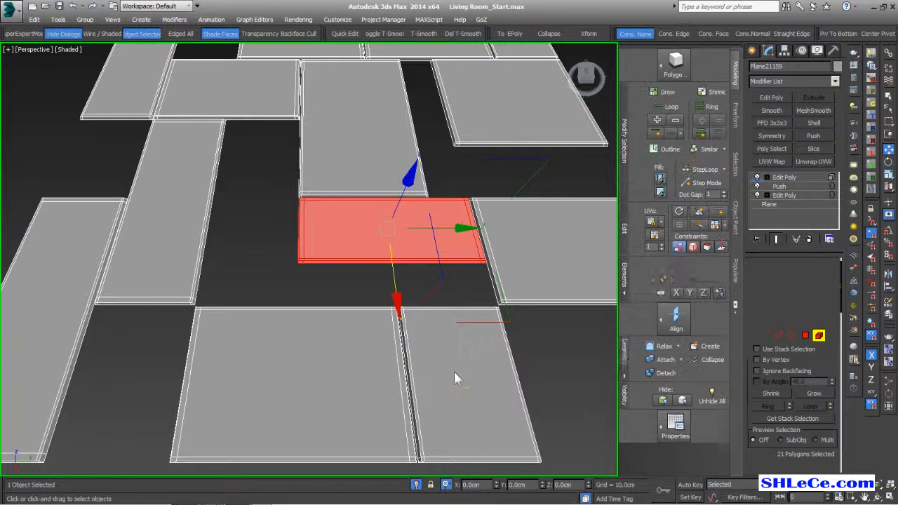
ctrl+click(765, 336)
alt+drag(516, 382, 335, 449)
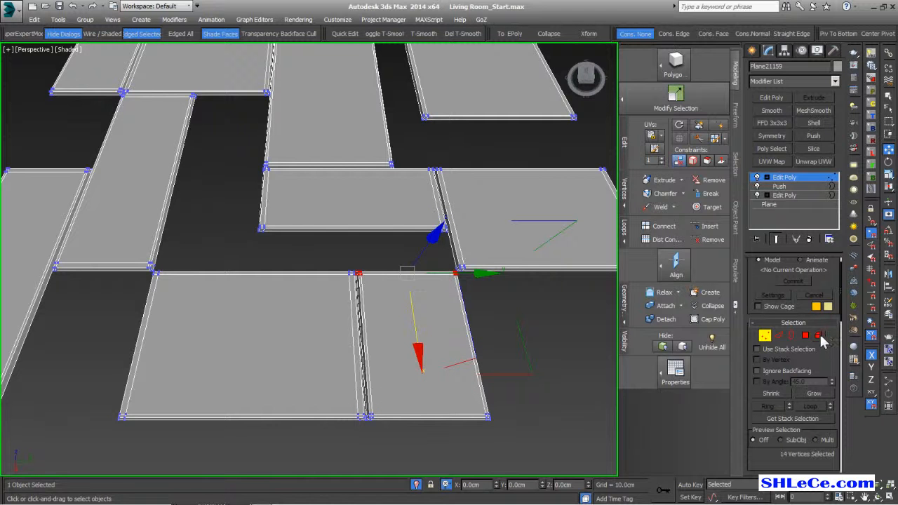
- Move the bottom-right tile's 14 top-edge vertices up until they meet the tile above
scroll(393, 312, up, 4)
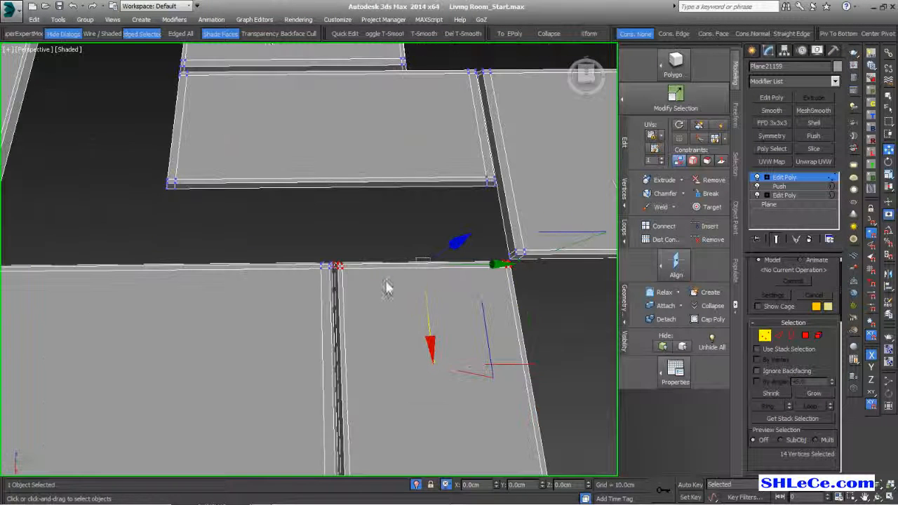
scroll(537, 266, up, 2)
scroll(537, 270, up, 2)
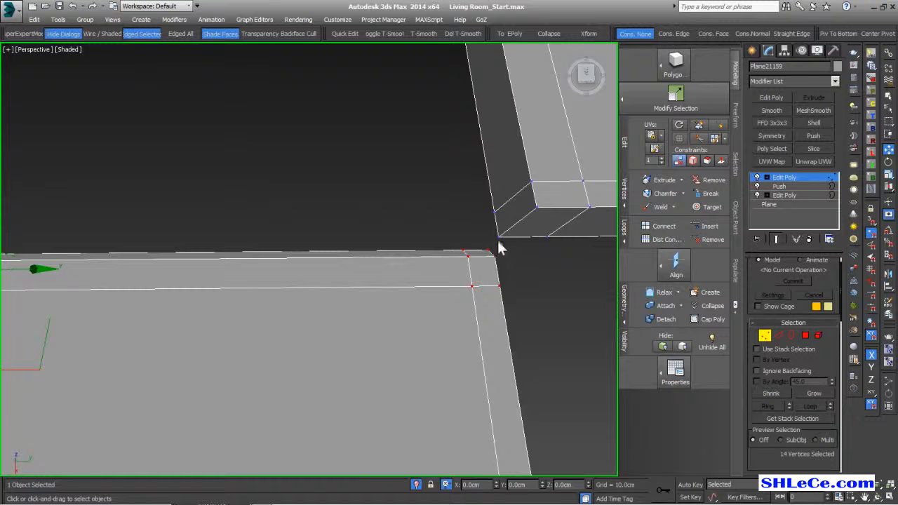
scroll(403, 292, down, 2)
scroll(271, 301, down, 2)
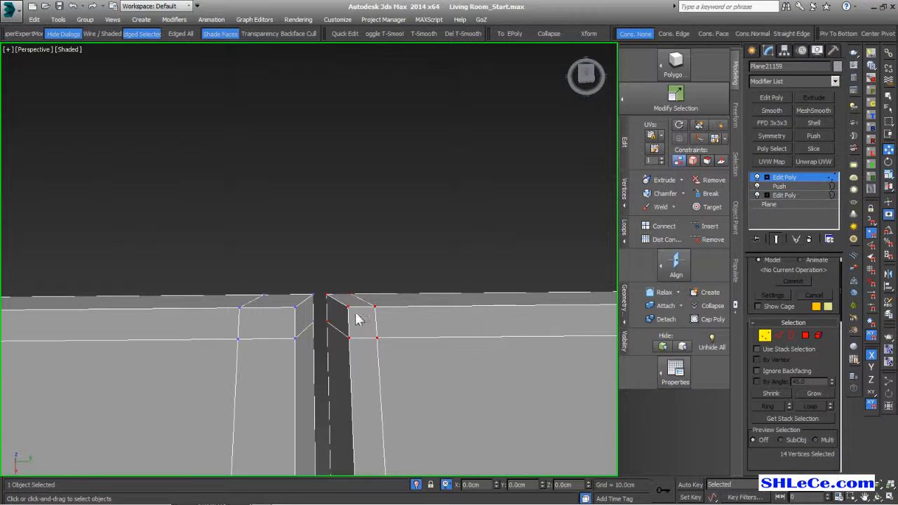
scroll(421, 344, down, 4)
middle_drag(469, 371, 454, 364)
drag(443, 395, 443, 350)
alt+middle_drag(443, 350, 446, 271)
scroll(467, 331, down, 5)
scroll(438, 302, up, 3)
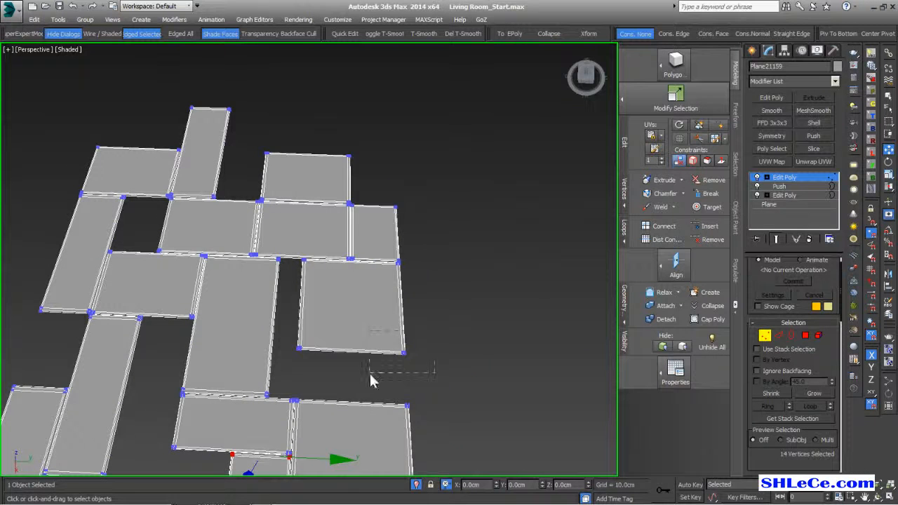
- Select the corner vertices of a tile and the tile below, and nudge them left to close the seam
drag(370, 374, 367, 376)
middle_drag(408, 279, 395, 322)
scroll(390, 309, up, 10)
ctrl+drag(391, 301, 293, 365)
scroll(490, 225, down, 2)
scroll(417, 334, down, 9)
drag(475, 358, 467, 358)
middle_drag(352, 372, 428, 380)
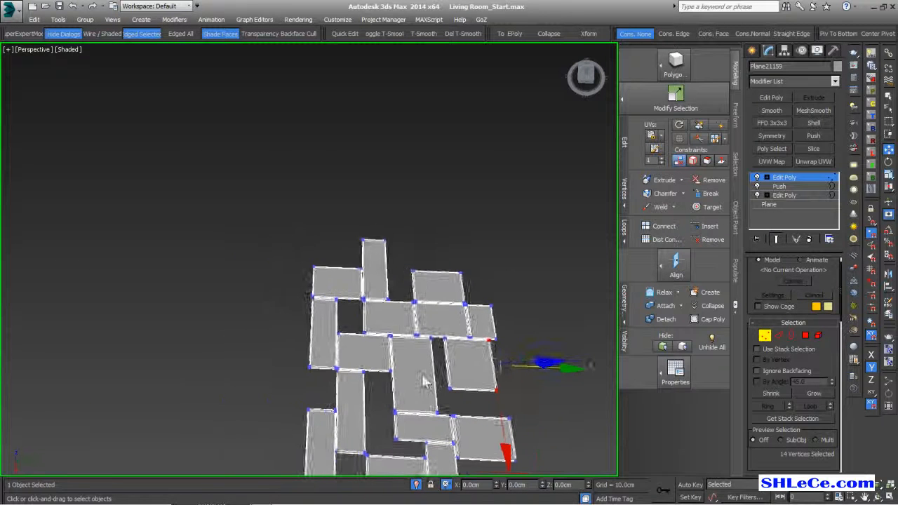
- Add more corner vertices, including those at the left tile junction, to the vertex selection
scroll(432, 385, up, 6)
ctrl+drag(245, 237, 330, 394)
scroll(328, 395, up, 9)
ctrl+drag(189, 431, 326, 348)
scroll(336, 340, down, 4)
scroll(346, 327, down, 4)
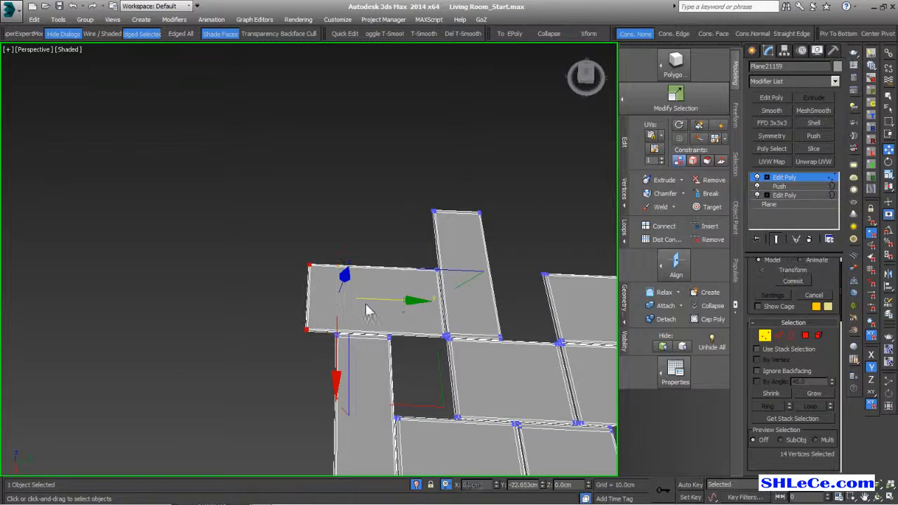
scroll(351, 295, down, 5)
alt+middle_drag(339, 284, 345, 379)
- Move the left-column tile's end vertices down so it meets its neighbour
click(818, 337)
click(334, 339)
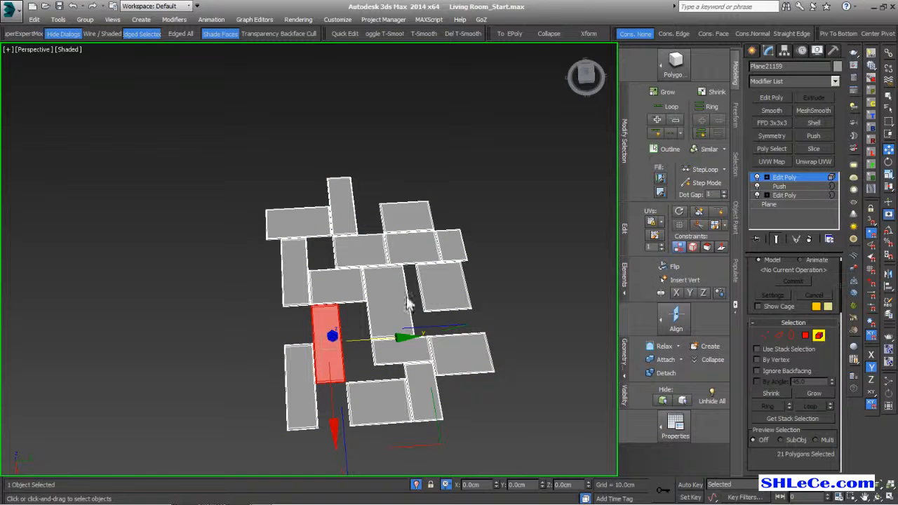
click(765, 335)
scroll(303, 336, up, 2)
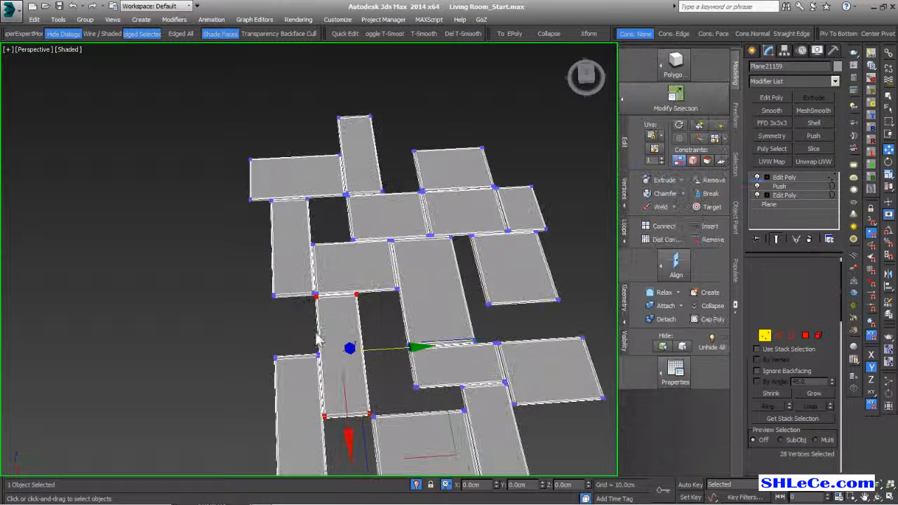
mouse_move(343, 337)
mouse_down()
mouse_move(344, 364)
mouse_move(345, 354)
mouse_up()
middle_drag(398, 377, 375, 330)
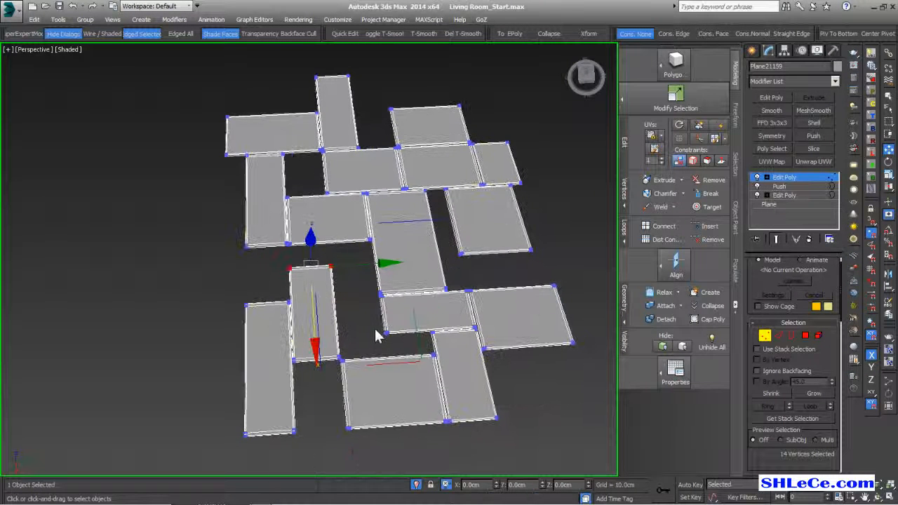
- Widen a second plank to the right by moving its end vertices along X
click(819, 337)
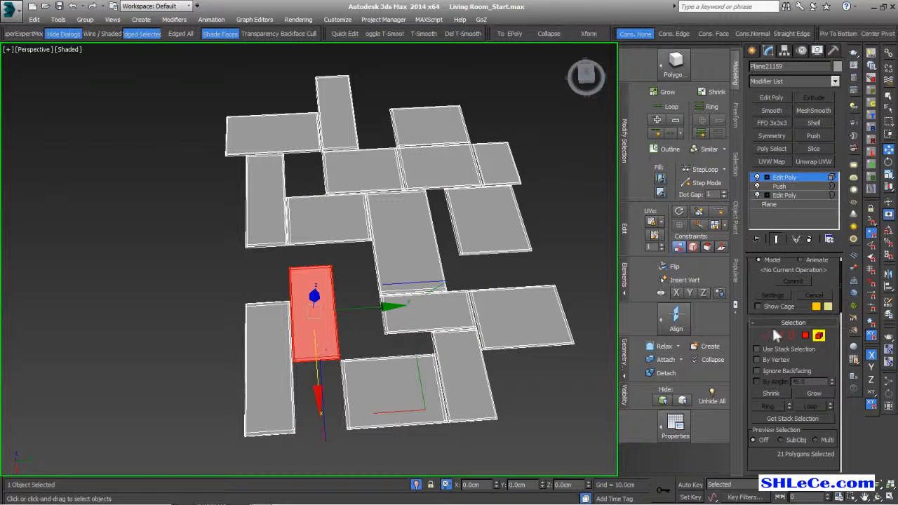
click(765, 334)
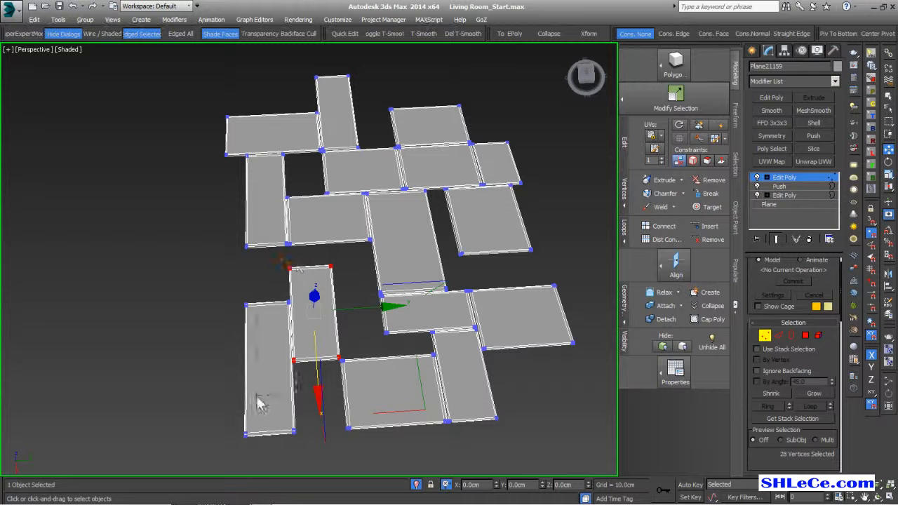
alt+drag(299, 261, 258, 397)
drag(370, 309, 401, 308)
scroll(393, 309, down, 5)
- Shift the lower-left plank's corner vertices leftward, then return to object level
alt+middle_drag(361, 339, 376, 330)
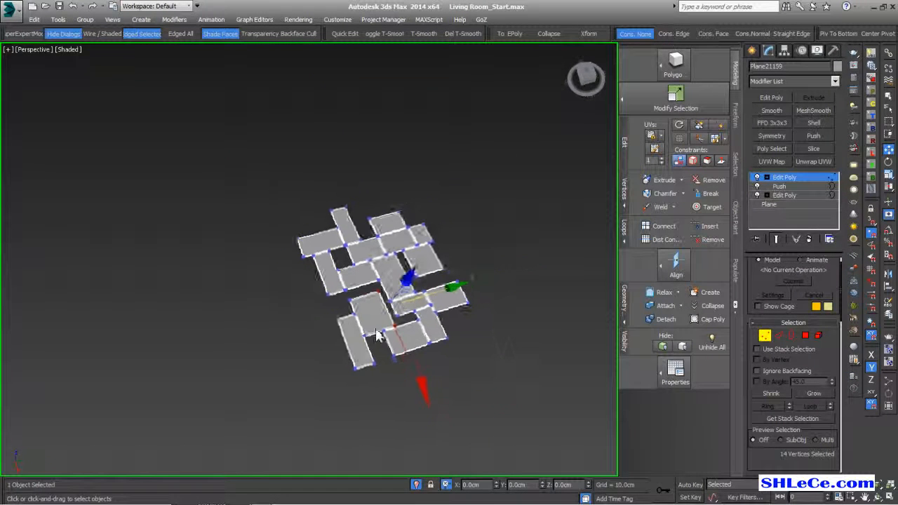
scroll(376, 335, up, 5)
drag(314, 263, 342, 287)
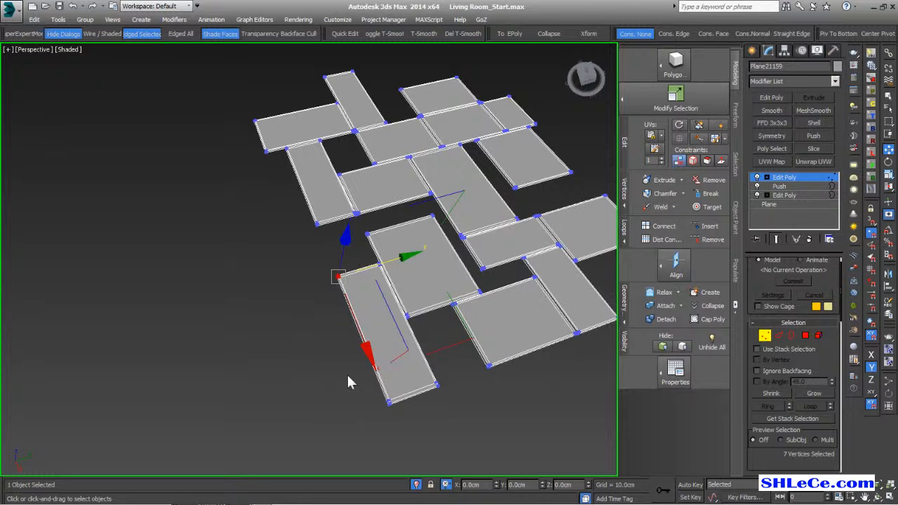
ctrl+drag(402, 419, 401, 415)
drag(421, 323, 407, 317)
scroll(404, 314, down, 4)
scroll(404, 308, up, 4)
alt+middle_drag(415, 295, 399, 283)
scroll(369, 266, up, 2)
middle_drag(413, 223, 307, 312)
scroll(260, 333, up, 5)
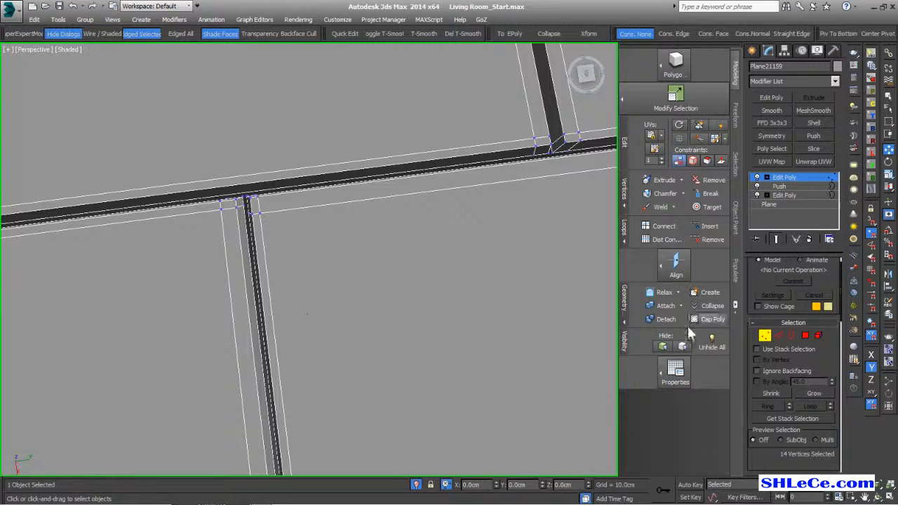
scroll(391, 294, down, 6)
alt+middle_drag(420, 289, 379, 210)
click(769, 338)
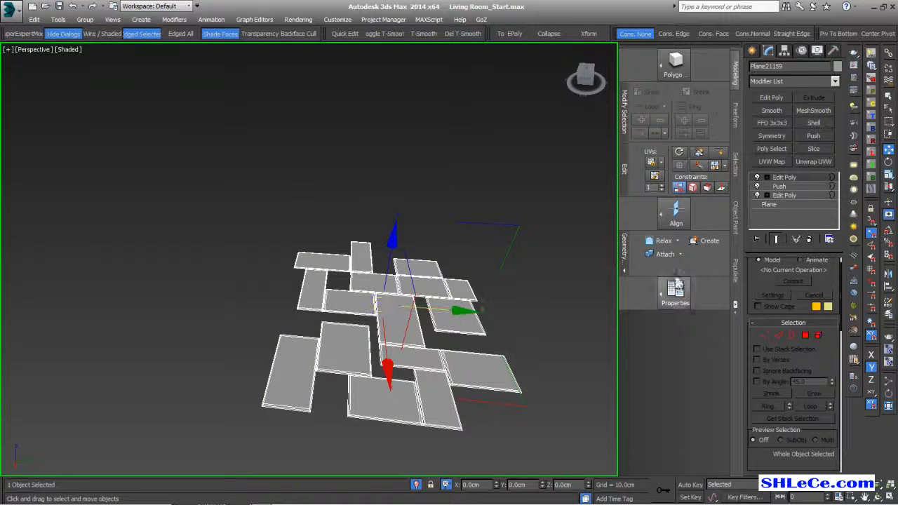
- Round the tiles with a MeshSmooth modifier (NURMS, 1 iteration) and an Edit Poly above it
click(810, 111)
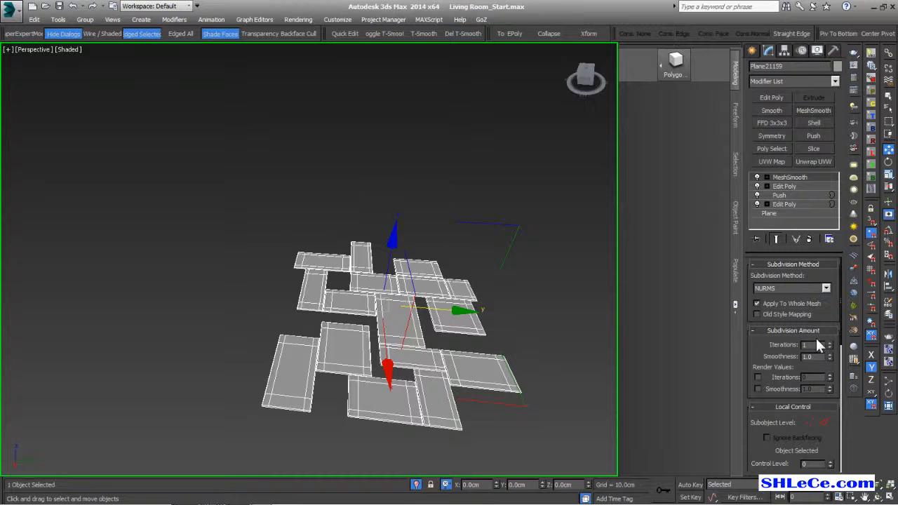
click(775, 97)
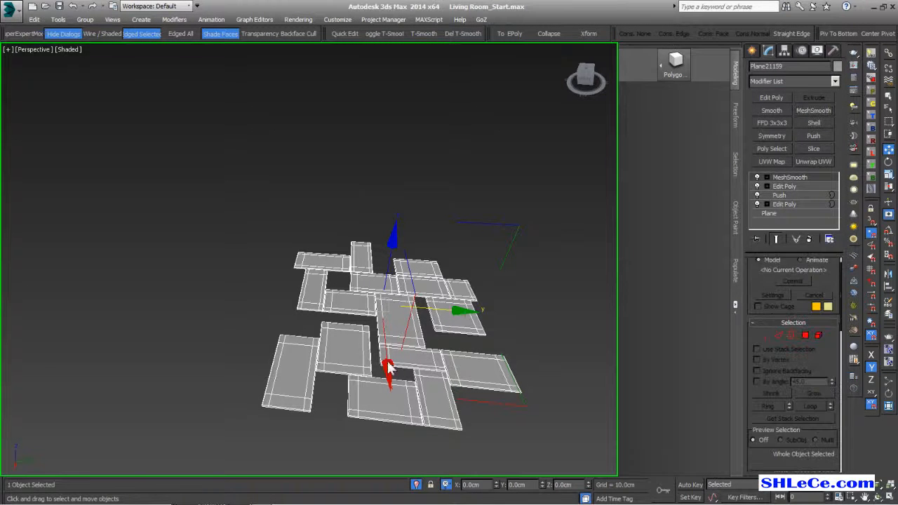
middle_drag(385, 364, 304, 316)
scroll(309, 319, up, 5)
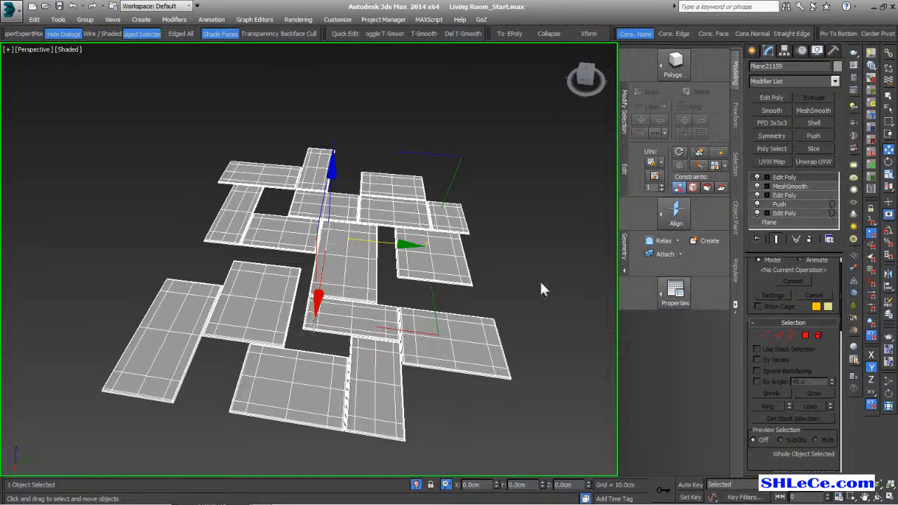
click(828, 110)
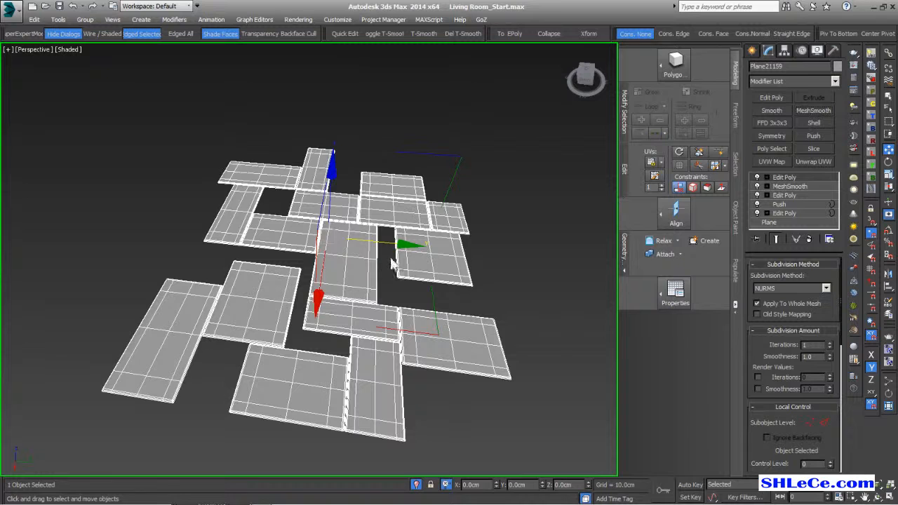
alt+middle_drag(403, 269, 370, 281)
scroll(371, 281, up, 3)
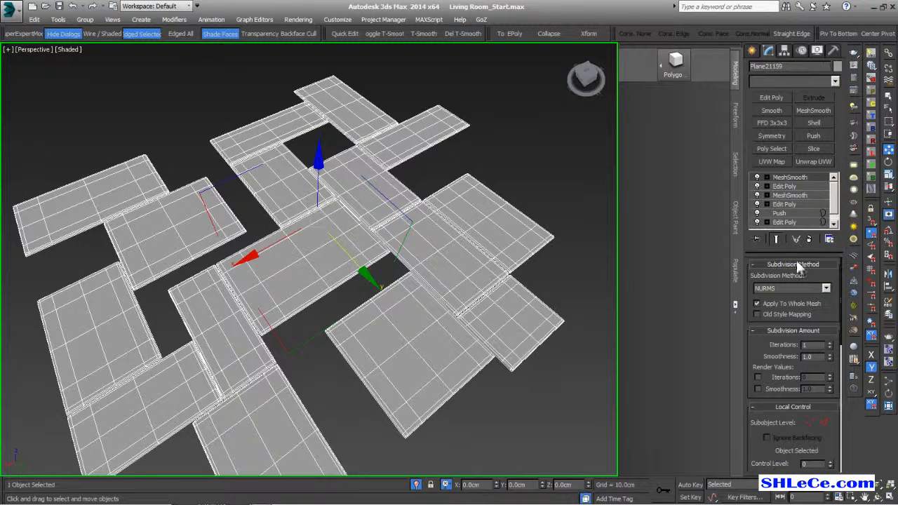
- Open the Modifier List and scroll down through the object-space modifiers
click(835, 82)
scroll(804, 262, down, 4)
scroll(787, 336, down, 6)
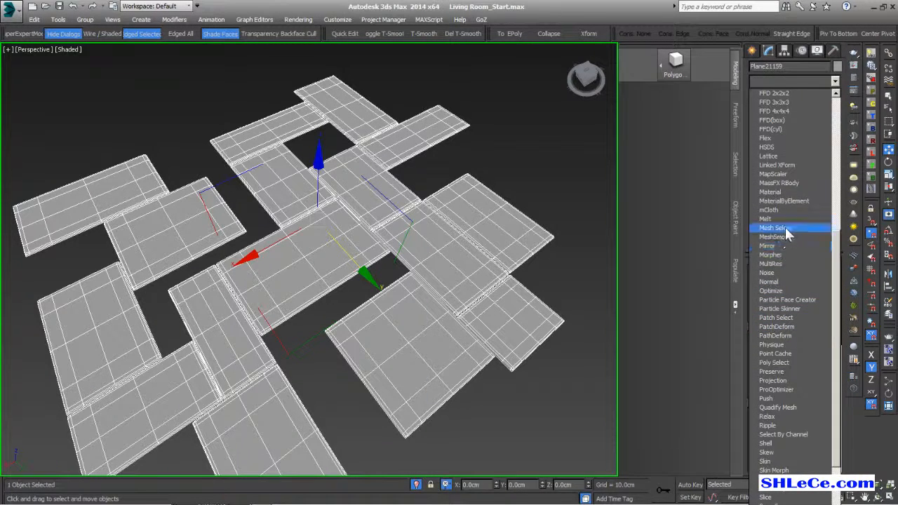
- Add a Noise modifier with Strength X and Y at 1.0cm and Z at 0.5cm
click(781, 270)
middle_drag(419, 282, 480, 228)
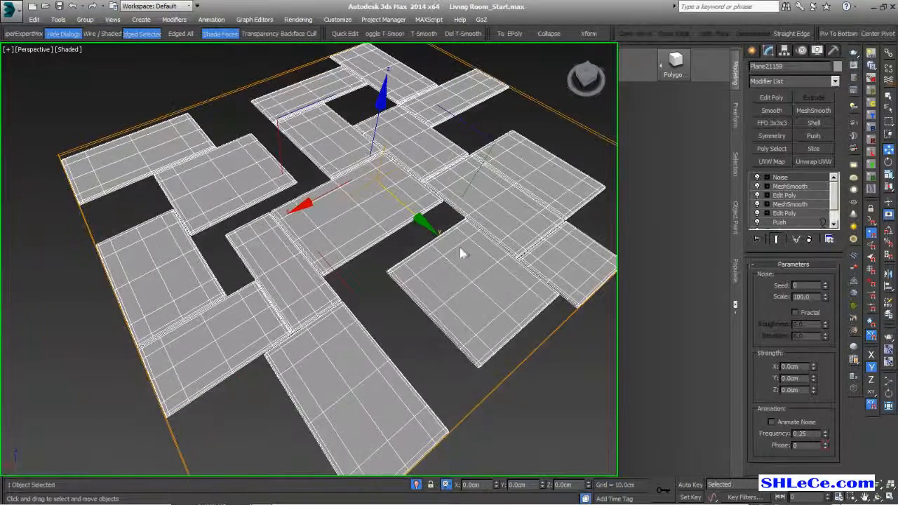
scroll(444, 268, up, 3)
alt+middle_drag(445, 268, 416, 281)
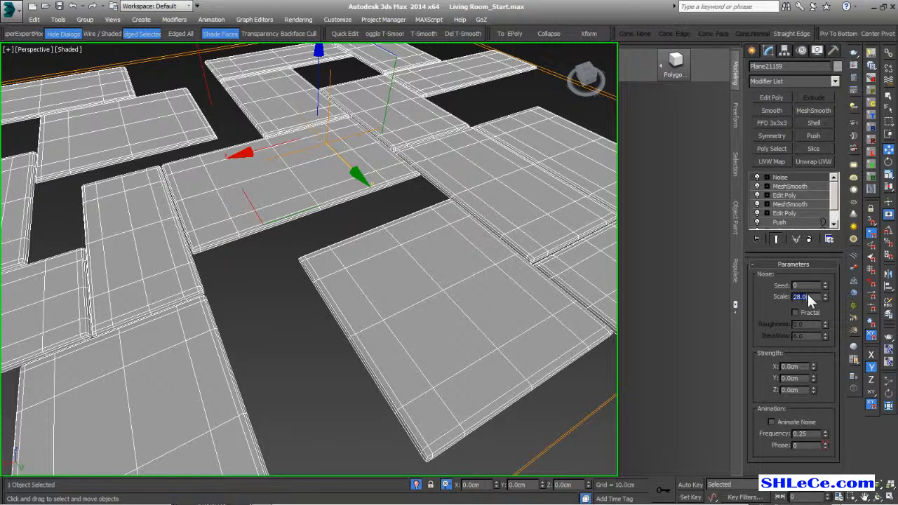
alt+middle_drag(384, 293, 395, 289)
scroll(395, 288, down, 3)
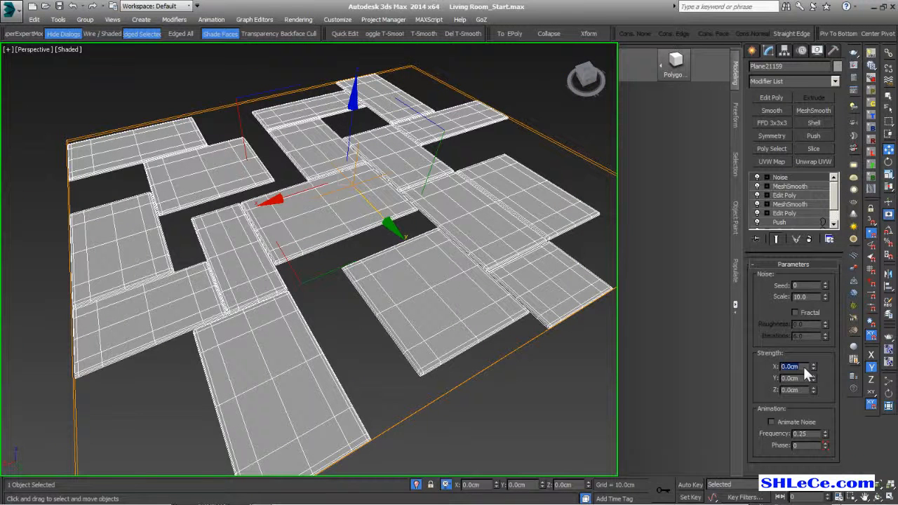
key(Tab)
text(1)
key(Return)
key(Tab)
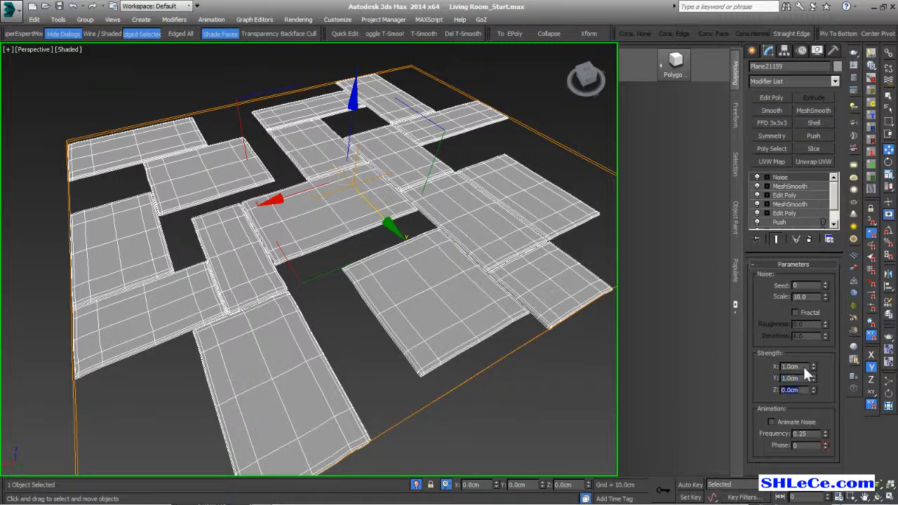
text(0.5)
key(Return)
- Set the Noise scale to 6.0 and add an Edit Poly modifier above it
scroll(435, 284, up, 4)
alt+middle_drag(484, 319, 518, 284)
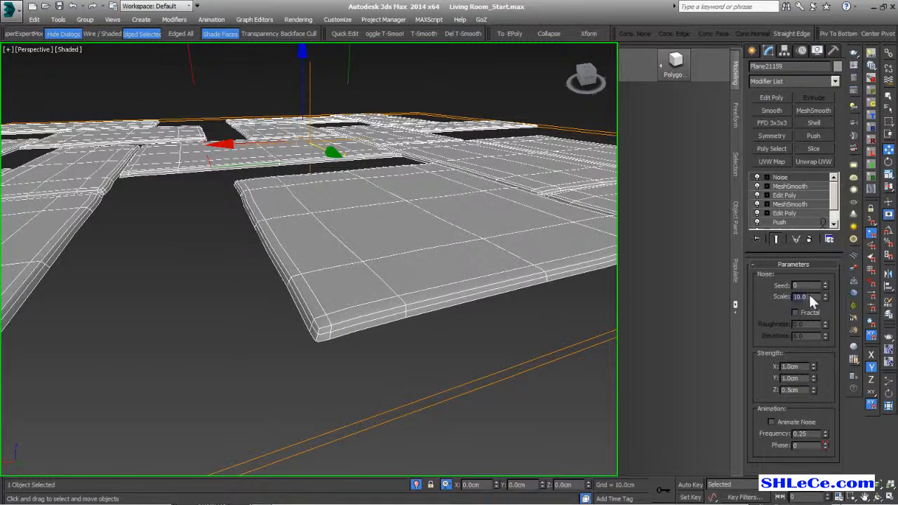
text(5)
key(Return)
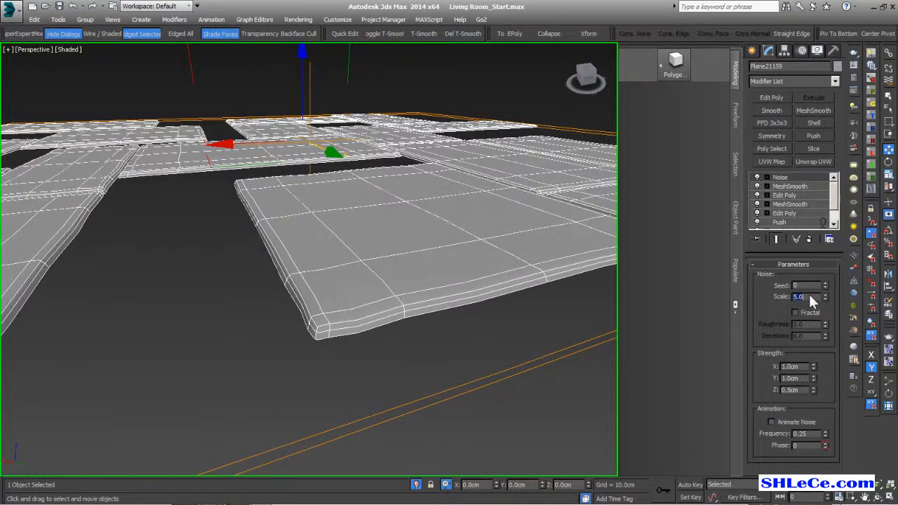
click(813, 298)
key(BackSpace)
text(6)
key(Return)
scroll(393, 271, down, 4)
alt+middle_drag(344, 274, 266, 360)
scroll(519, 285, up, 4)
alt+middle_drag(511, 372, 496, 327)
scroll(480, 316, down, 6)
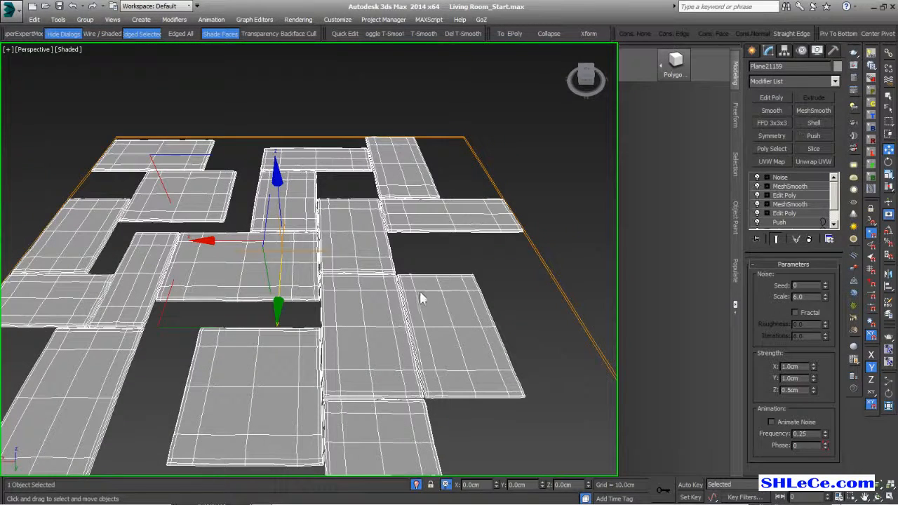
click(770, 98)
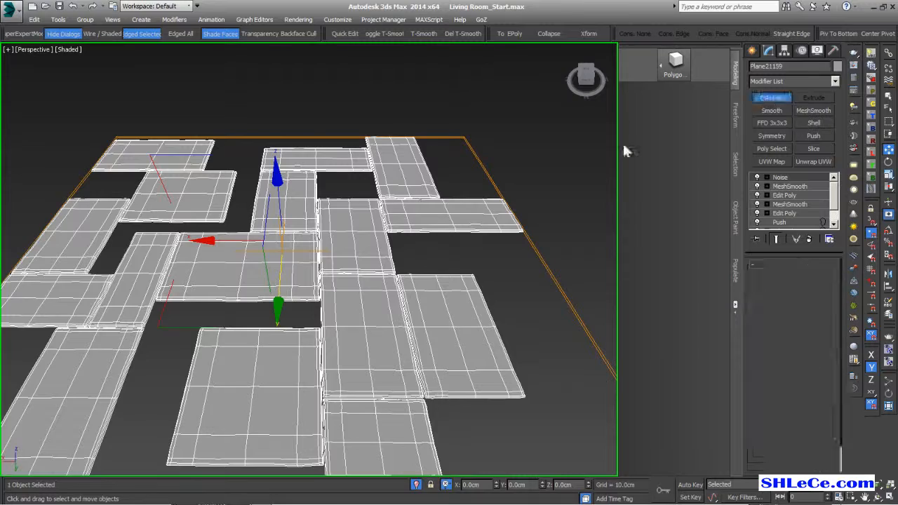
- Collapse the tile floor's entire modifier stack into a single Editable Poly
alt+middle_drag(395, 205, 390, 262)
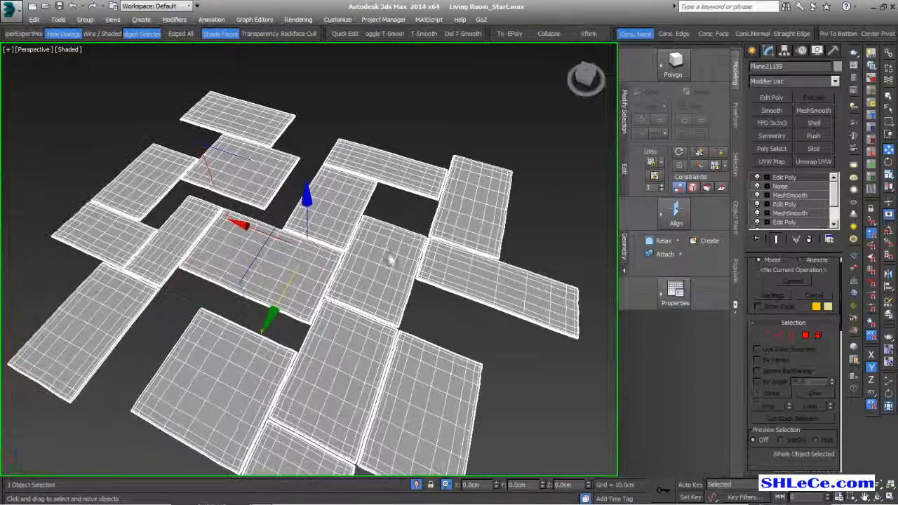
click(735, 112)
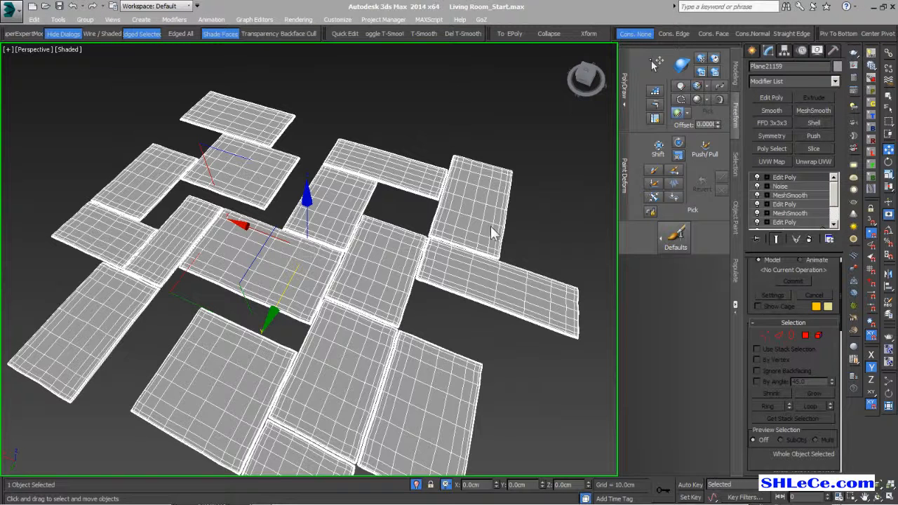
click(706, 153)
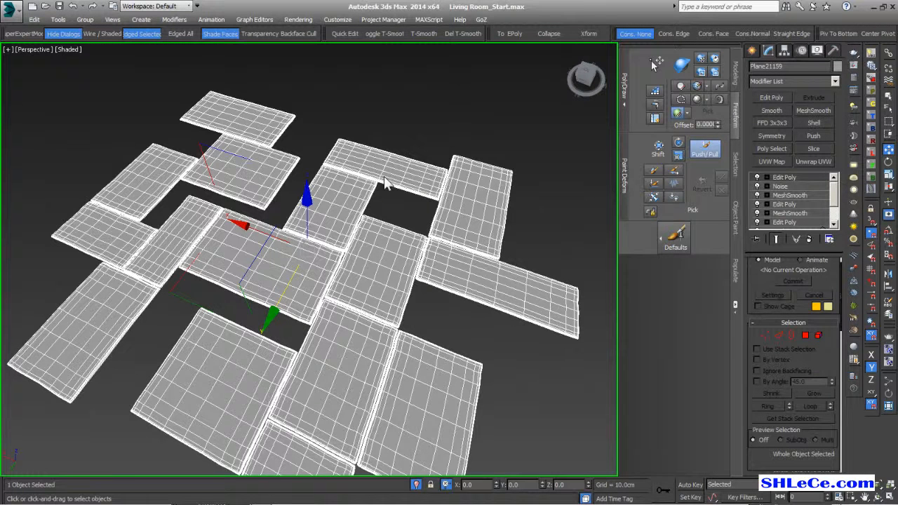
alt+middle_drag(325, 246, 292, 245)
key(w)
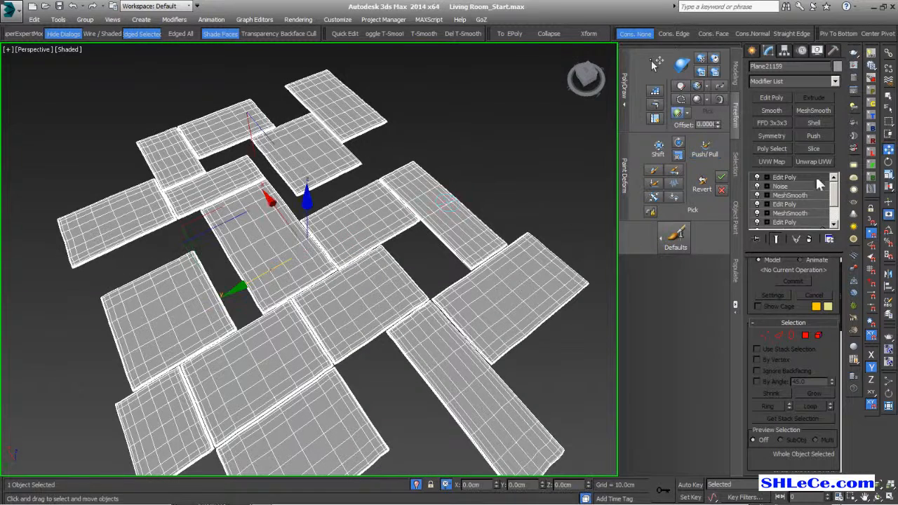
right_click(788, 175)
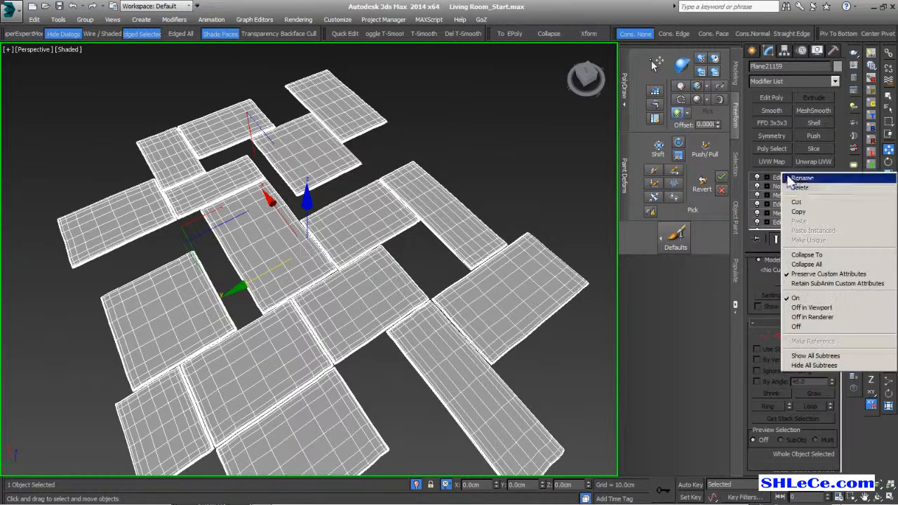
click(832, 255)
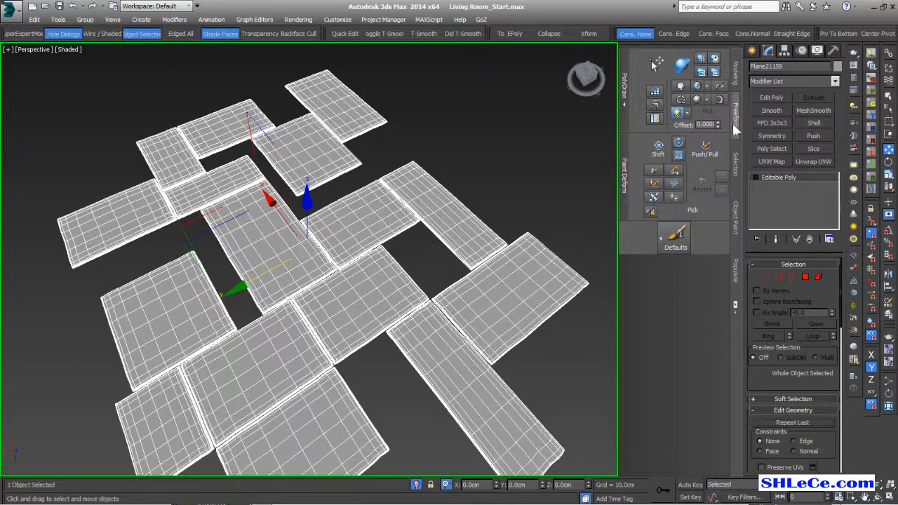
- Set up the Push/Pull brush with radius about 11.9 and strength 0.05
click(706, 153)
middle_drag(228, 273, 247, 321)
scroll(442, 258, up, 4)
scroll(395, 222, up, 3)
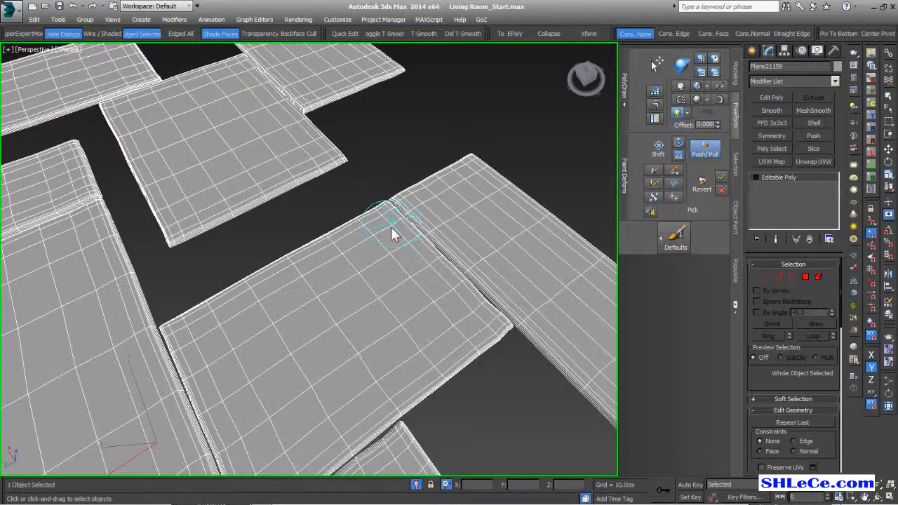
scroll(393, 227, up, 2)
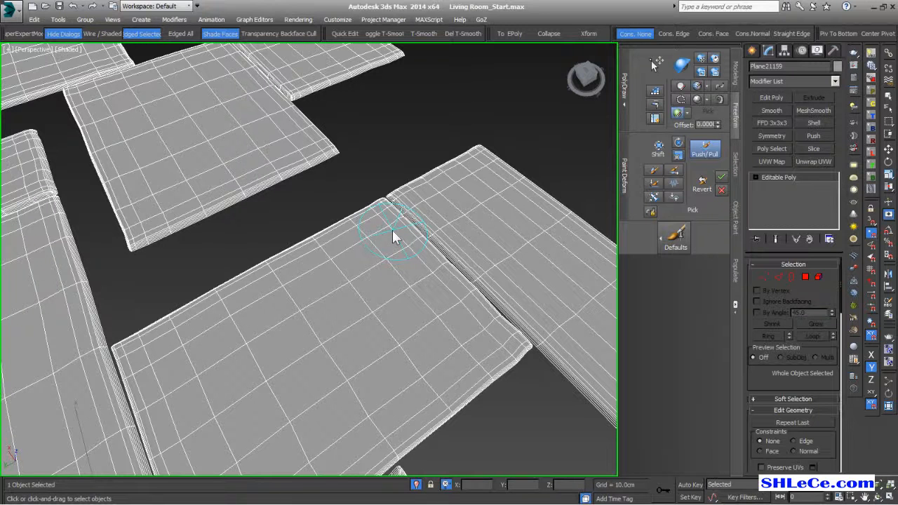
mouse_move(392, 231)
ctrl+shift+mouse_down()
mouse_move(392, 196)
mouse_move(395, 258)
ctrl+shift+mouse_up()
mouse_move(399, 311)
ctrl+shift+mouse_down()
mouse_move(396, 227)
mouse_move(401, 299)
ctrl+shift+mouse_up()
alt+shift+drag(397, 234, 397, 198)
alt+shift+drag(399, 240, 400, 244)
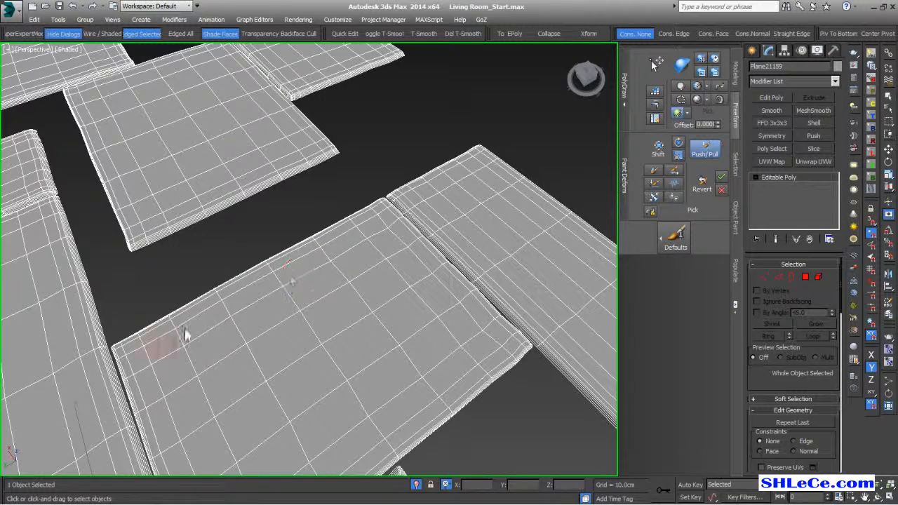
- Roughen the right slab's top edge with the Push/Pull brush
alt+middle_drag(412, 385, 411, 284)
scroll(216, 301, down, 2)
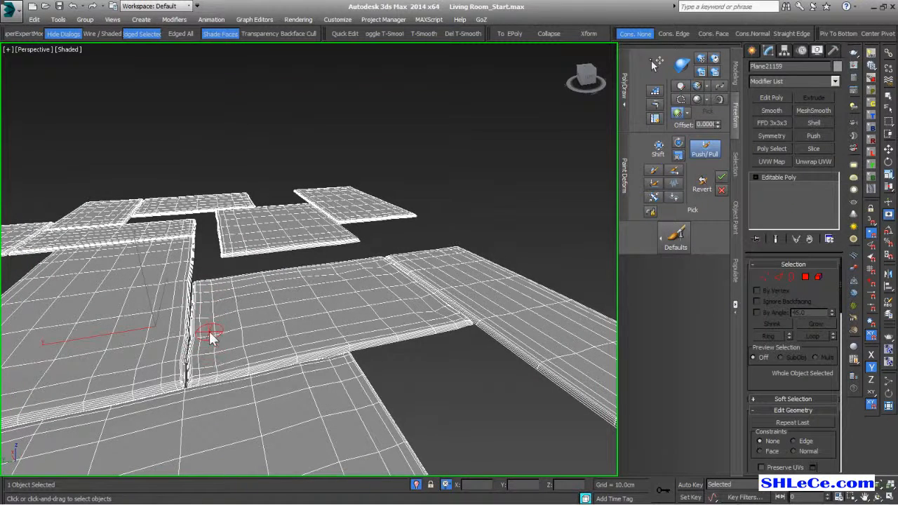
alt+middle_drag(351, 341, 347, 373)
scroll(387, 363, up, 3)
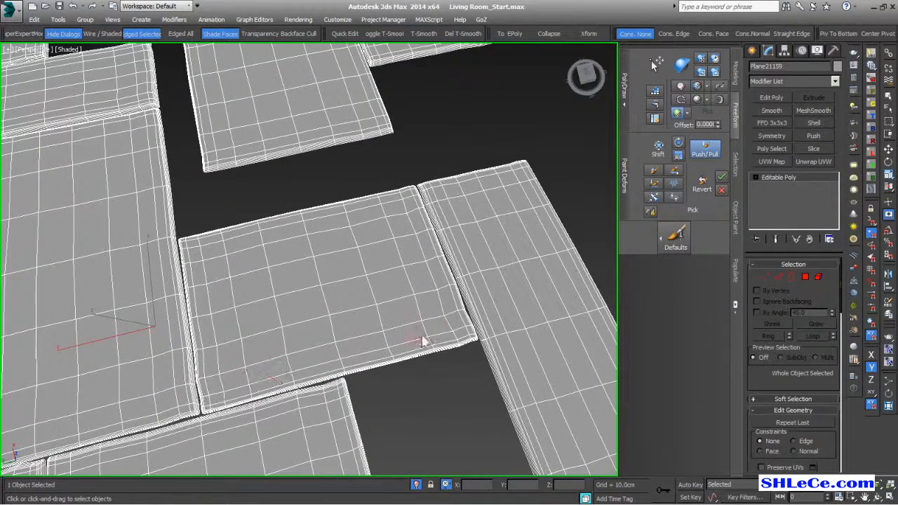
middle_drag(478, 370, 249, 381)
scroll(391, 224, up, 4)
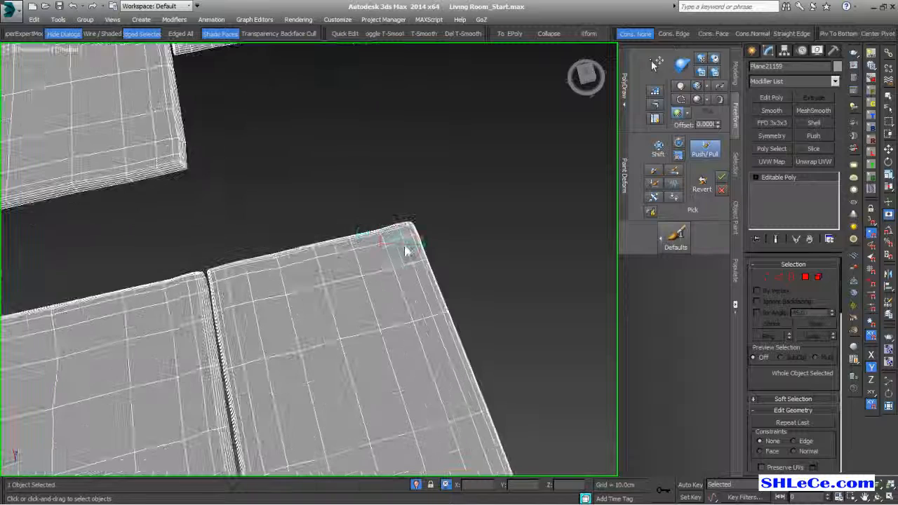
mouse_move(347, 248)
mouse_down()
mouse_move(276, 273)
mouse_move(392, 241)
mouse_move(247, 278)
mouse_up()
scroll(395, 277, down, 3)
scroll(396, 275, up, 3)
middle_drag(397, 265, 377, 230)
- Push the slab's corner and right side unevenly with the brush
mouse_move(378, 234)
mouse_down()
mouse_move(411, 295)
mouse_move(382, 225)
mouse_up()
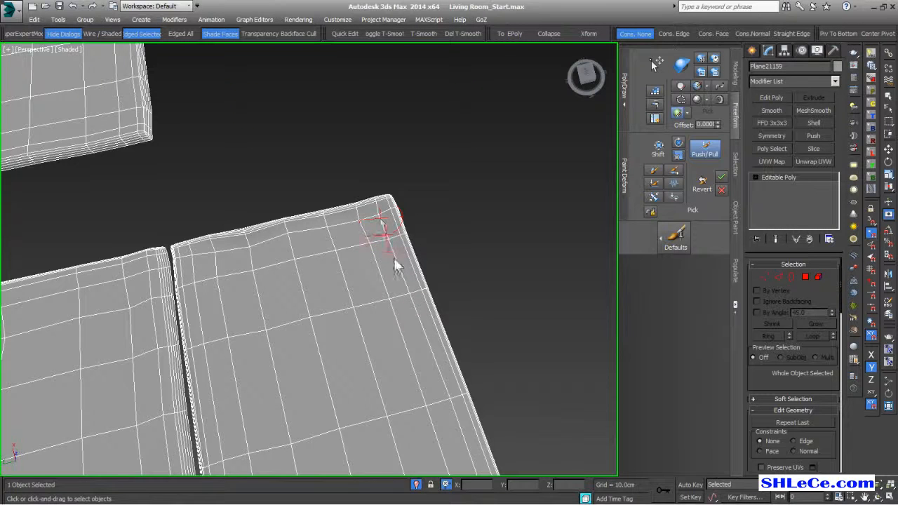
mouse_move(392, 274)
mouse_down()
mouse_move(435, 373)
mouse_move(392, 283)
mouse_up()
scroll(420, 362, down, 3)
middle_drag(412, 351, 366, 263)
scroll(366, 262, up, 3)
drag(366, 264, 401, 369)
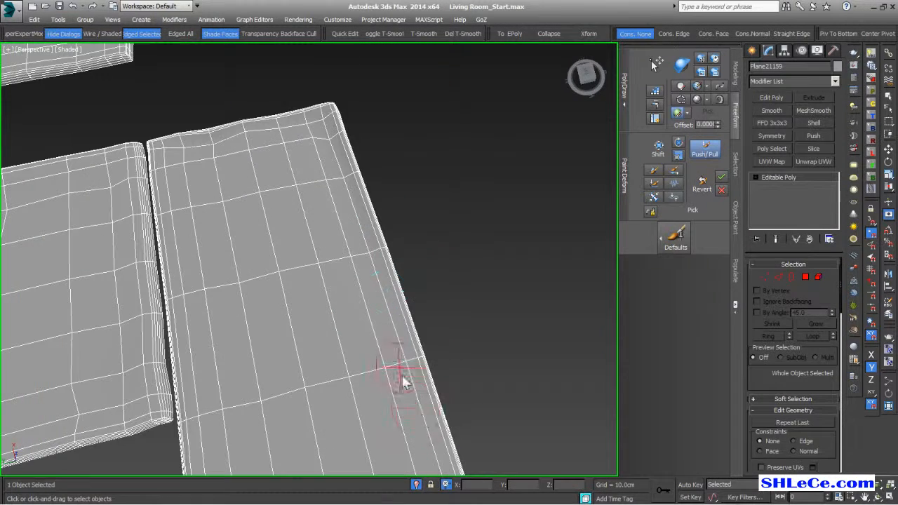
scroll(401, 373, down, 3)
middle_drag(386, 345, 344, 146)
scroll(364, 230, up, 3)
- Deform the slab's right side down to its lower corner and its left edge, then inspect
mouse_move(372, 274)
mouse_down()
mouse_move(400, 370)
mouse_move(291, 410)
mouse_move(340, 396)
mouse_move(303, 399)
mouse_up()
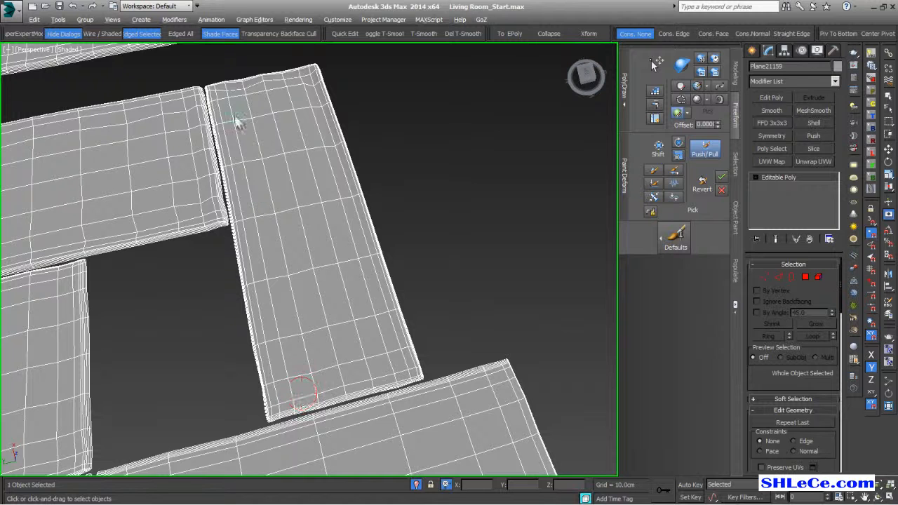
mouse_move(223, 99)
mouse_down()
mouse_move(239, 152)
mouse_move(219, 129)
mouse_move(260, 270)
mouse_up()
drag(276, 359, 272, 416)
scroll(305, 324, down, 5)
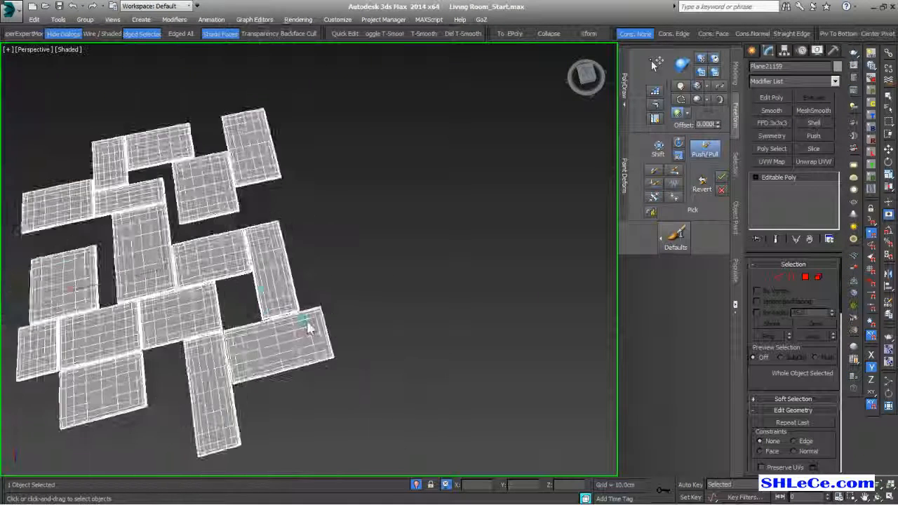
alt+middle_drag(306, 323, 282, 289)
scroll(275, 300, up, 5)
scroll(275, 305, down, 10)
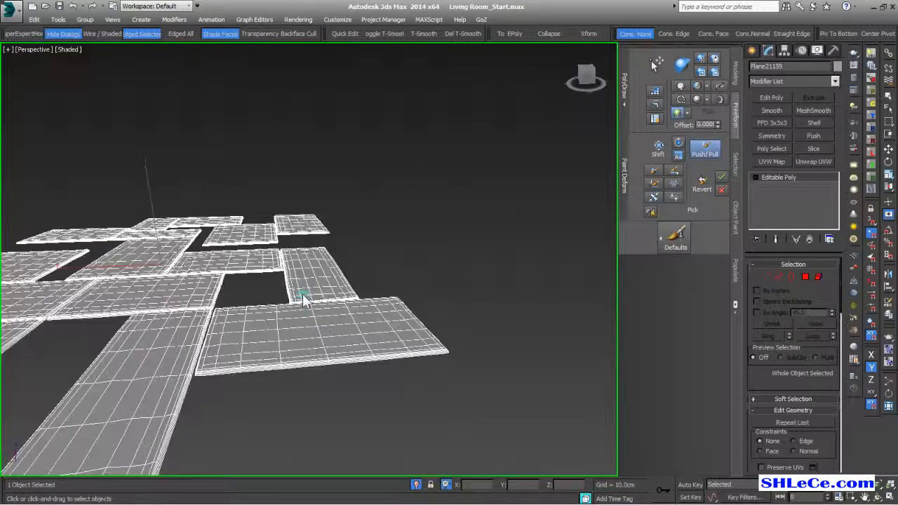
alt+middle_drag(303, 294, 291, 274)
scroll(266, 302, up, 8)
scroll(303, 275, down, 5)
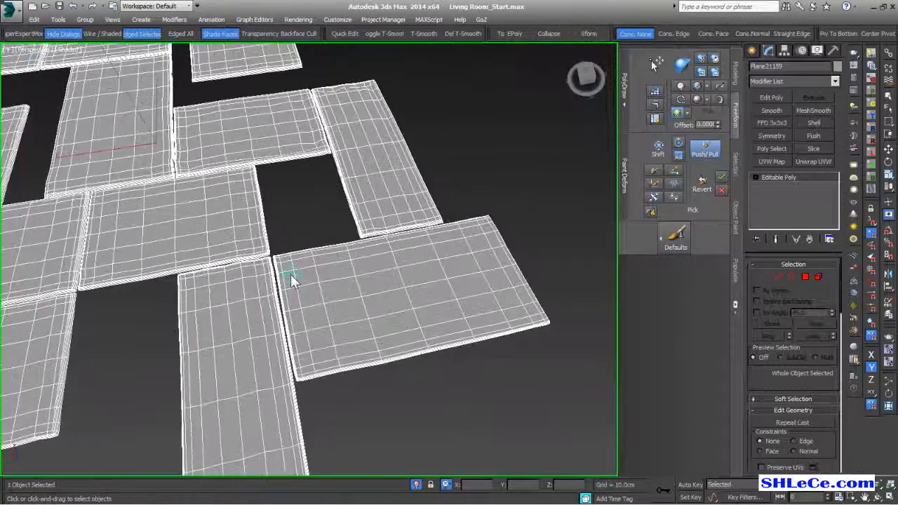
- Push/Pull the slab edges and the long slab's surface to make them slightly uneven
scroll(291, 274, up, 5)
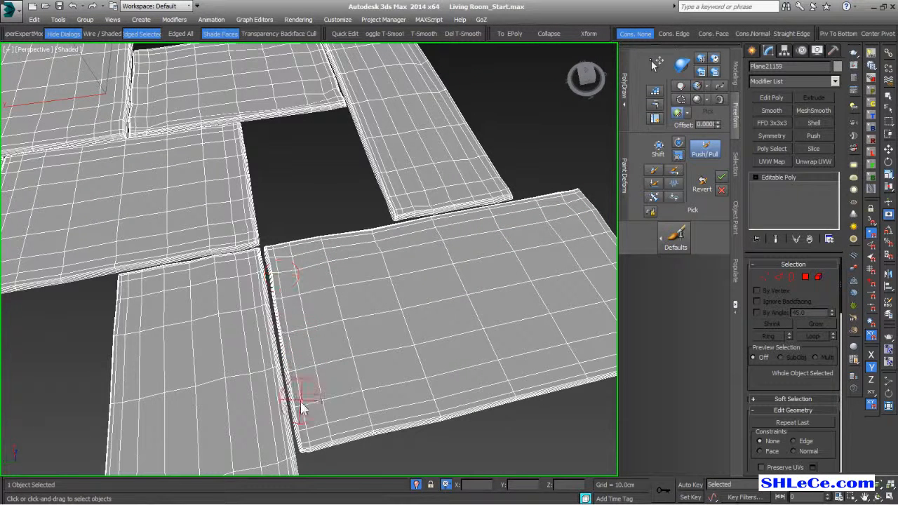
middle_drag(364, 393, 307, 393)
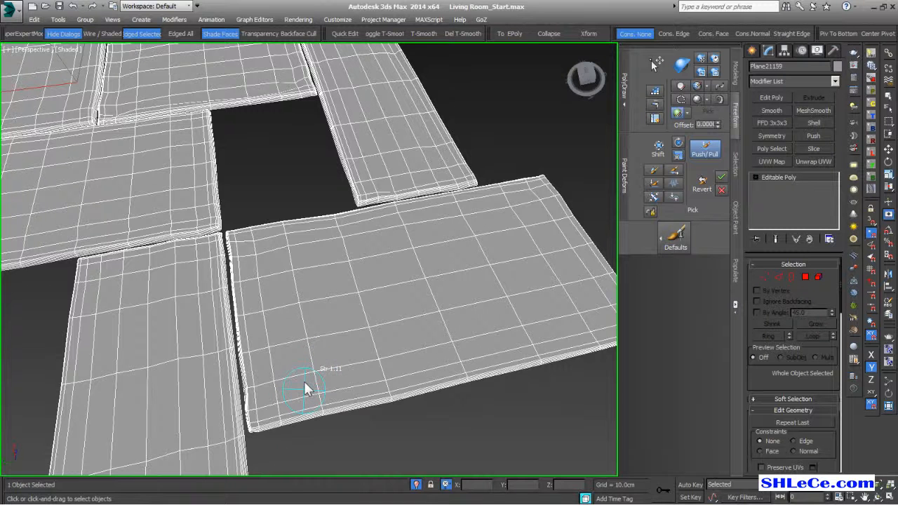
mouse_move(277, 426)
mouse_down()
mouse_move(313, 395)
mouse_move(414, 363)
mouse_up()
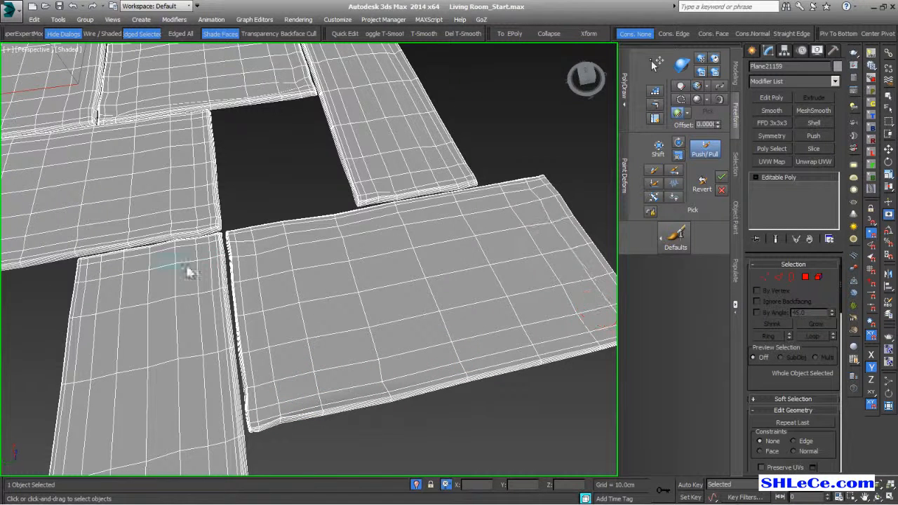
scroll(275, 256, down, 2)
drag(236, 250, 195, 255)
mouse_move(299, 303)
alt+middle_down()
mouse_move(316, 267)
mouse_move(303, 287)
alt+middle_up()
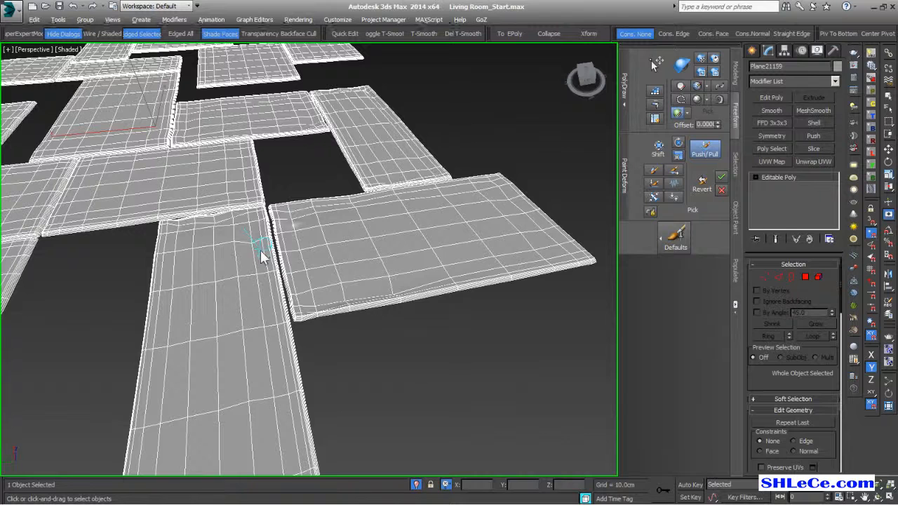
mouse_move(261, 252)
mouse_down()
mouse_move(288, 386)
mouse_move(227, 406)
mouse_move(236, 403)
mouse_up()
scroll(281, 355, down, 3)
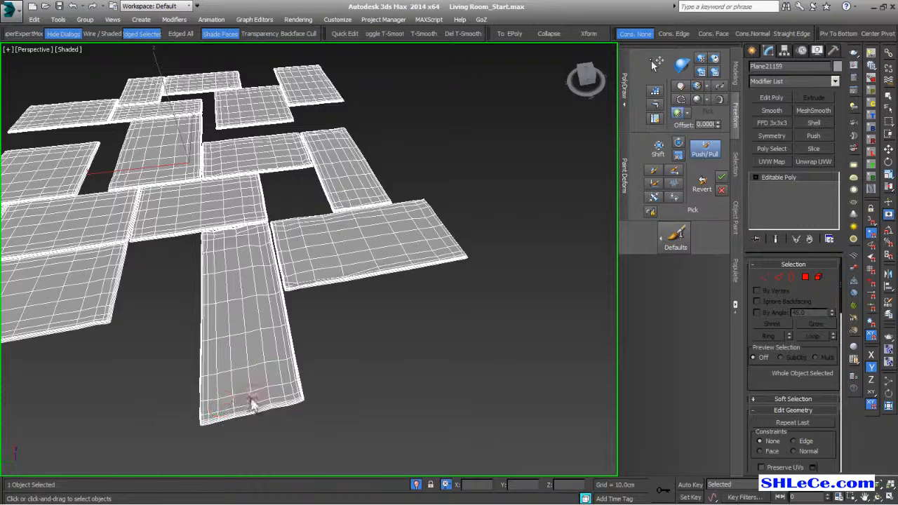
drag(212, 247, 217, 278)
- Inspect the sculpted slabs from several angles, then end isolation and switch to Move
scroll(257, 365, up, 10)
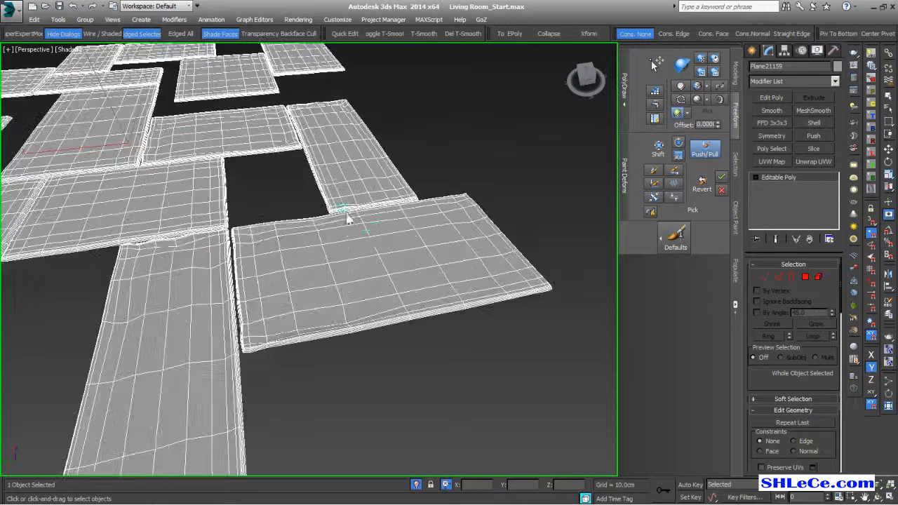
scroll(372, 245, down, 10)
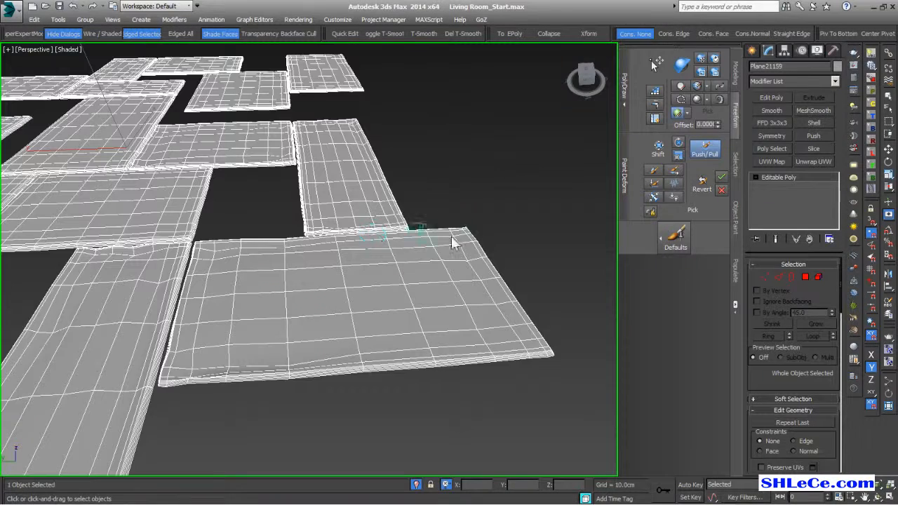
scroll(401, 196, up, 2)
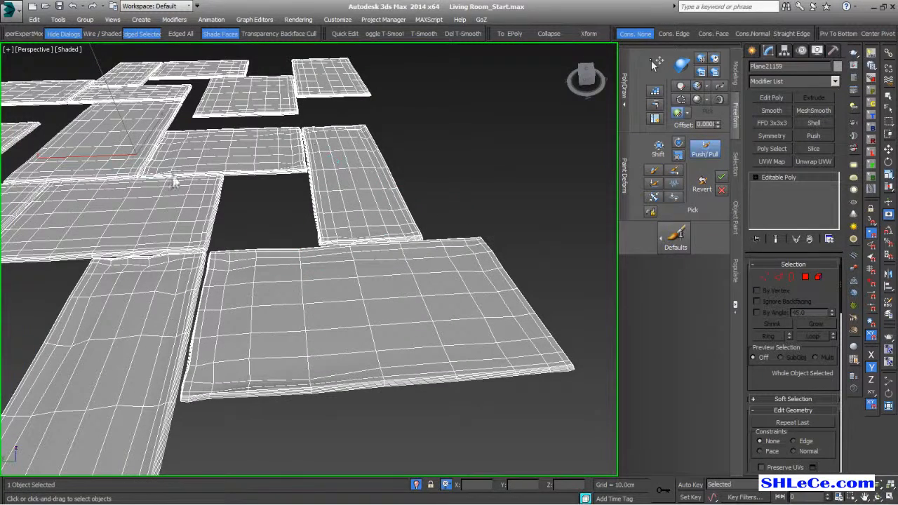
middle_drag(308, 218, 381, 176)
alt+middle_drag(339, 302, 308, 219)
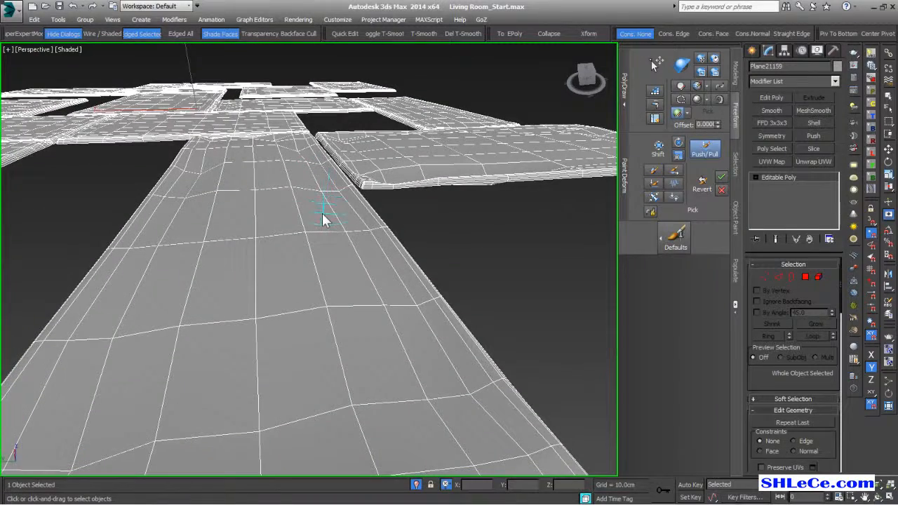
alt+middle_drag(318, 218, 335, 289)
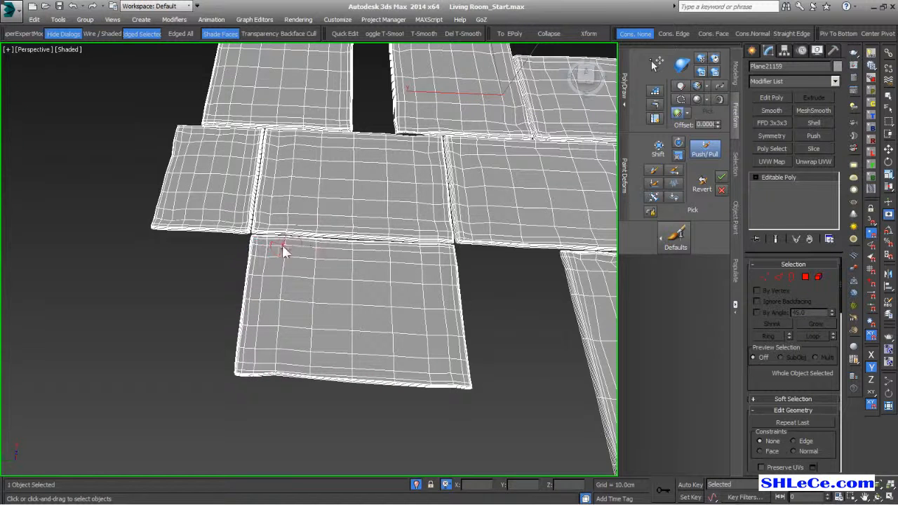
alt+middle_drag(430, 258, 489, 323)
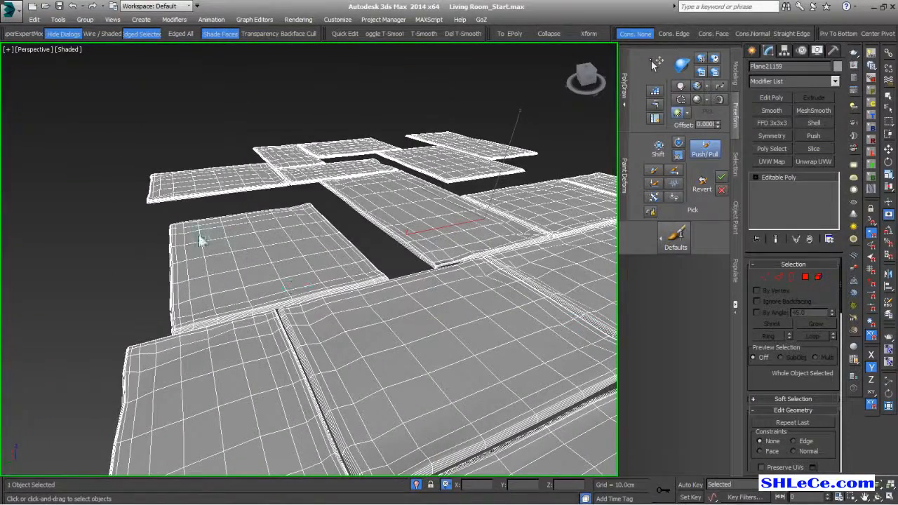
alt+middle_drag(176, 255, 431, 291)
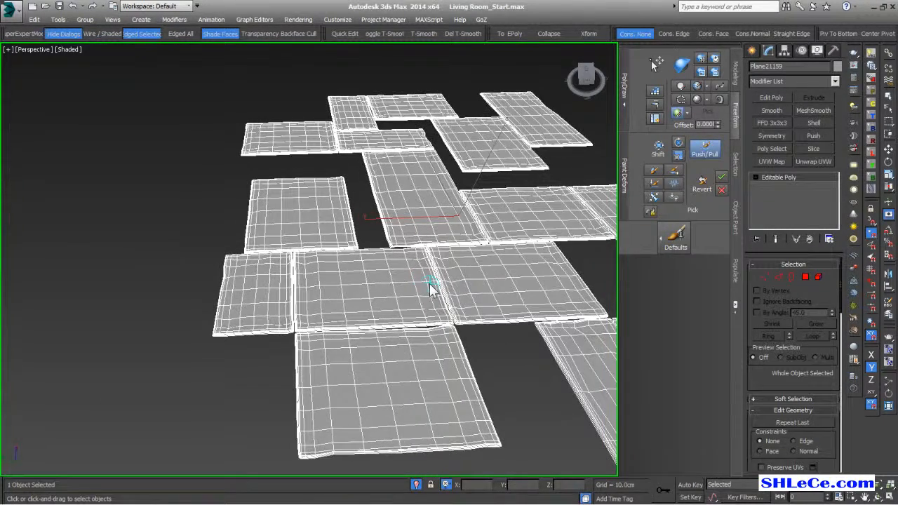
key(alt+q)
alt+middle_drag(430, 290, 368, 253)
key(w)
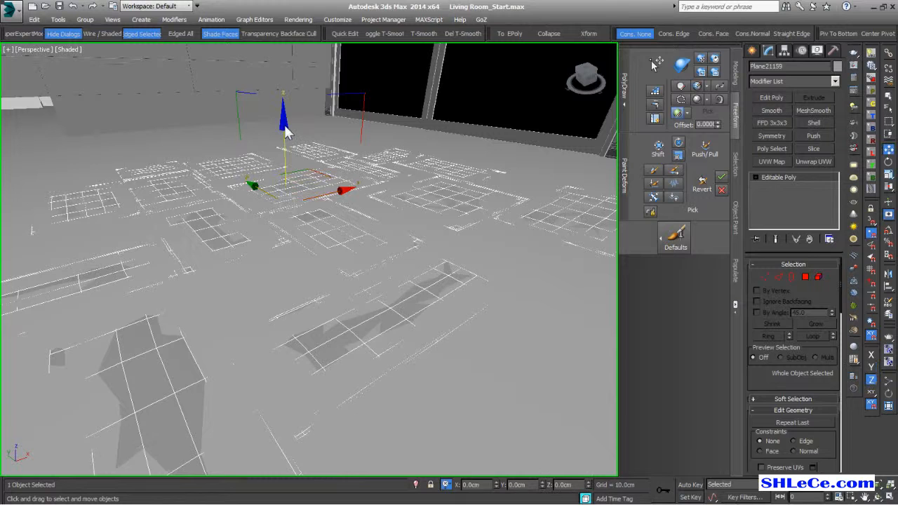
- Select Plane21159 and lift it about 1.6cm along Z above the room floor
click(284, 127)
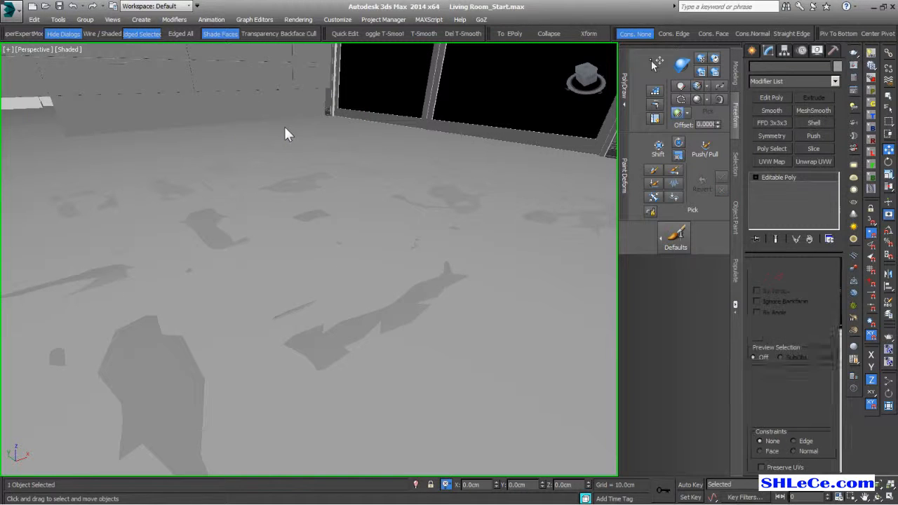
click(284, 127)
drag(284, 139, 284, 137)
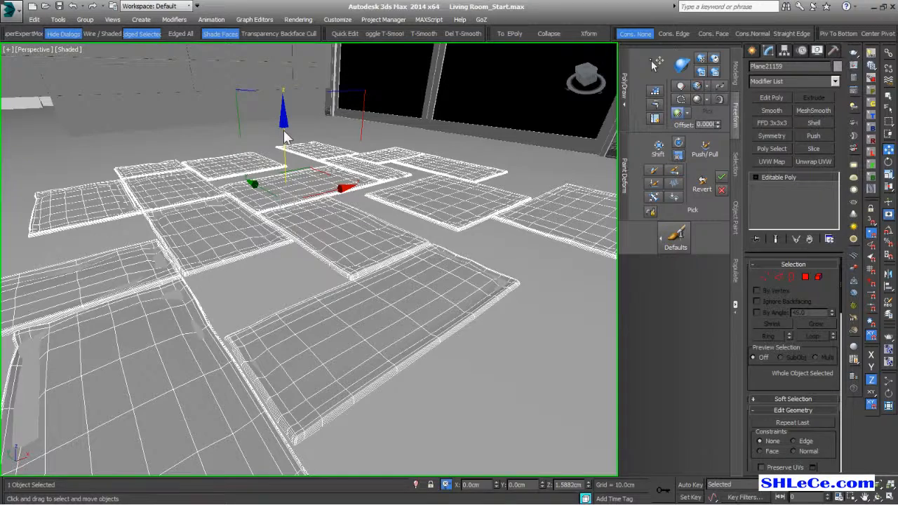
alt+middle_drag(460, 265, 315, 286)
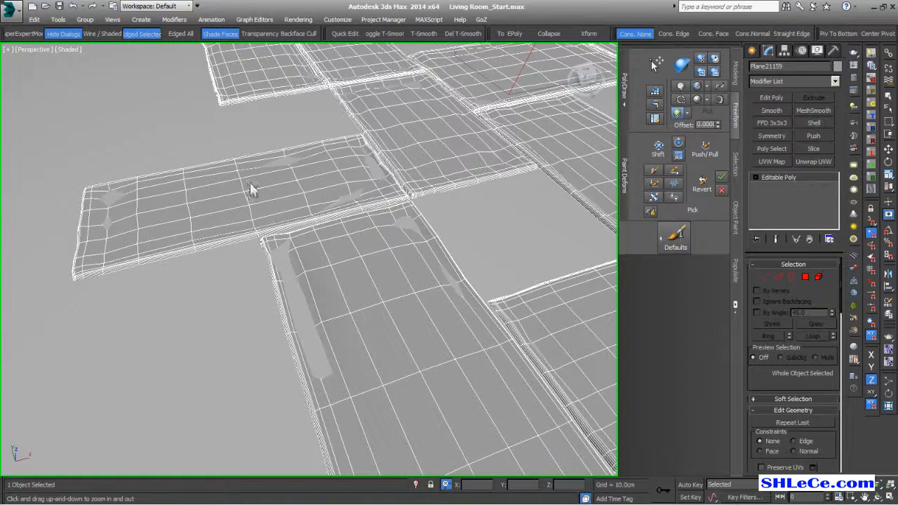
- With Push/Pull, smooth the dark dents along the tile's left edge
click(705, 153)
mouse_move(324, 379)
mouse_down()
mouse_move(316, 335)
mouse_move(324, 368)
mouse_up()
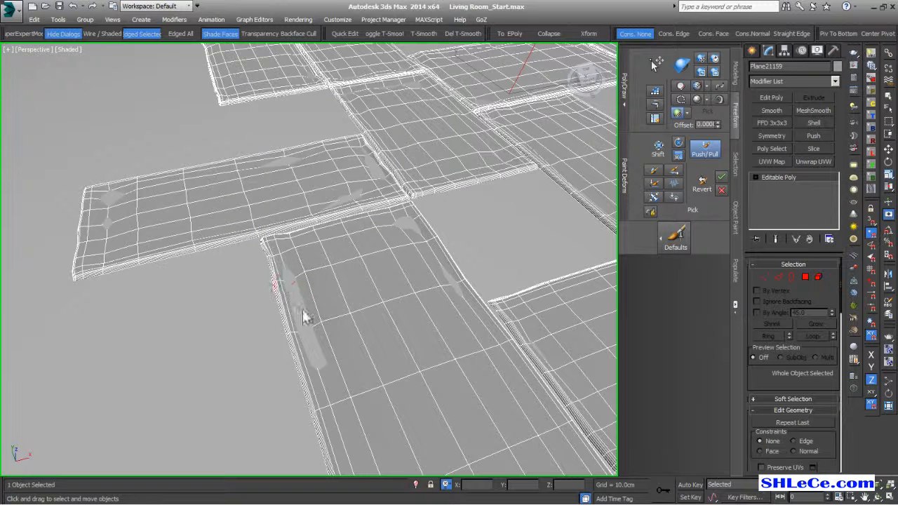
mouse_move(306, 323)
mouse_down()
mouse_move(317, 367)
mouse_move(307, 313)
mouse_up()
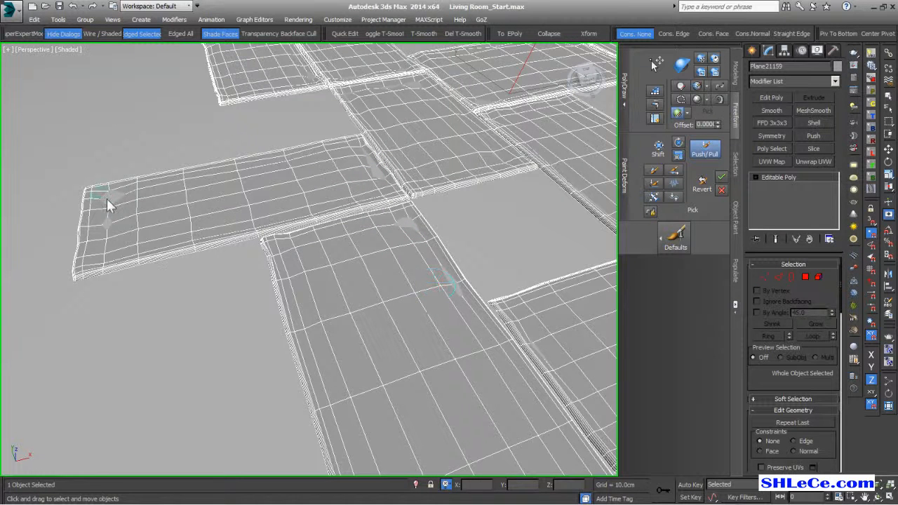
alt+middle_drag(436, 229, 411, 304)
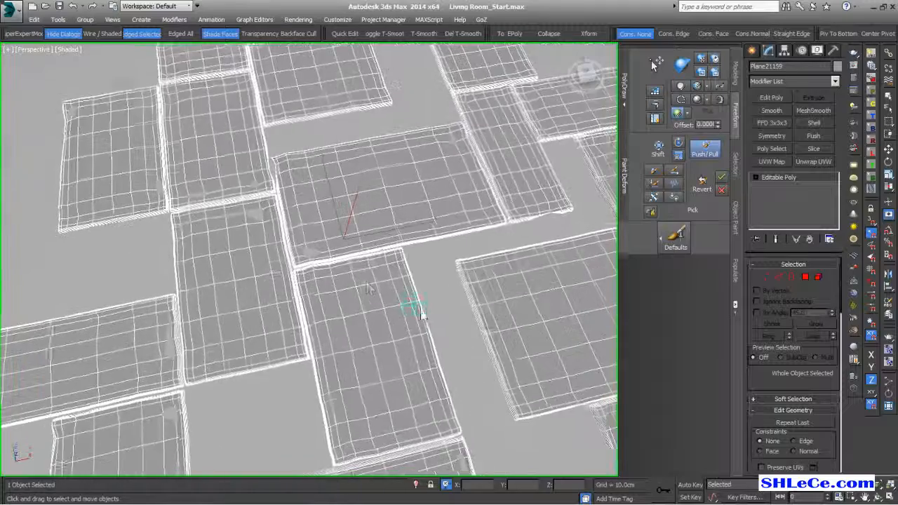
middle_drag(322, 253, 342, 307)
scroll(323, 281, up, 5)
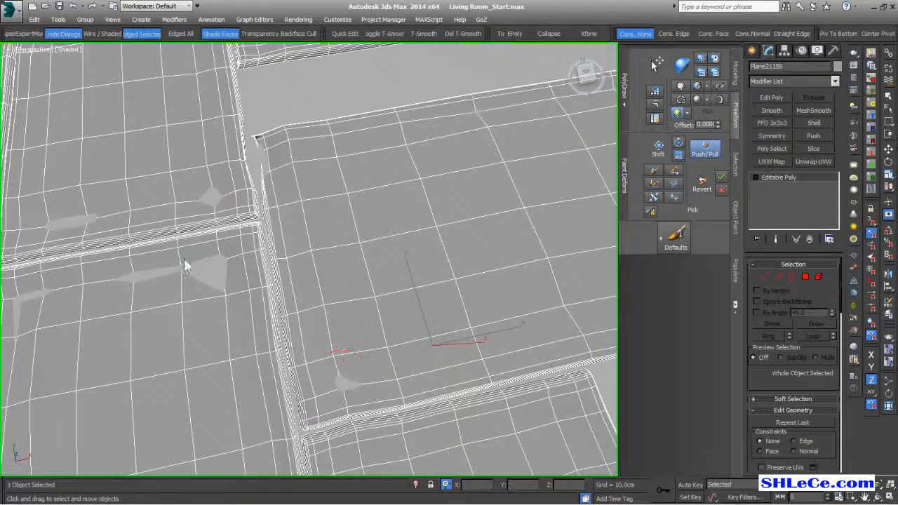
- Brush over the light patches on the planks to even out their surfaces
drag(213, 277, 118, 293)
mouse_move(118, 294)
middle_down()
mouse_move(374, 366)
mouse_move(385, 335)
middle_up()
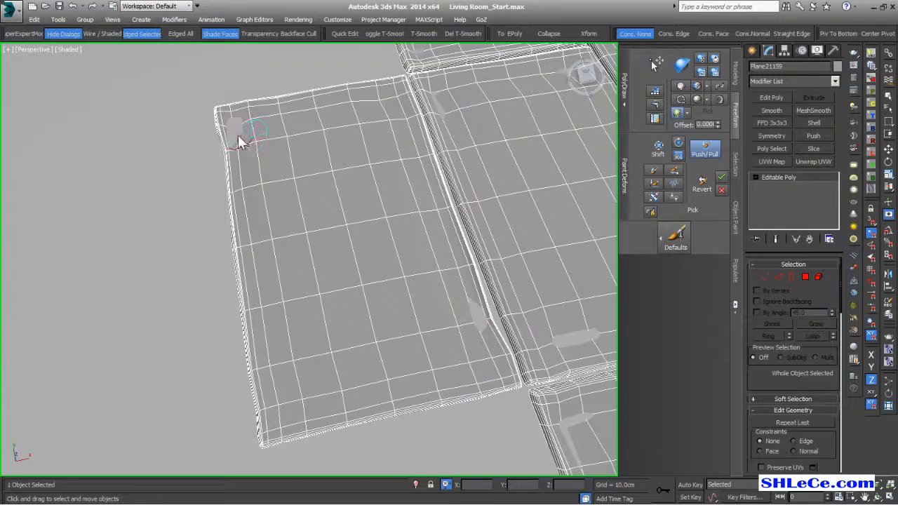
scroll(433, 213, down, 12)
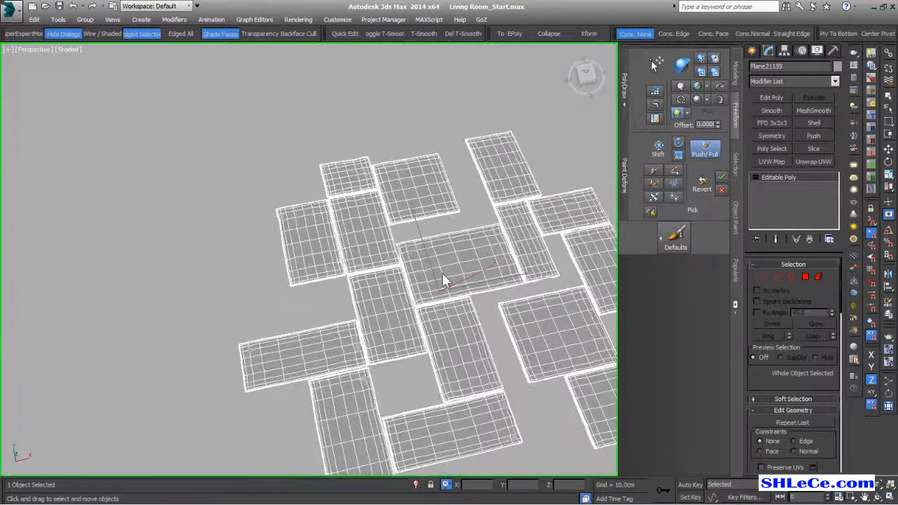
scroll(391, 226, up, 5)
alt+middle_drag(429, 242, 422, 208)
middle_drag(422, 208, 423, 242)
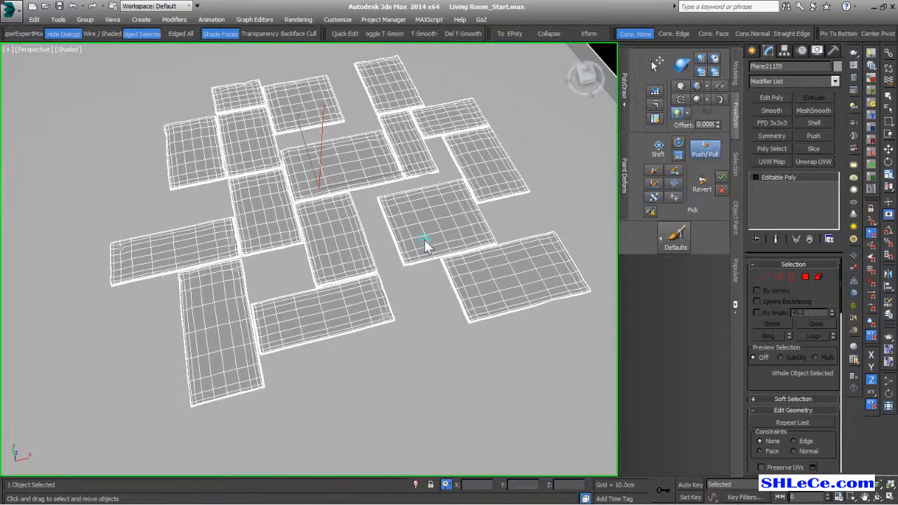
middle_drag(367, 280, 364, 270)
scroll(360, 245, up, 4)
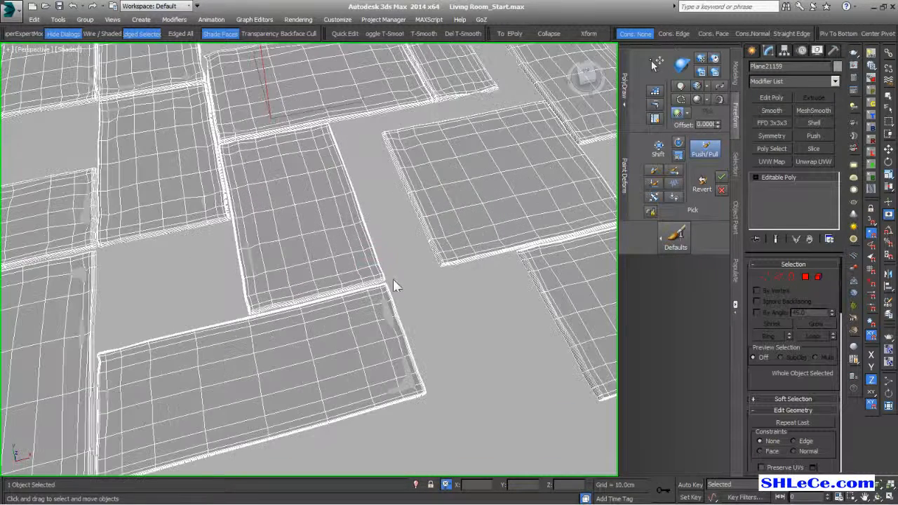
- Draw a new line, Line397, across the gap between tiles
key(w)
click(753, 50)
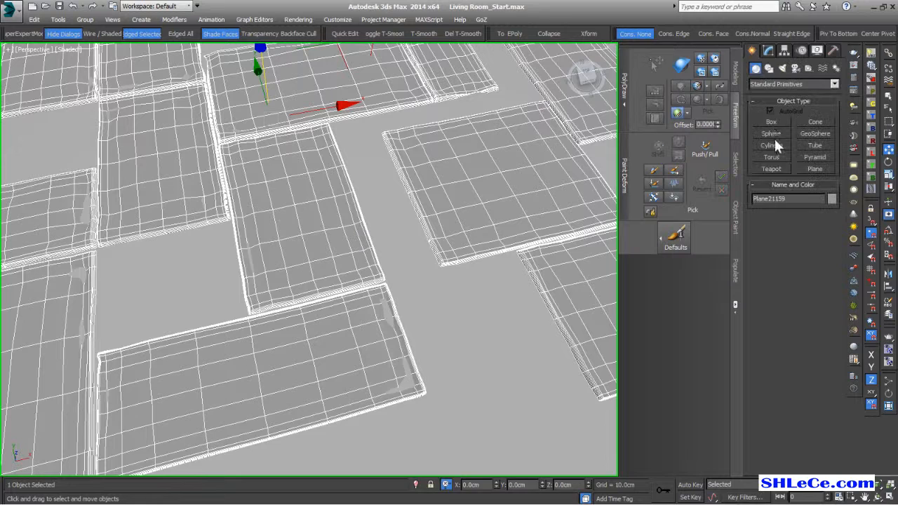
click(769, 69)
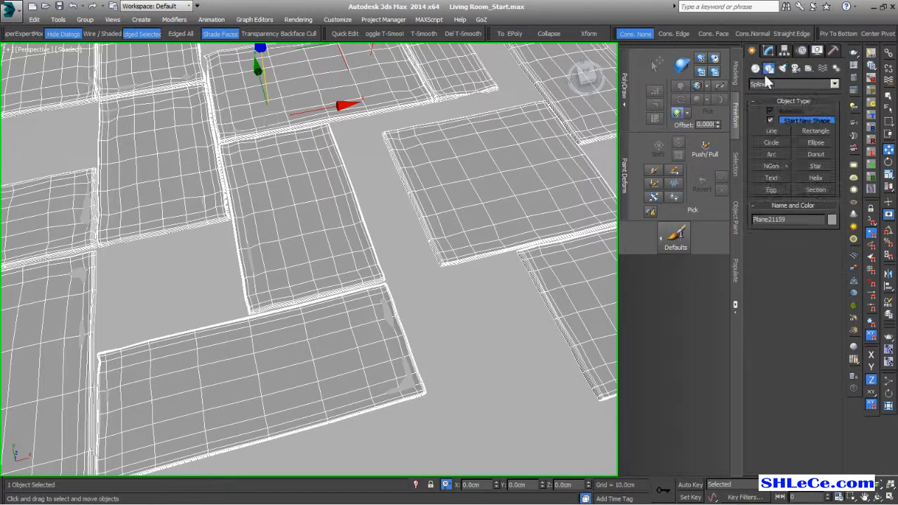
click(762, 130)
scroll(468, 304, up, 8)
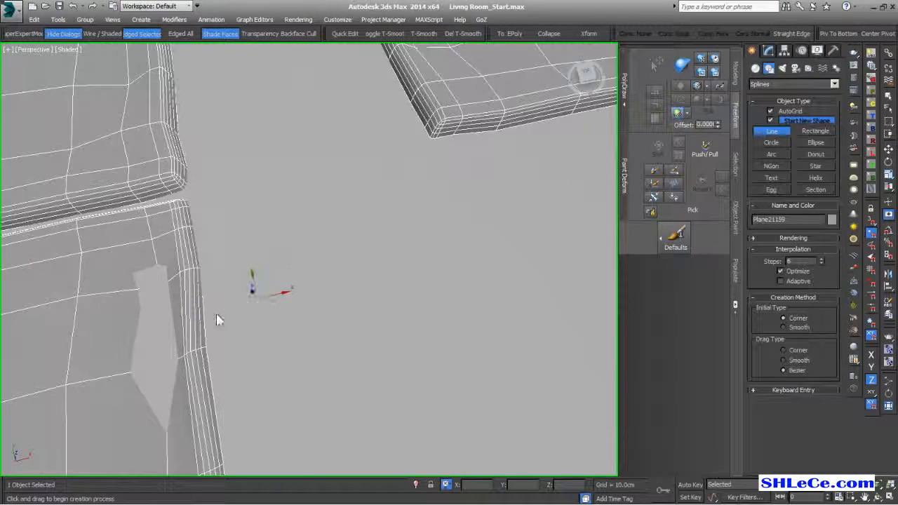
mouse_move(296, 338)
alt+middle_down()
mouse_move(307, 357)
mouse_move(312, 342)
alt+middle_up()
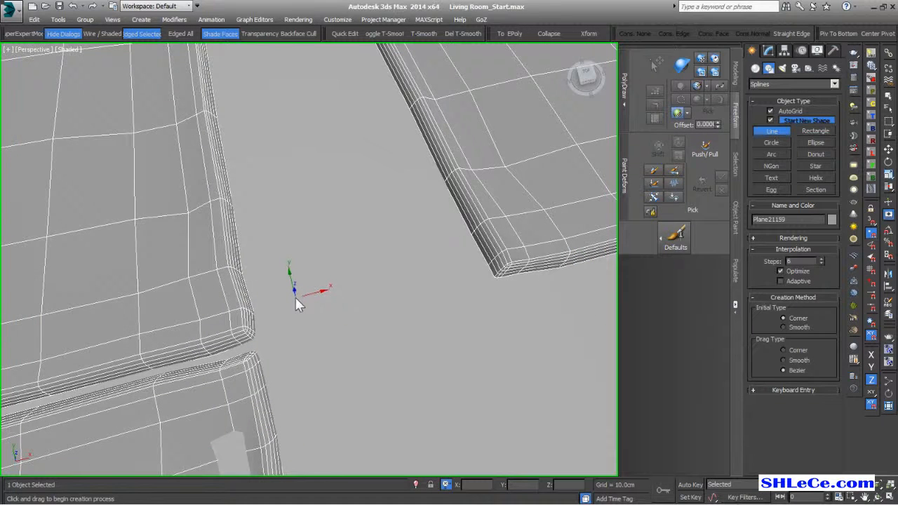
click(296, 291)
right_click(337, 400)
alt+middle_drag(349, 401, 381, 331)
right_click(381, 330)
- Switch Line397 to Segment sub-object level and select its segment
click(767, 52)
click(794, 303)
drag(246, 313, 369, 372)
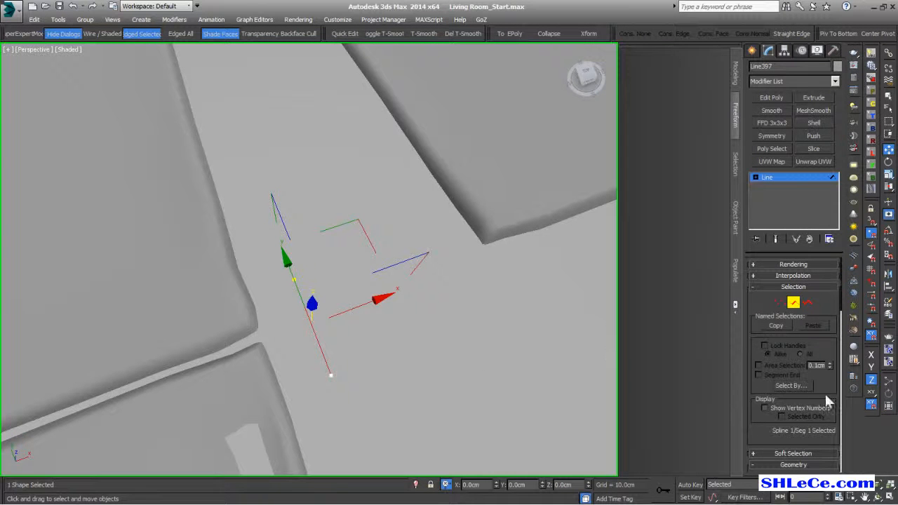
scroll(821, 397, down, 10)
scroll(814, 402, down, 5)
alt+middle_drag(330, 366, 337, 313)
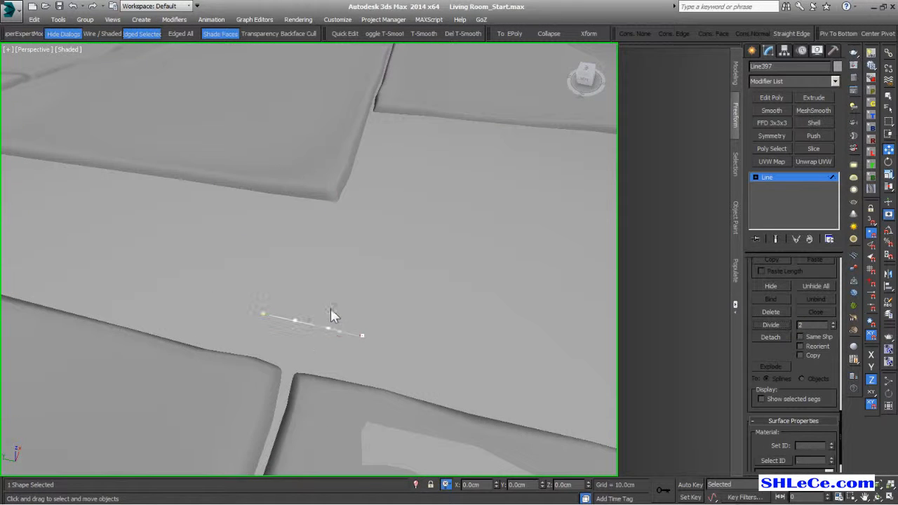
- At vertex level, scale the two middle vertices apart and lower the end vertices
key(1)
drag(287, 296, 341, 342)
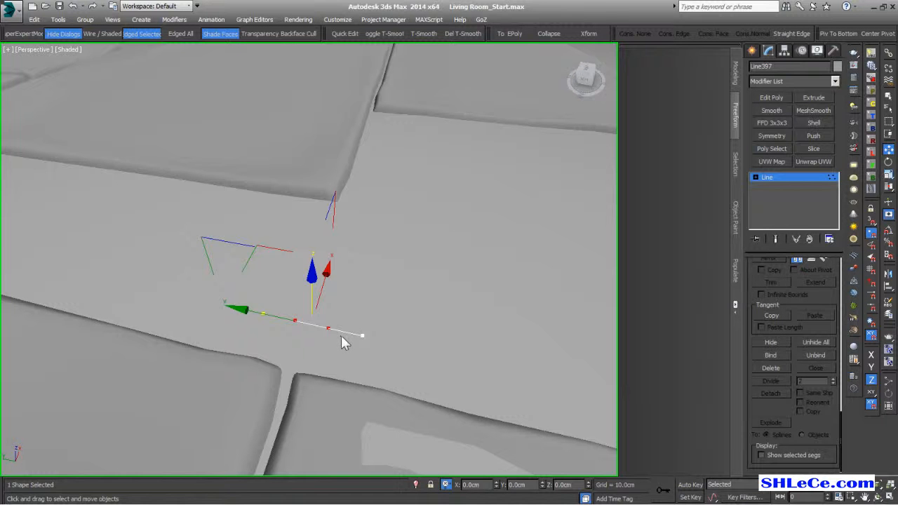
key(r)
drag(397, 345, 438, 348)
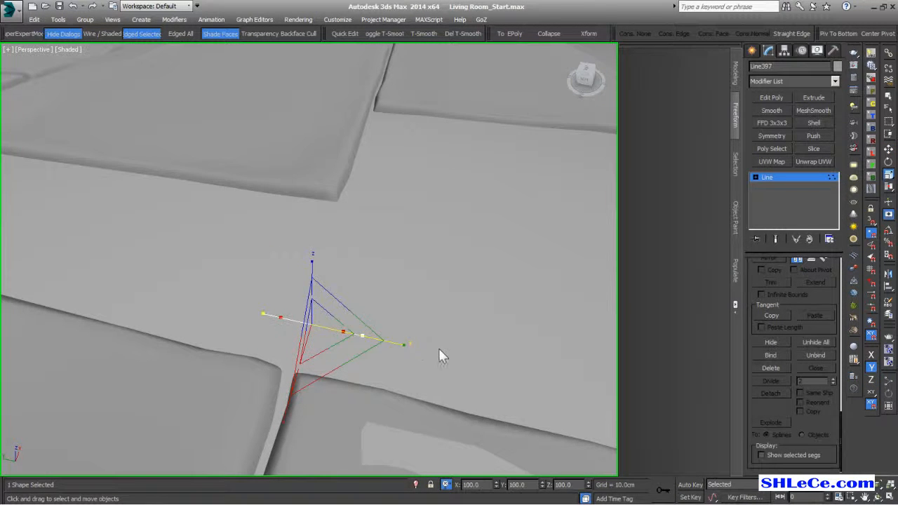
click(437, 348)
drag(351, 384, 351, 385)
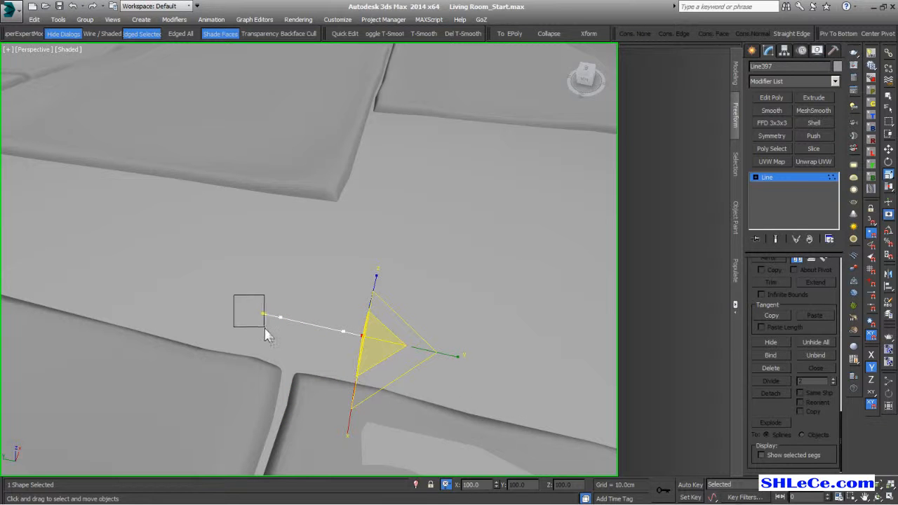
ctrl+drag(265, 333, 267, 336)
key(w)
drag(313, 294, 314, 306)
alt+middle_drag(311, 312, 319, 341)
- Isolate the line, pull the lower vertices inward, smooth the top vertices, and raise the ends
key(alt+q)
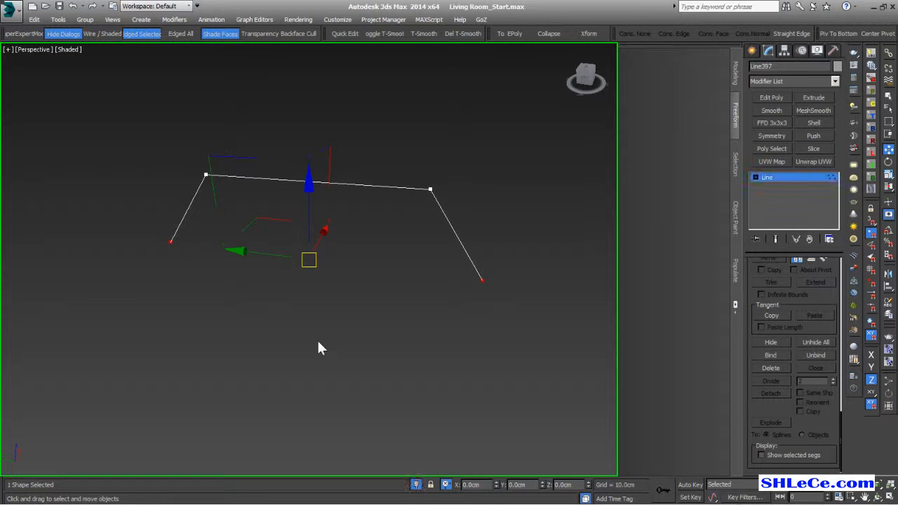
key(r)
drag(403, 264, 393, 264)
drag(459, 158, 62, 215)
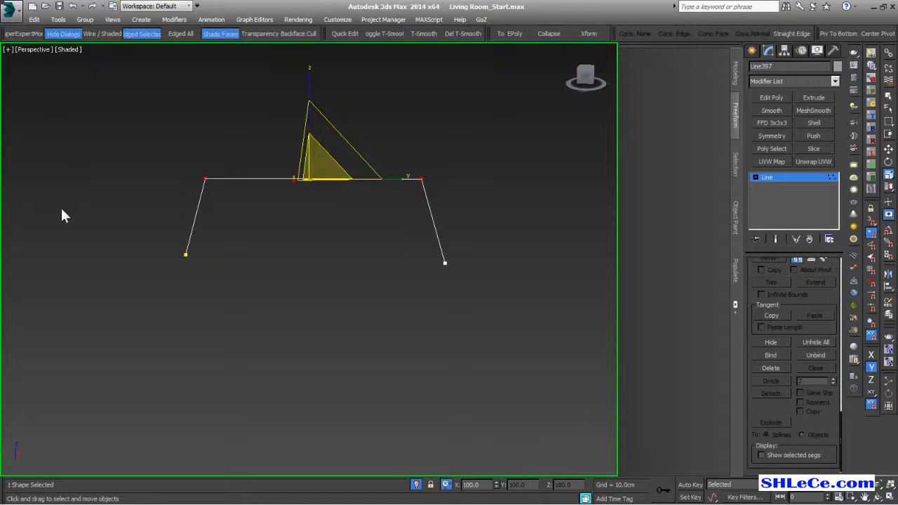
click(105, 132)
middle_drag(266, 235, 263, 252)
alt+middle_drag(329, 289, 308, 294)
click(429, 330)
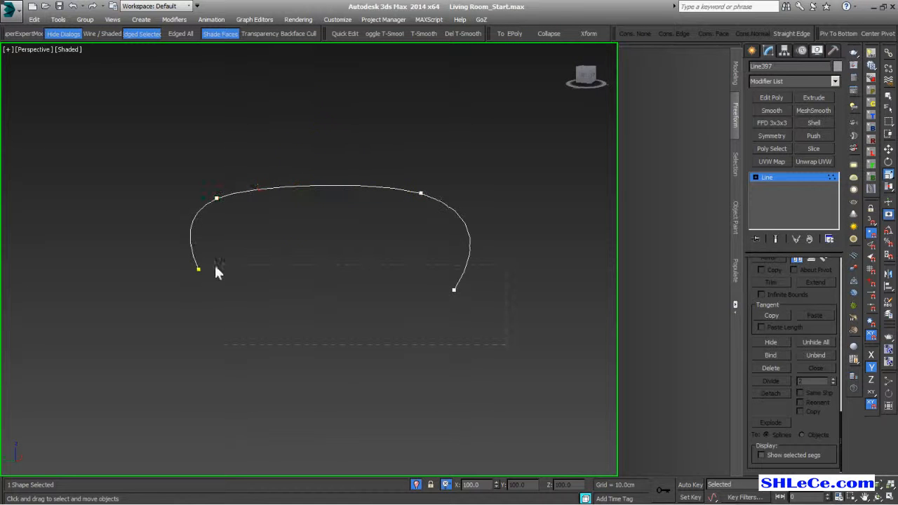
drag(181, 271, 181, 267)
key(w)
drag(304, 217, 306, 197)
alt+middle_drag(319, 255, 261, 283)
click(421, 181)
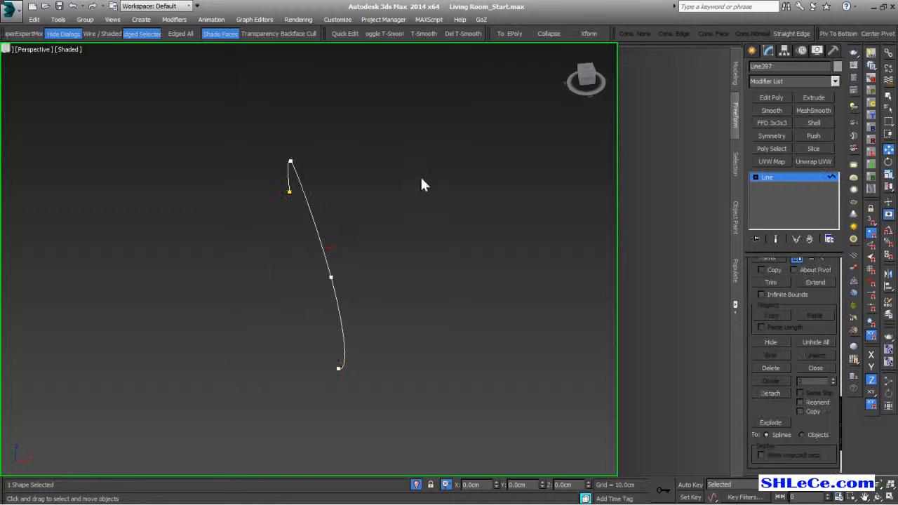
- At Spline level, Shift-drag the curved spline along X to copy it beside the original
click(755, 177)
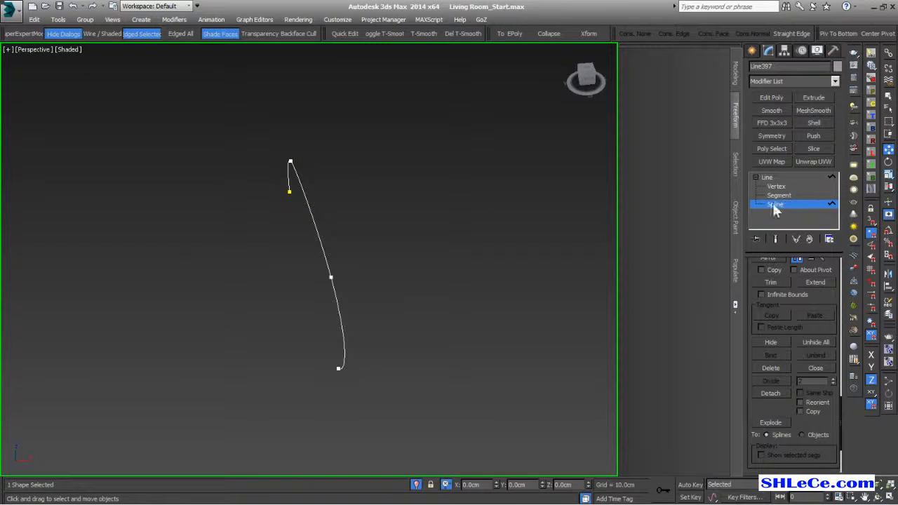
click(333, 278)
alt+middle_drag(334, 279, 229, 303)
shift+drag(250, 250, 269, 247)
alt+middle_drag(269, 247, 247, 290)
click(799, 204)
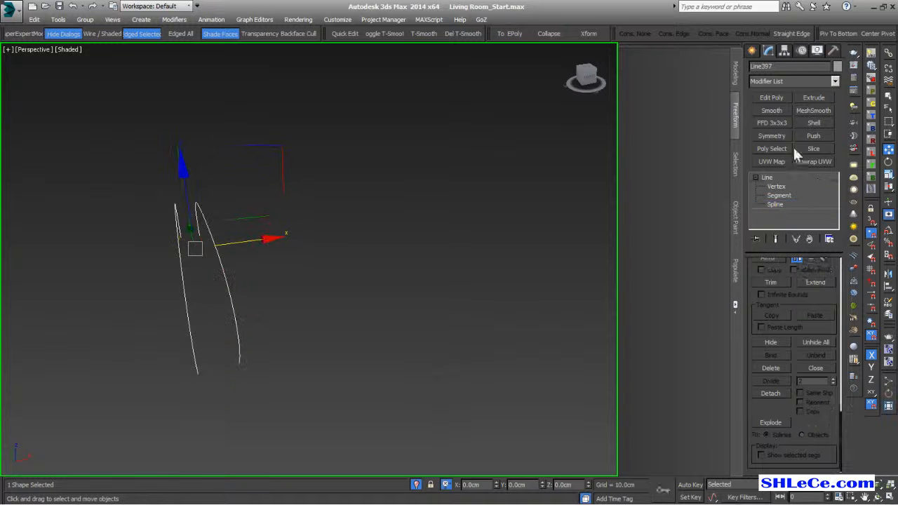
click(781, 82)
- Add CrossSection and Surface modifiers, with Threshold 0 and Patch Steps 7
scroll(794, 140, down, 7)
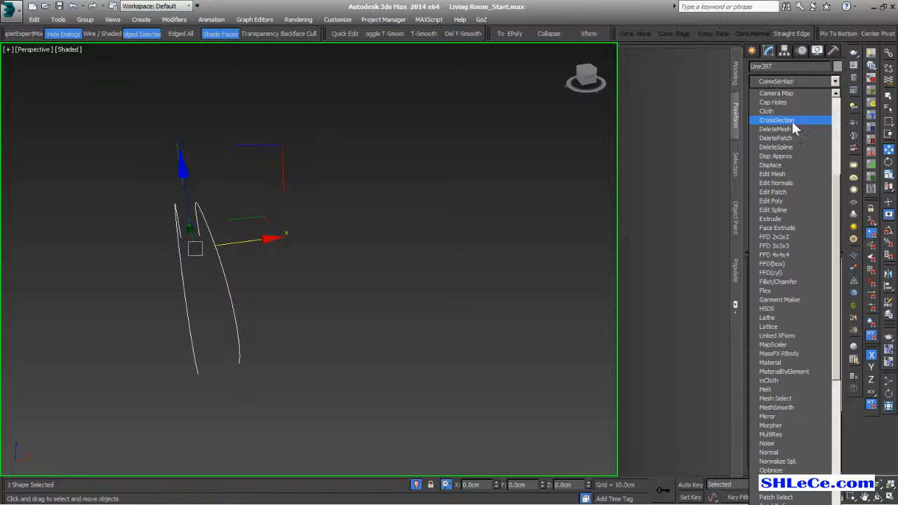
click(792, 121)
click(808, 80)
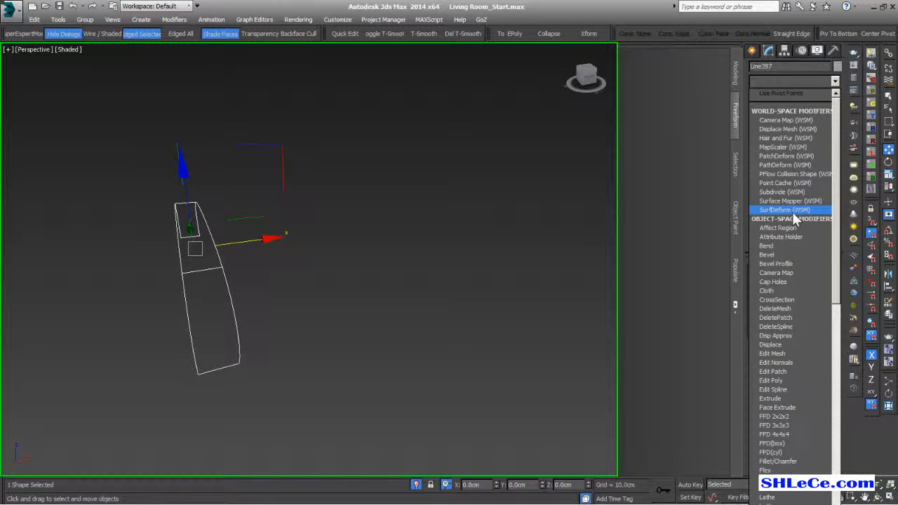
scroll(797, 211, down, 15)
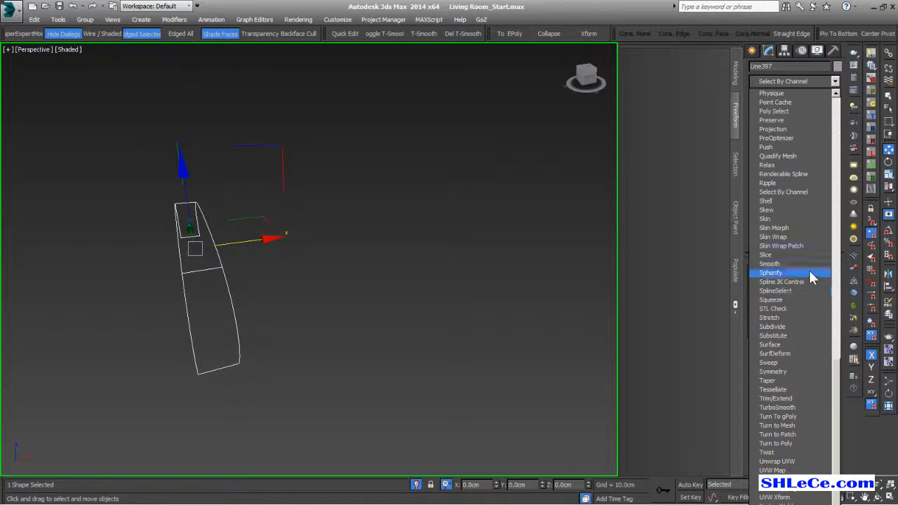
click(805, 343)
middle_drag(339, 315, 417, 333)
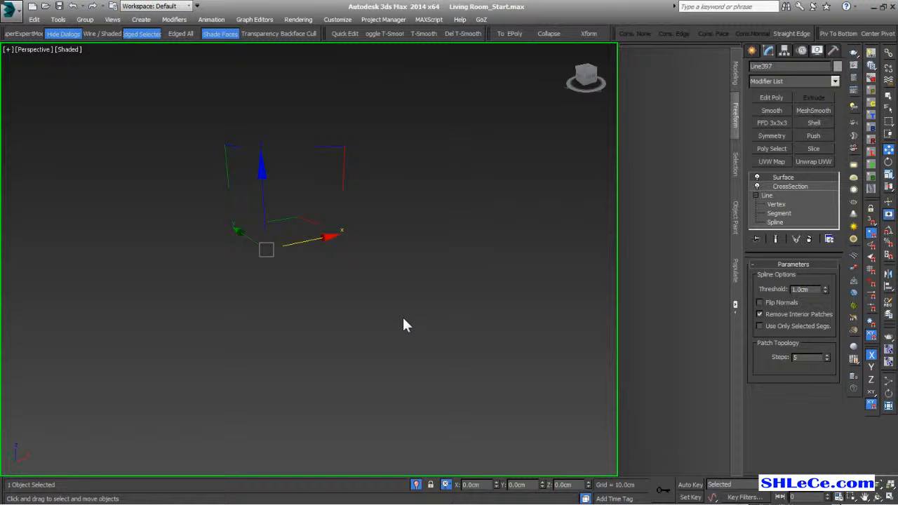
right_click(825, 292)
alt+middle_drag(234, 302, 267, 300)
alt+middle_drag(504, 293, 496, 304)
drag(828, 358, 826, 353)
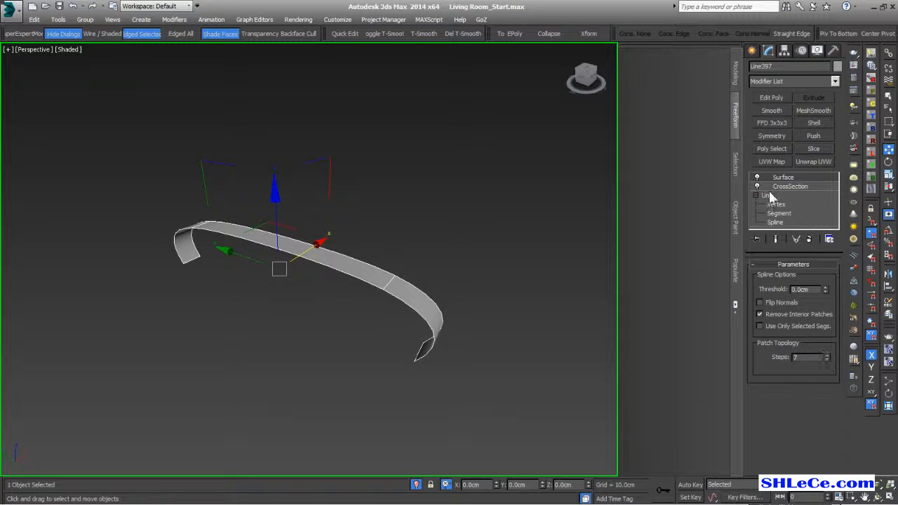
- Add Edit Poly and a Shell with 0.2cm Outer Amount to the ribbon
click(779, 97)
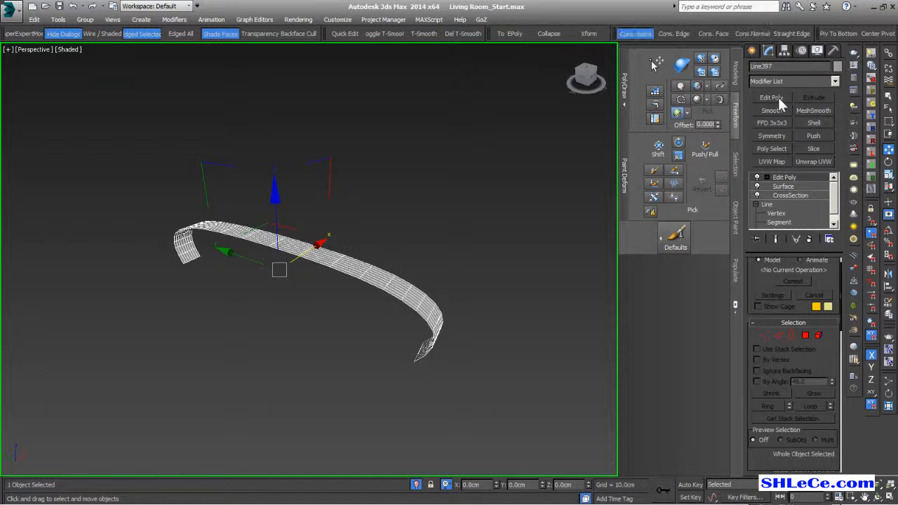
click(815, 123)
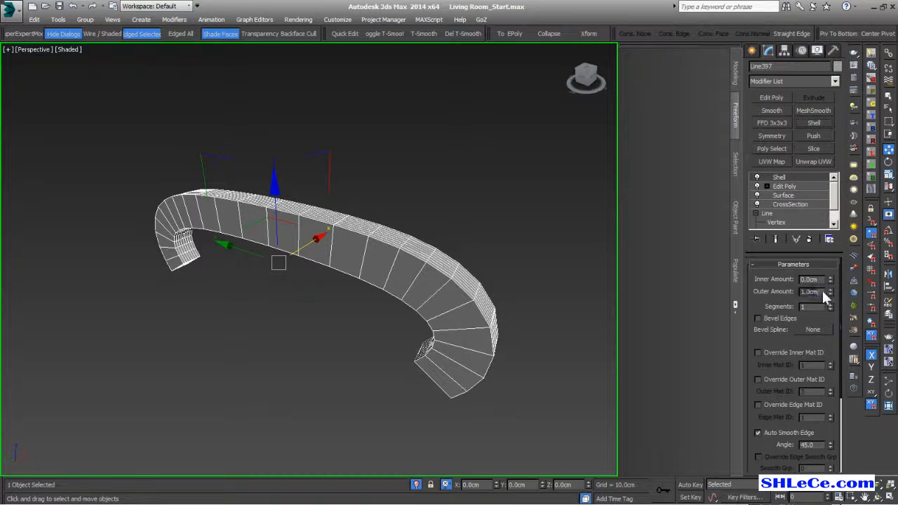
text(0.2)
key(Return)
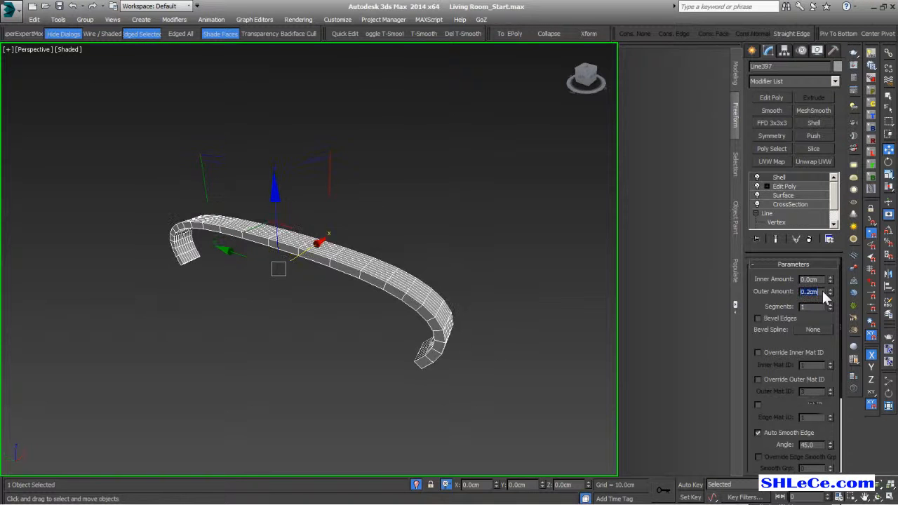
alt+middle_drag(372, 227, 335, 262)
- Shift-rotate the strip about Z to create a rotated Instance clone, Line398
key(e)
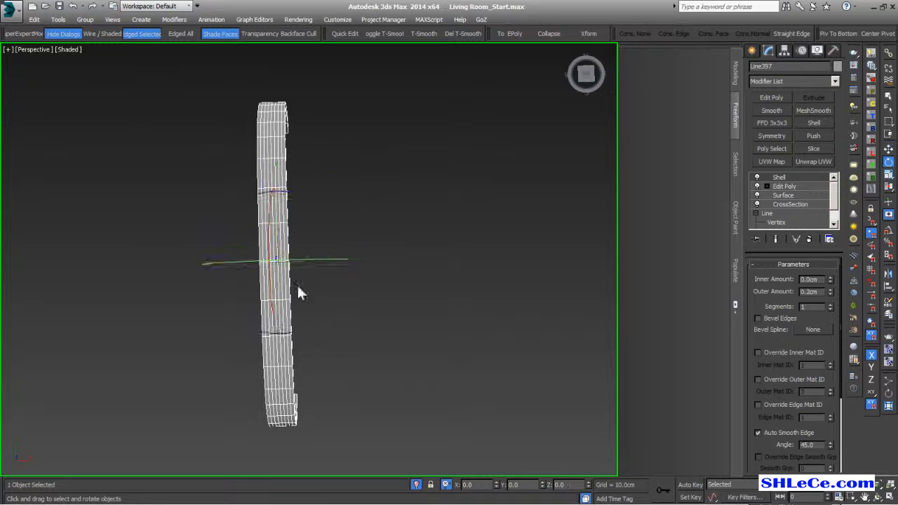
mouse_move(311, 326)
shift+mouse_down()
mouse_move(458, 247)
mouse_move(602, 93)
mouse_move(820, 436)
mouse_move(808, 485)
shift+mouse_up()
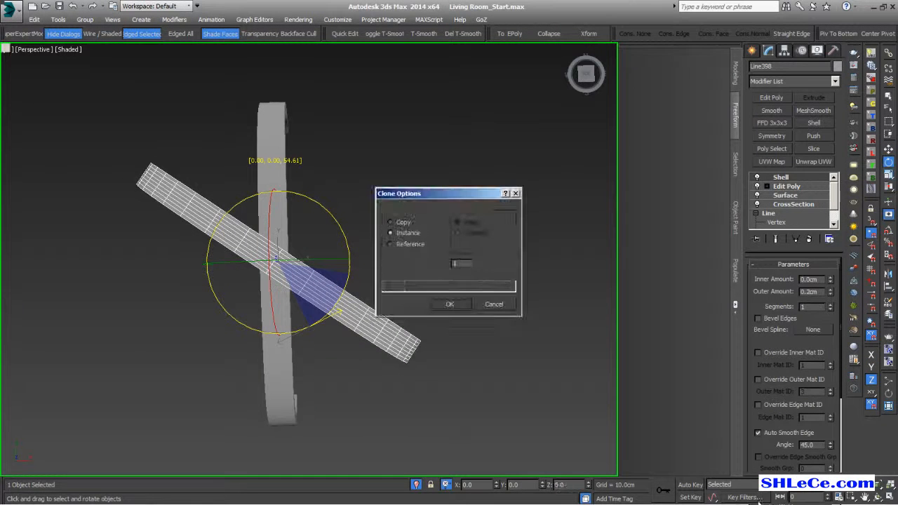
click(468, 302)
mouse_move(412, 307)
alt+middle_down()
mouse_move(429, 261)
mouse_move(387, 263)
alt+middle_up()
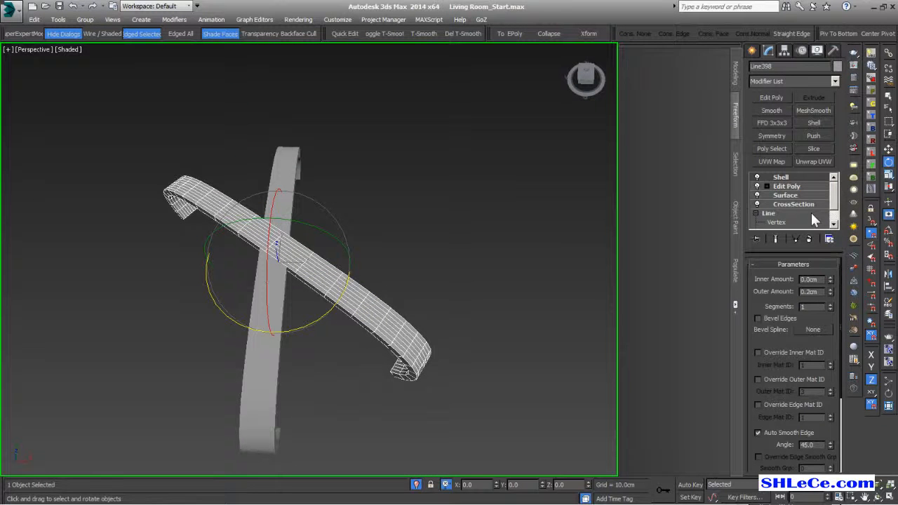
drag(833, 210, 835, 225)
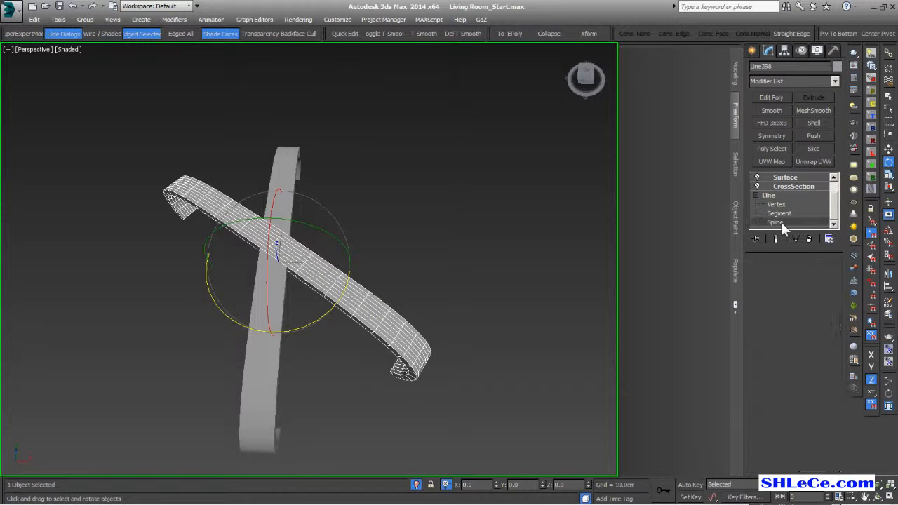
- At Spline level, move the clone's spline along X and Y to centre the crossing
click(775, 222)
key(w)
drag(297, 222, 303, 212)
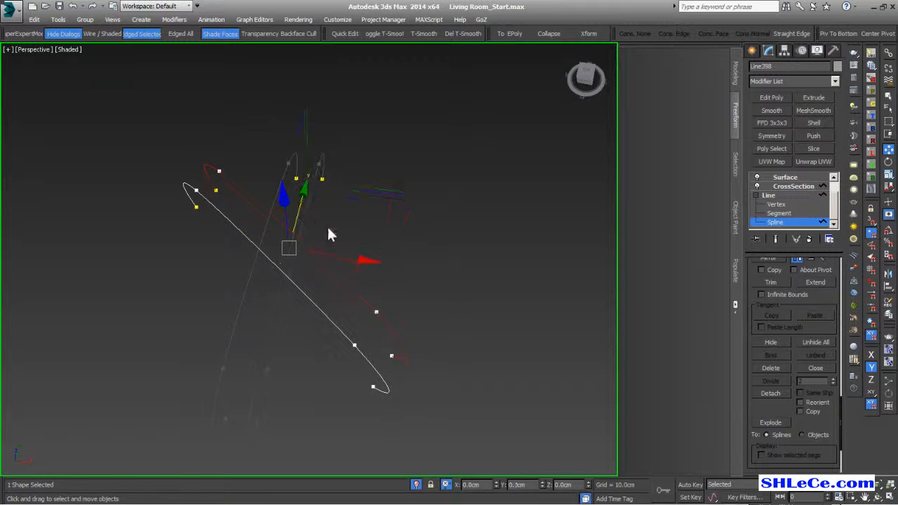
drag(355, 258, 362, 260)
drag(302, 214, 325, 205)
click(776, 239)
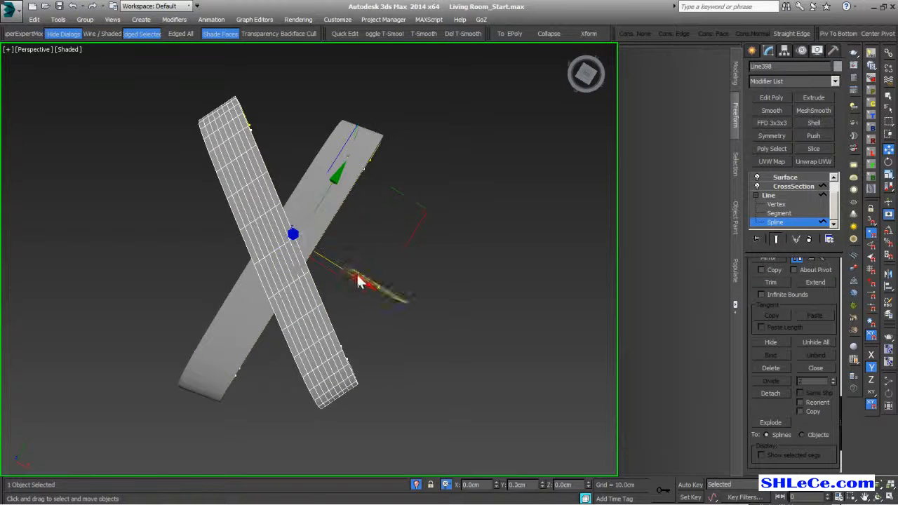
drag(350, 278, 365, 283)
alt+middle_drag(336, 343, 431, 321)
alt+right_click(431, 318)
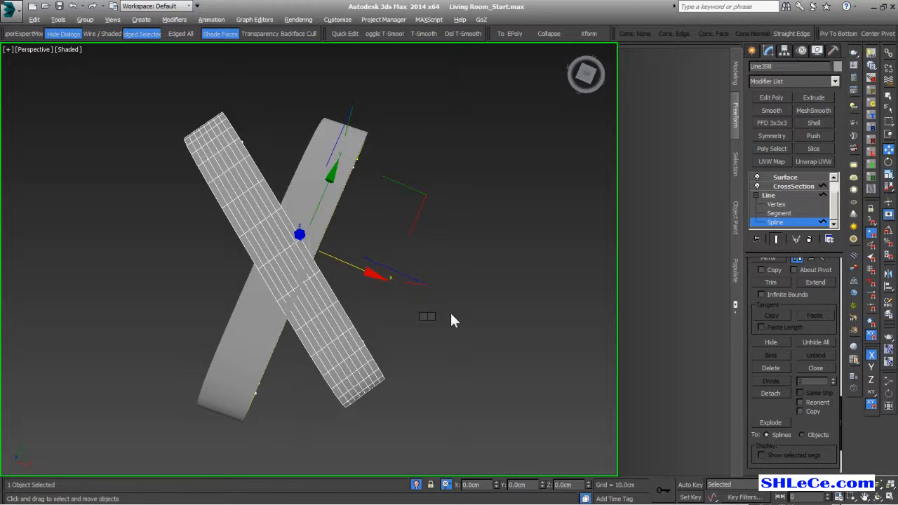
click(451, 311)
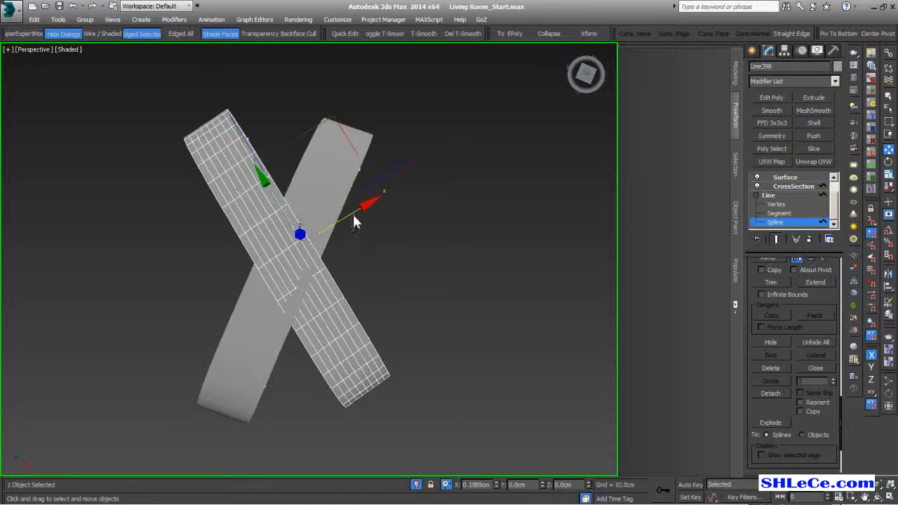
alt+middle_drag(361, 216, 408, 314)
click(776, 223)
- Lift and nudge the clone strip, rotate it about 5 degrees, and select both strips
drag(317, 233, 310, 223)
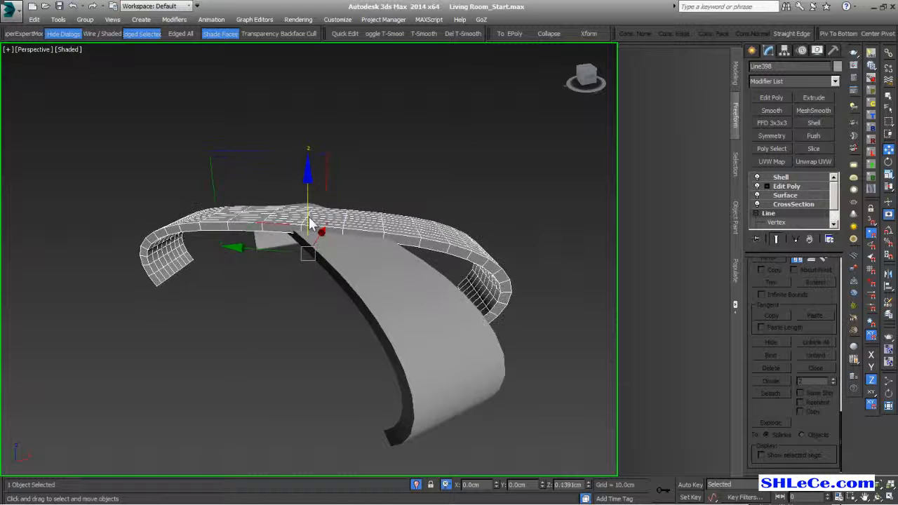
alt+middle_drag(372, 322, 344, 325)
drag(372, 228, 370, 233)
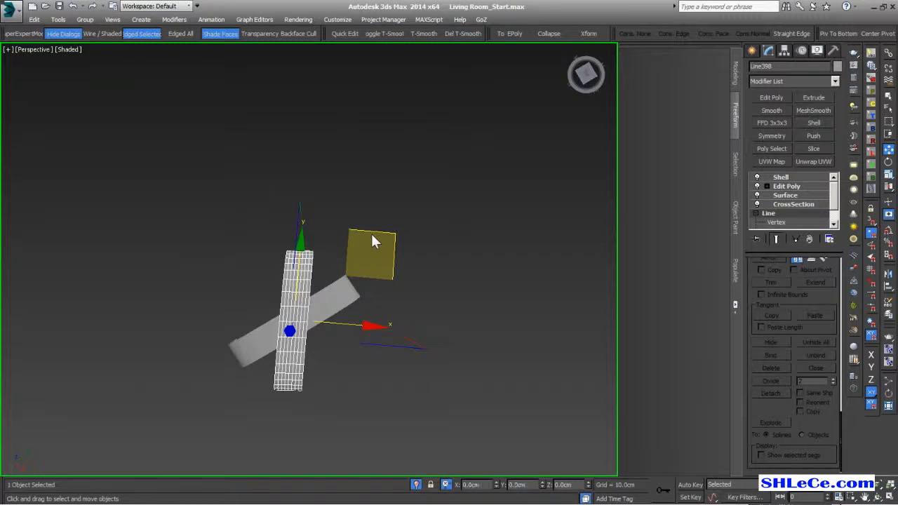
key(e)
drag(361, 294, 294, 234)
click(428, 266)
scroll(427, 267, down, 4)
alt+middle_drag(425, 270, 430, 231)
drag(432, 237, 256, 353)
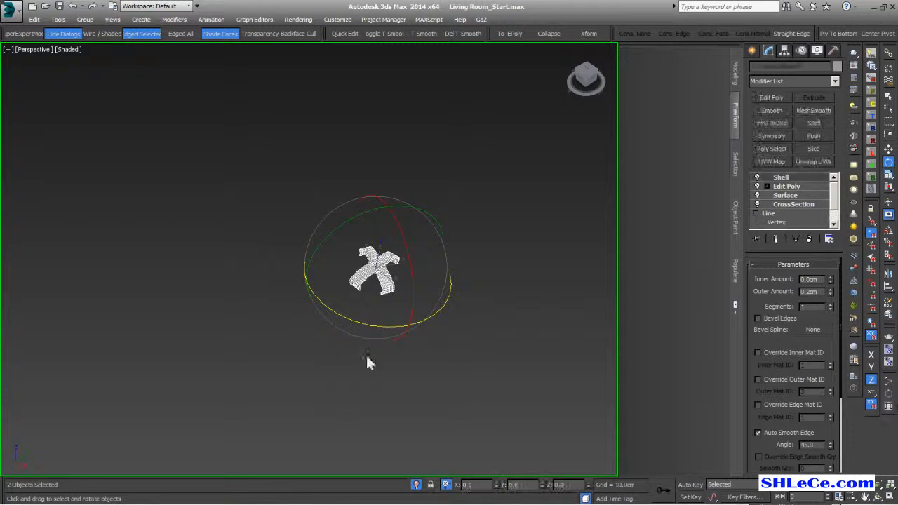
- Group the two crossed strips as Group37103 and flatten the group slightly along Z
click(85, 19)
click(90, 30)
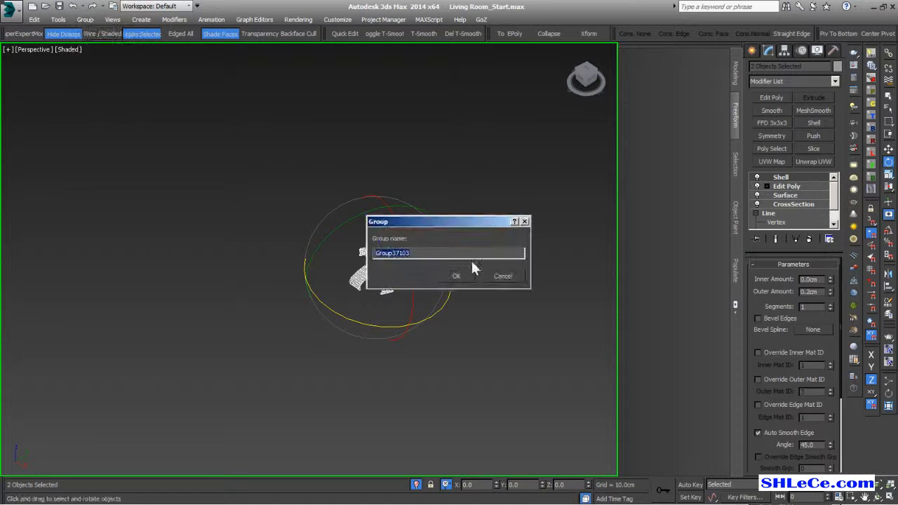
click(456, 276)
alt+middle_drag(453, 273, 416, 255)
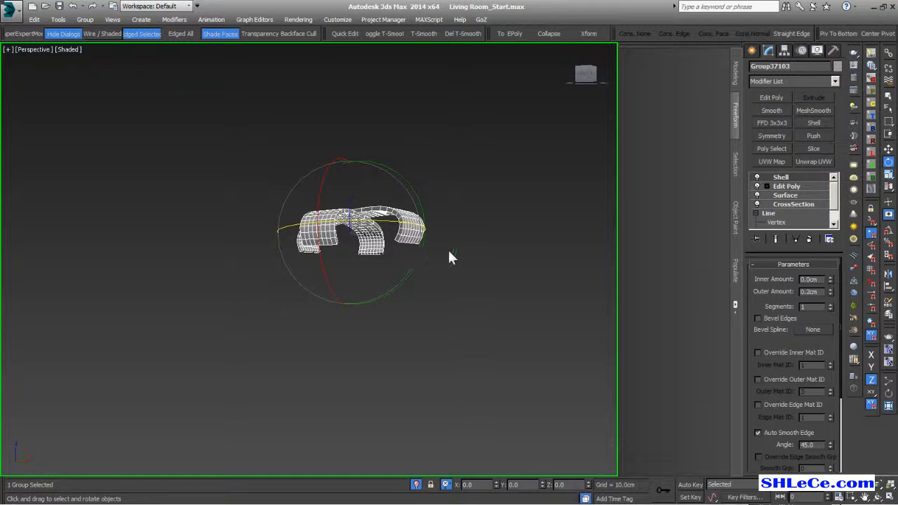
key(r)
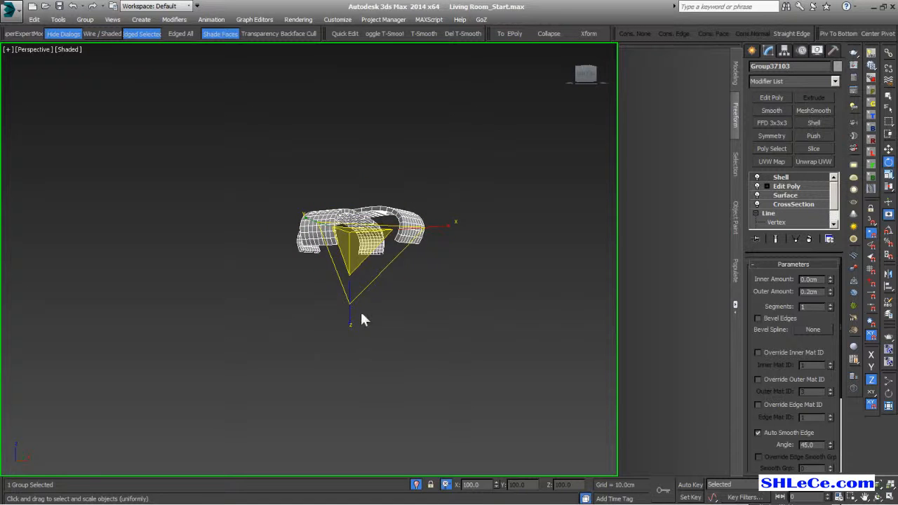
drag(349, 318, 351, 307)
- Exit isolation to bring back the living room and view the floor from near the top
alt+middle_drag(353, 346, 407, 467)
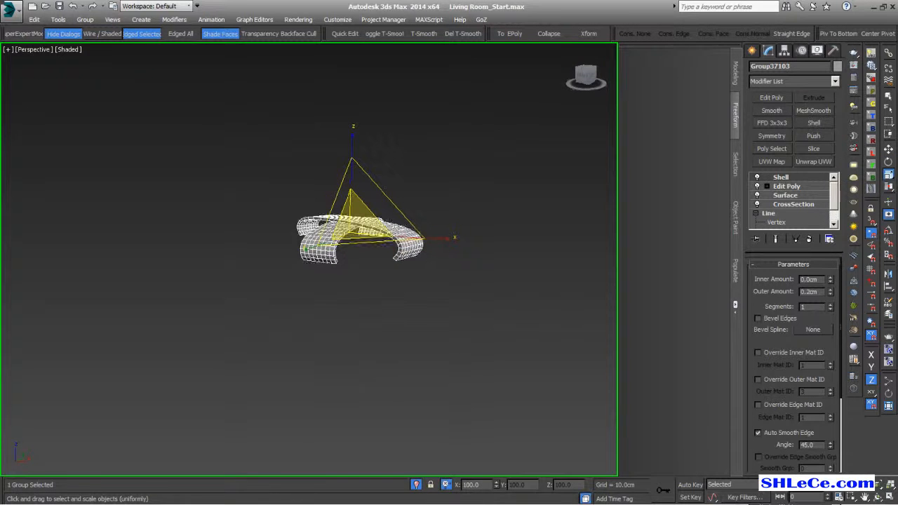
click(416, 485)
alt+middle_drag(387, 358, 287, 359)
scroll(299, 364, down, 5)
scroll(287, 359, up, 5)
scroll(308, 359, down, 2)
alt+middle_drag(363, 339, 374, 327)
- Move the connector group onto a tile corner above the floor and rotate it to match the tile edges
key(w)
drag(443, 198, 315, 217)
alt+middle_drag(274, 321, 288, 252)
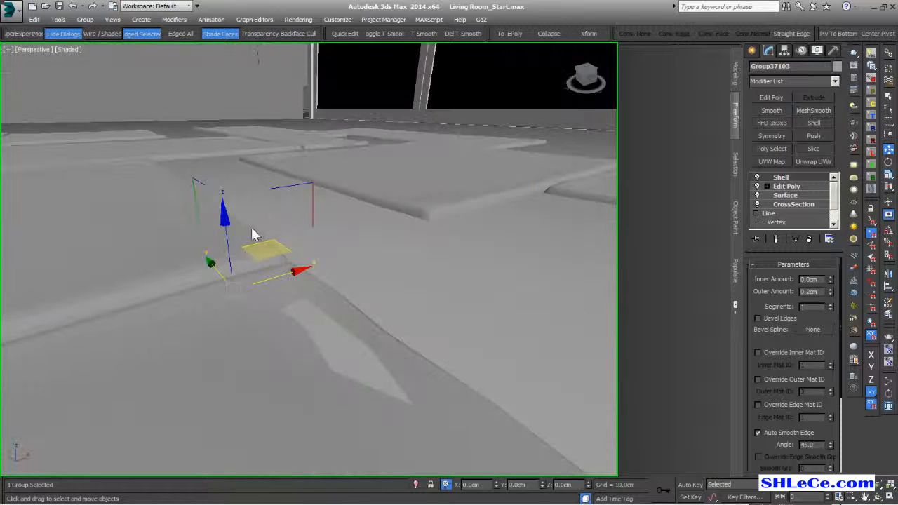
mouse_move(227, 228)
mouse_down()
mouse_move(224, 199)
mouse_move(225, 214)
mouse_up()
alt+middle_drag(218, 237, 218, 305)
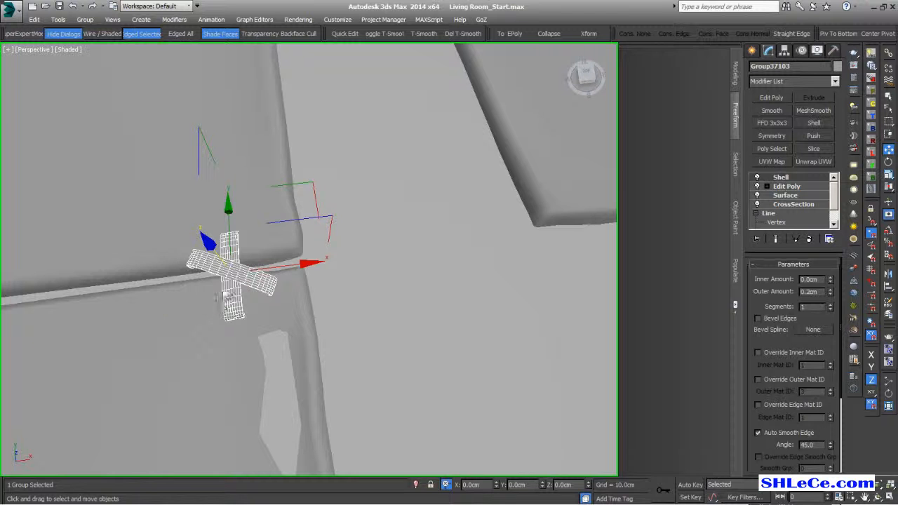
key(e)
drag(220, 357, 24, 345)
- Shift-copy the connector to two more tile corners, turning the second copy slightly
key(w)
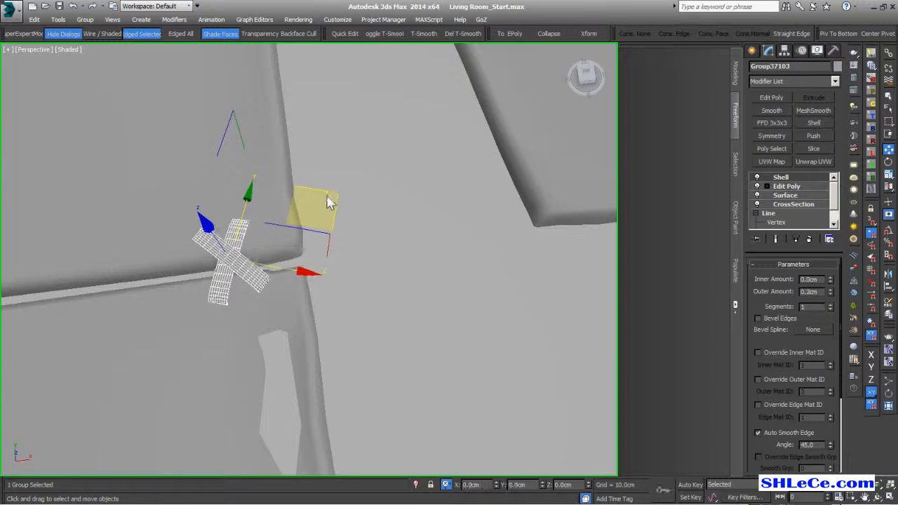
scroll(302, 273, down, 5)
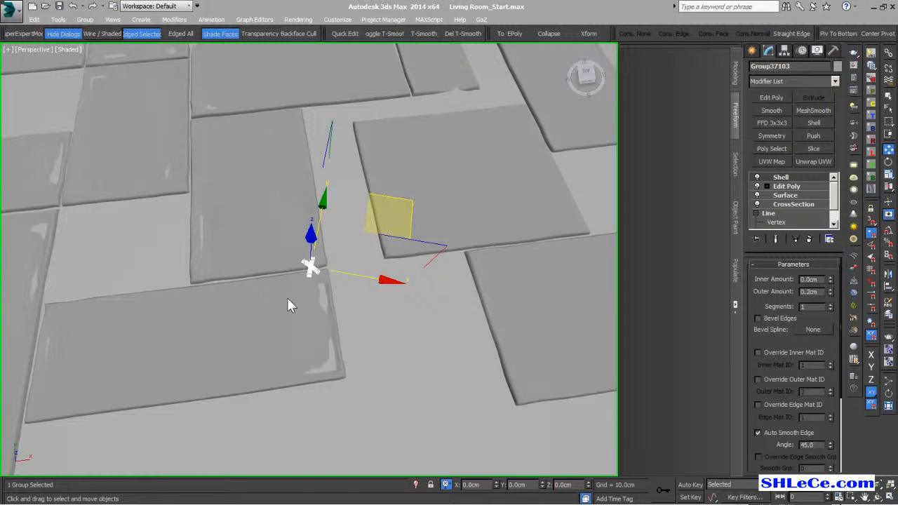
middle_drag(287, 288, 328, 324)
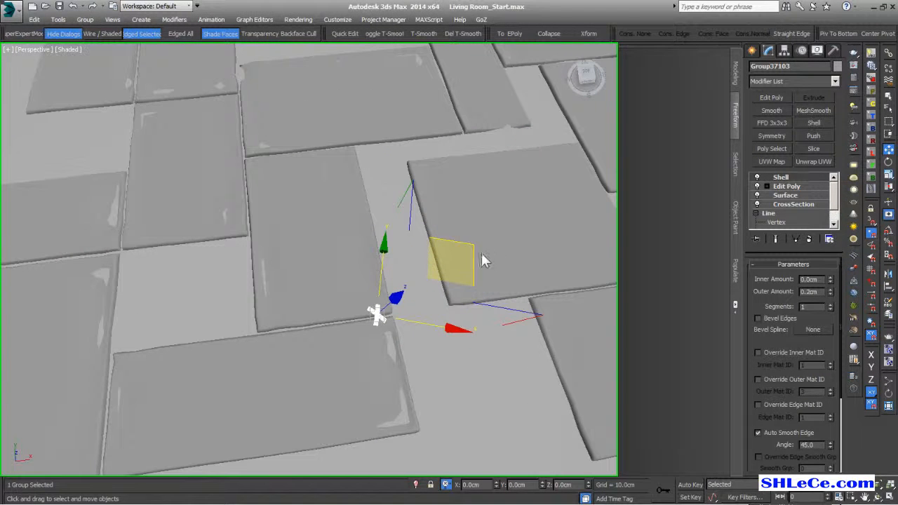
shift+drag(477, 265, 368, 276)
click(449, 306)
middle_drag(284, 284, 334, 344)
mouse_move(365, 351)
shift+mouse_down()
mouse_move(318, 181)
mouse_move(335, 151)
shift+mouse_up()
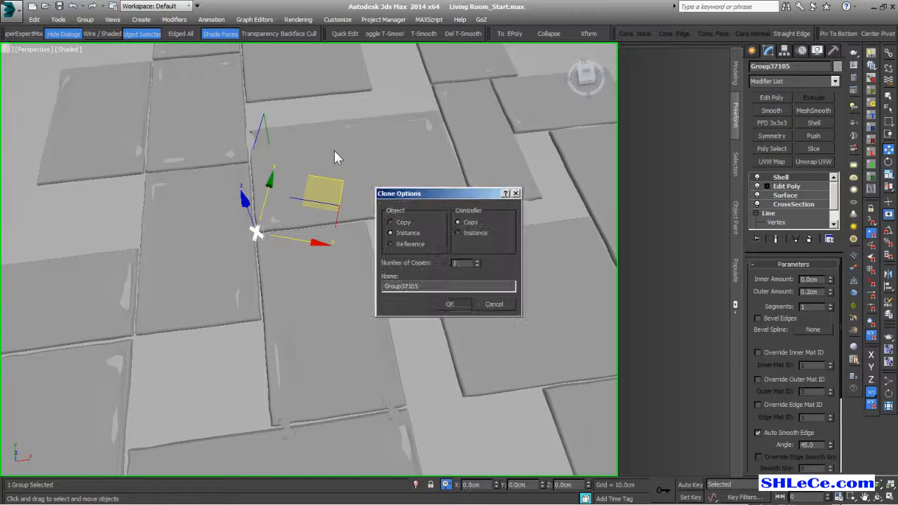
key(Return)
alt+middle_drag(295, 260, 295, 311)
key(e)
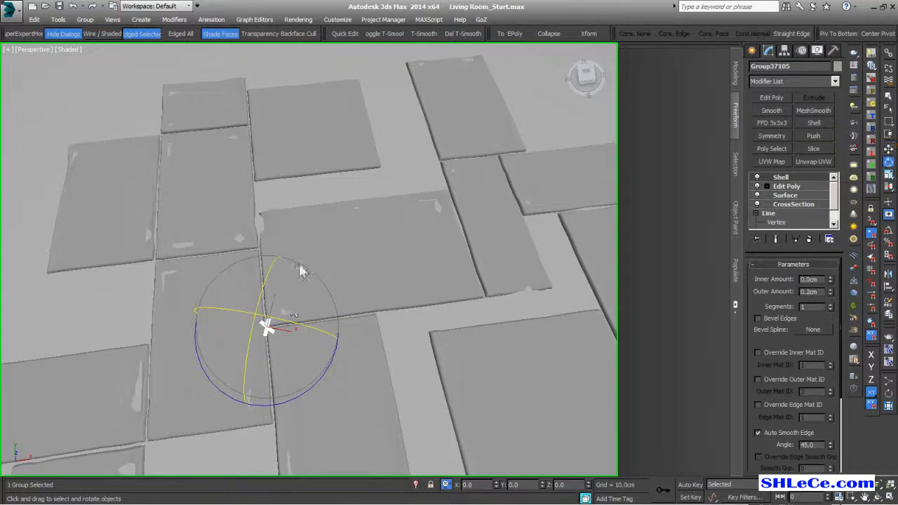
drag(199, 368, 176, 367)
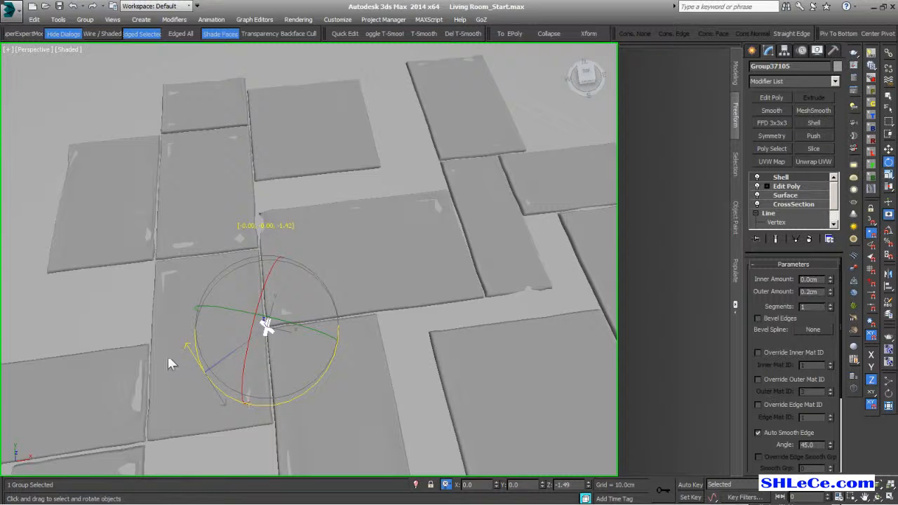
- Copy the connector to two further tile corners, rotating one to fit its corner
key(w)
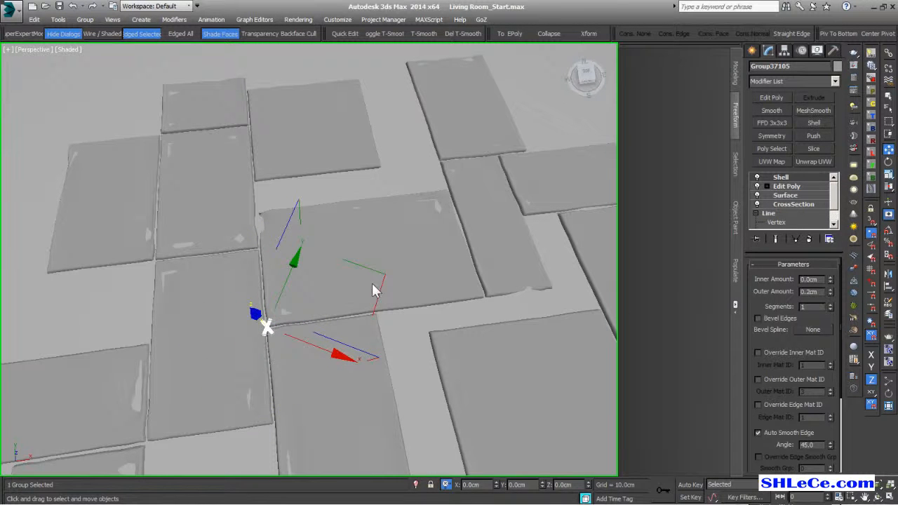
mouse_move(383, 284)
shift+mouse_down()
mouse_move(349, 194)
mouse_move(377, 216)
mouse_move(357, 106)
mouse_move(363, 88)
mouse_move(293, 103)
mouse_move(270, 166)
mouse_move(280, 220)
mouse_move(272, 207)
shift+mouse_up()
key(Return)
key(Return)
key(Return)
key(e)
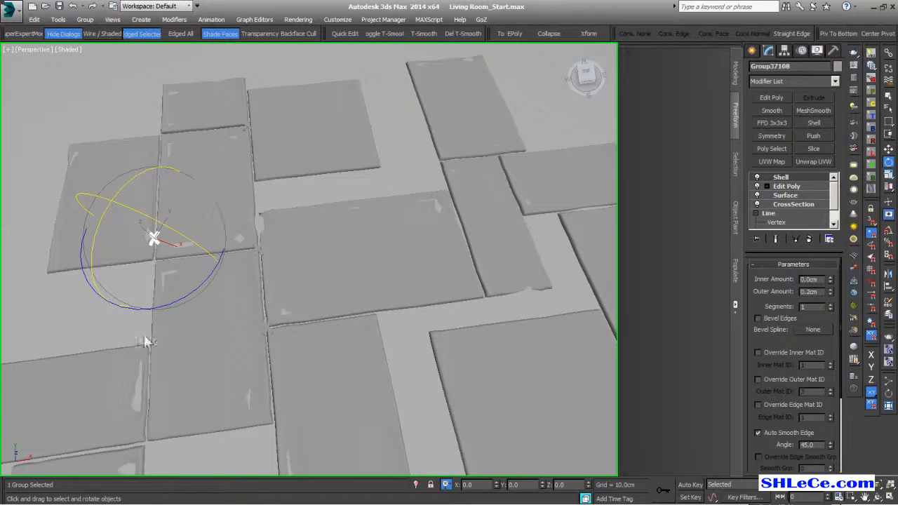
drag(181, 305, 126, 309)
drag(153, 238, 154, 237)
key(w)
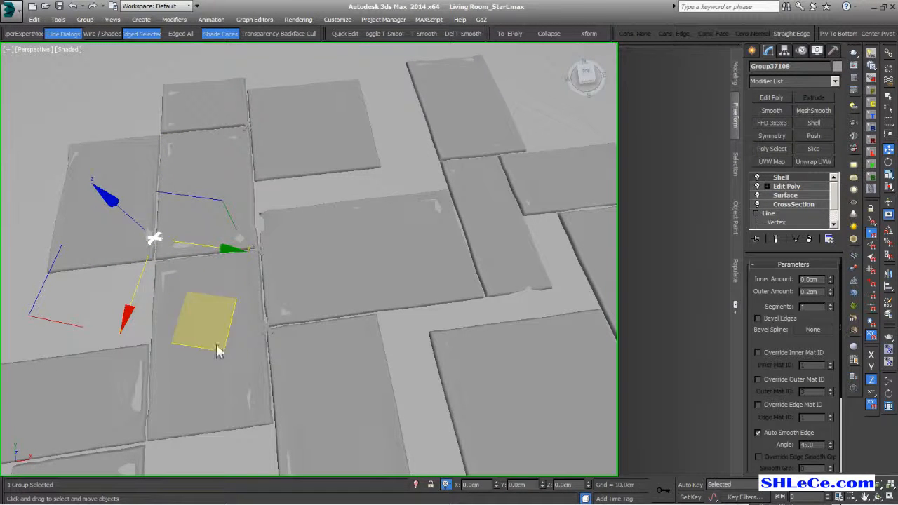
drag(220, 352, 218, 354)
middle_drag(219, 355, 268, 324)
drag(306, 306, 325, 320)
key(Return)
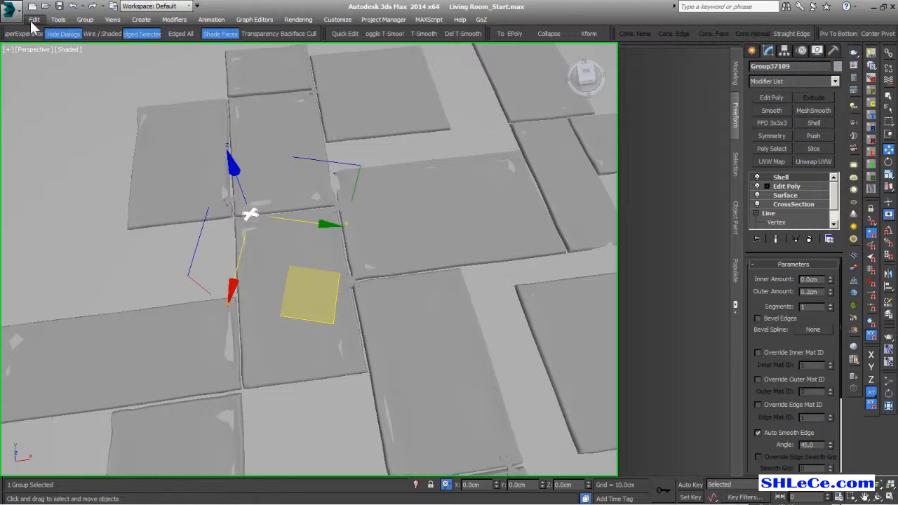
click(33, 19)
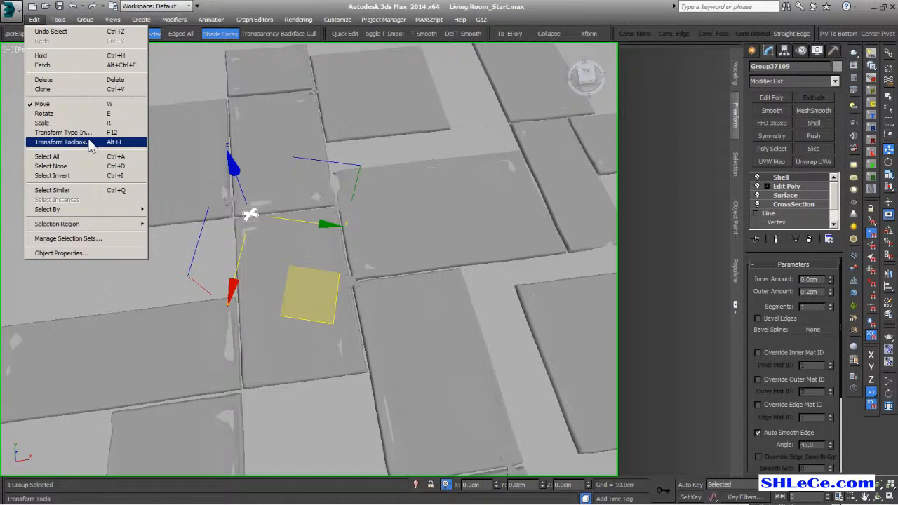
- In the Transform Toolbox, set the rotation step to 45 degrees and turn the connector 45°
click(85, 143)
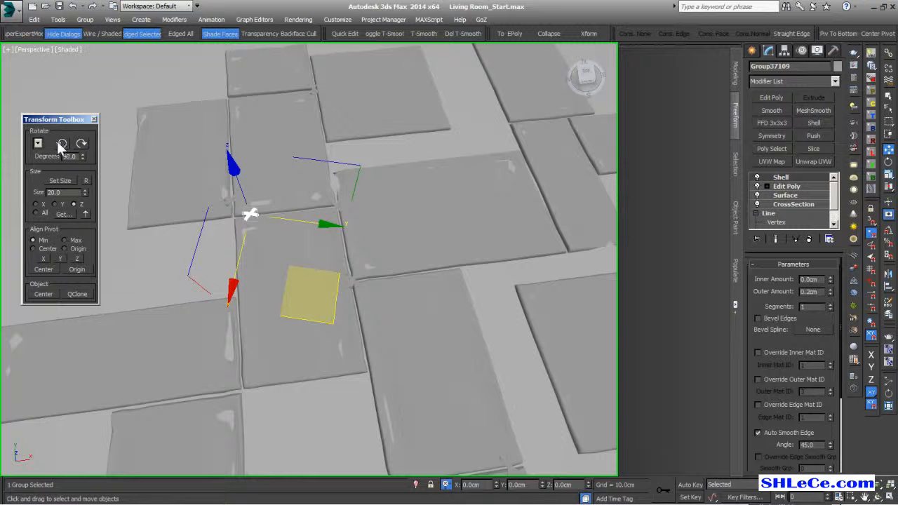
click(61, 145)
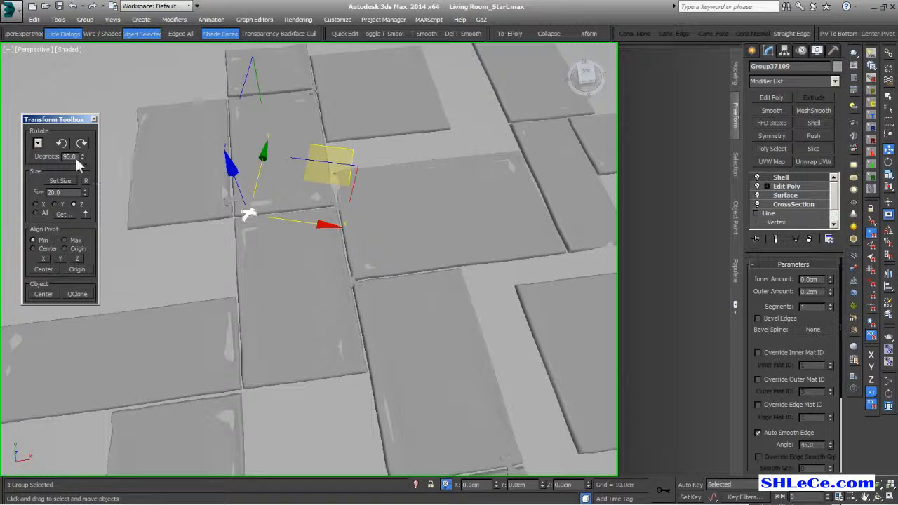
double_click(73, 156)
text(45)
click(61, 144)
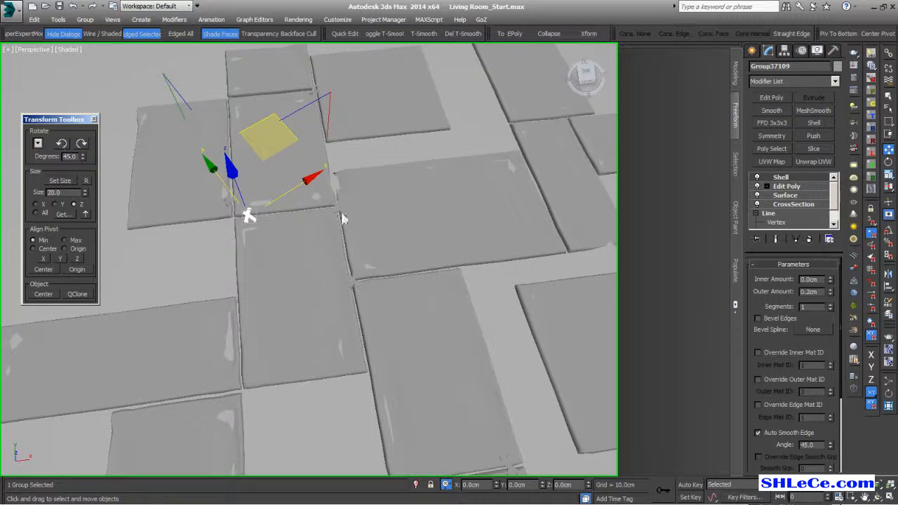
- Place two connector copies at nearby tile corners, turning each by 45 degrees
drag(286, 129, 266, 224)
shift+drag(268, 218, 267, 218)
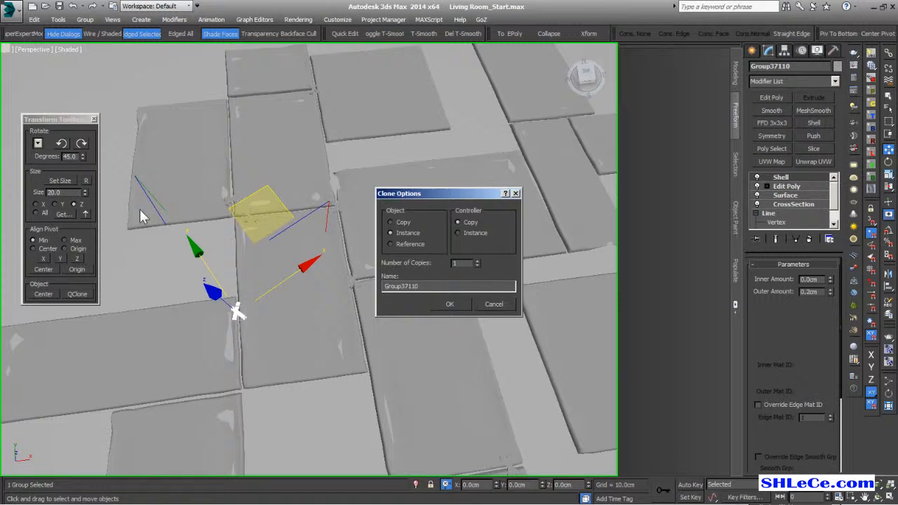
key(Return)
click(61, 143)
drag(203, 231, 201, 226)
middle_drag(274, 340, 398, 273)
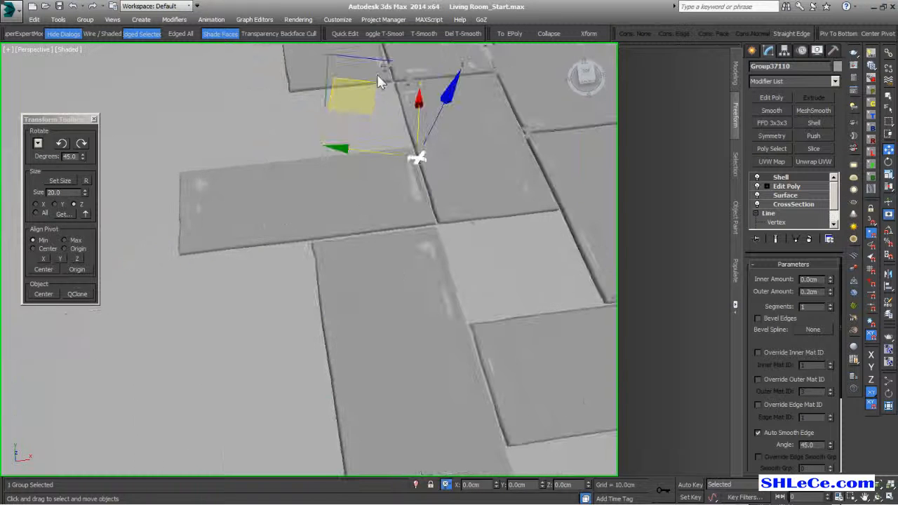
mouse_move(359, 85)
shift+mouse_down()
mouse_move(341, 168)
mouse_move(271, 161)
mouse_move(273, 168)
mouse_move(270, 161)
shift+mouse_up()
key(Return)
click(82, 143)
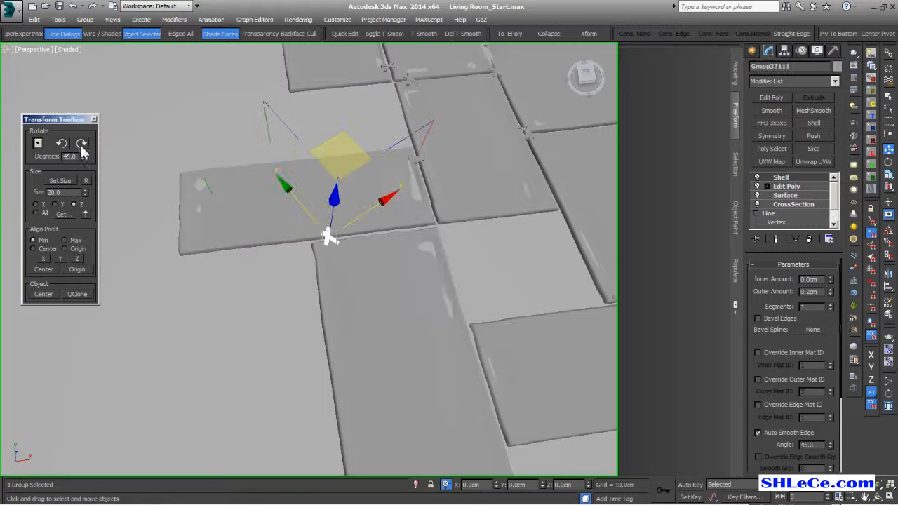
drag(358, 151, 360, 156)
- Copy a connector to the next tile corner and turn it 45 degrees
middle_drag(498, 356, 473, 355)
mouse_move(317, 131)
shift+mouse_down()
mouse_move(472, 237)
mouse_move(460, 231)
shift+mouse_up()
key(Return)
mouse_move(477, 371)
middle_down()
mouse_move(392, 338)
mouse_move(398, 347)
middle_up()
click(62, 146)
- Add connector copies at the upper tile corners, turning the last one 45 degrees
middle_drag(407, 254, 356, 358)
mouse_move(151, 272)
shift+mouse_down()
mouse_move(408, 191)
mouse_move(479, 70)
mouse_move(469, 68)
shift+mouse_up()
key(Return)
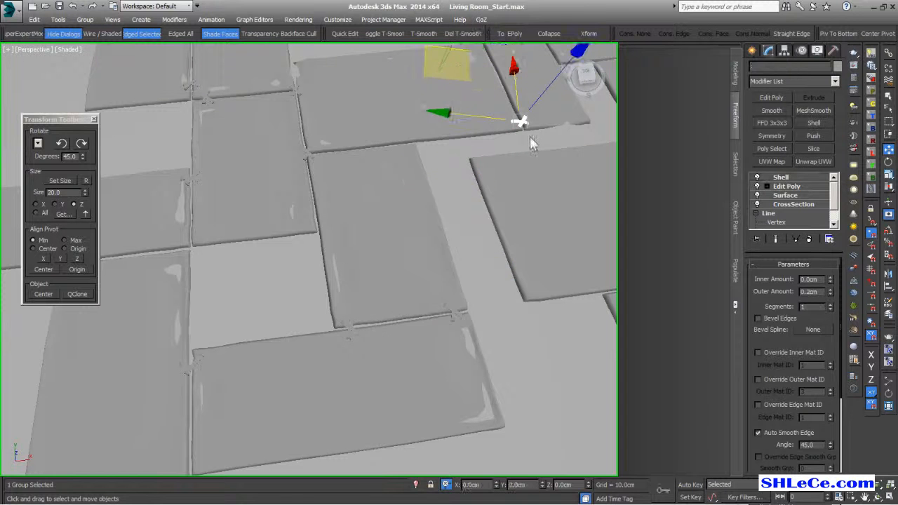
middle_drag(529, 137, 409, 283)
mouse_move(266, 293)
shift+mouse_down()
mouse_move(355, 145)
mouse_move(296, 139)
mouse_move(332, 195)
mouse_move(311, 214)
mouse_move(415, 204)
shift+mouse_up()
key(Return)
key(Return)
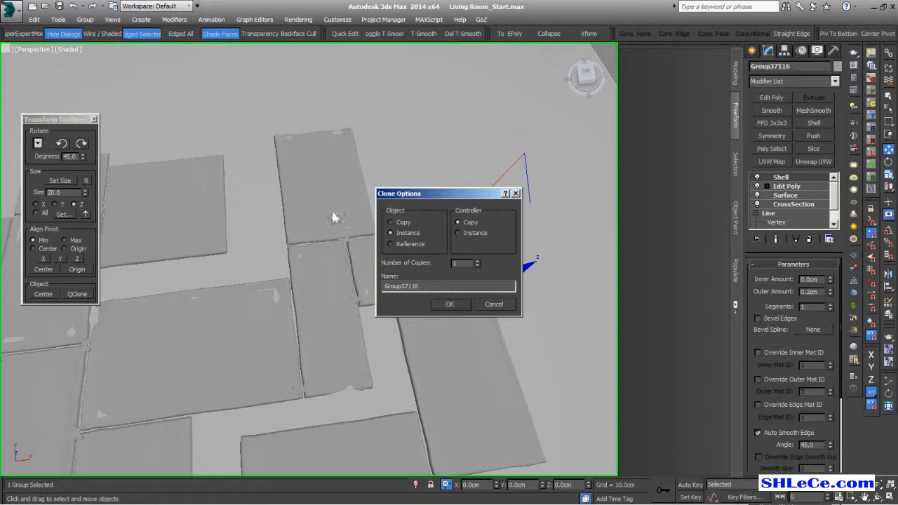
key(Return)
click(62, 143)
drag(362, 259, 360, 254)
- Copy connectors to two lower-left corners, turning the first by 45 degrees
middle_drag(438, 407, 448, 381)
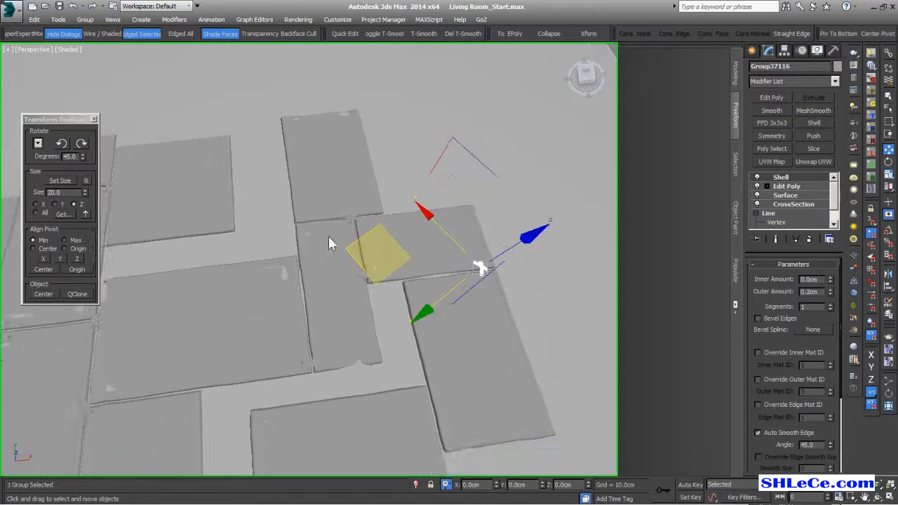
mouse_move(354, 258)
mouse_down()
mouse_move(357, 337)
mouse_move(298, 399)
mouse_move(296, 381)
mouse_up()
key(Return)
click(63, 142)
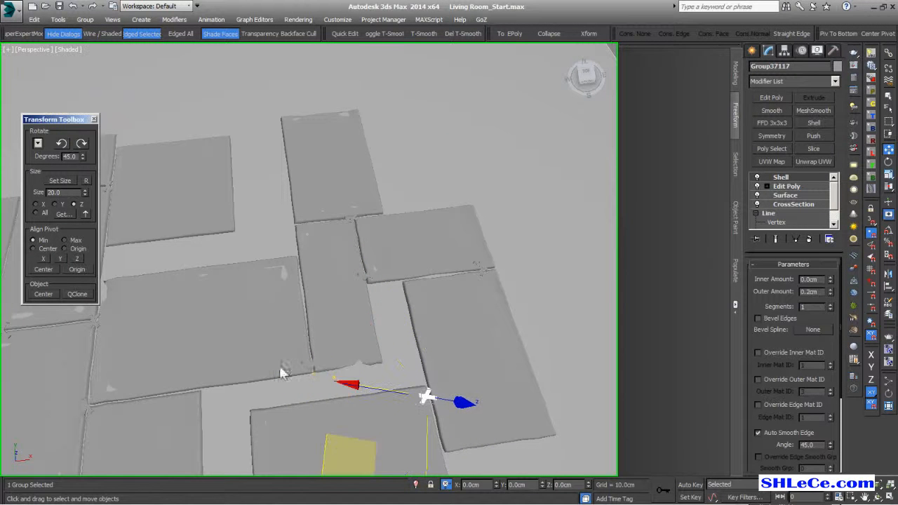
mouse_move(452, 429)
middle_down()
mouse_move(516, 329)
mouse_move(453, 334)
middle_up()
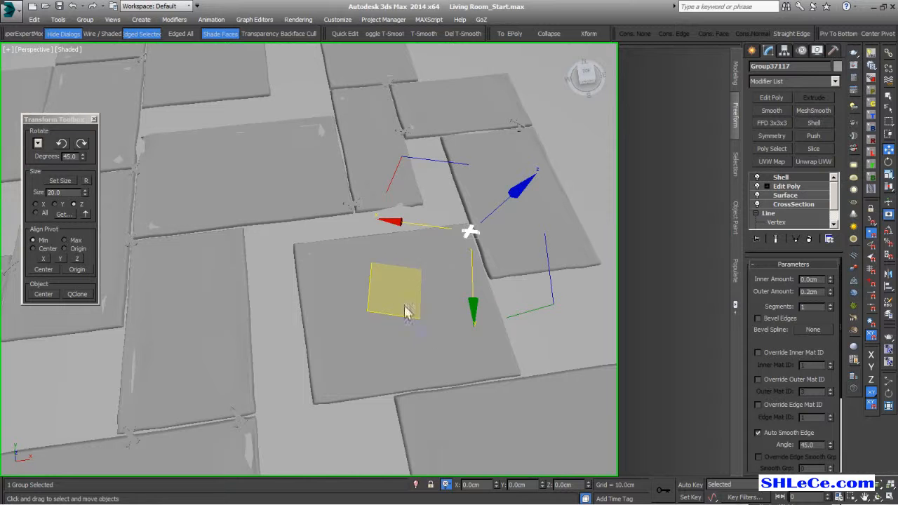
mouse_move(393, 327)
mouse_down()
mouse_move(395, 357)
mouse_move(339, 502)
mouse_move(337, 480)
mouse_up()
click(449, 304)
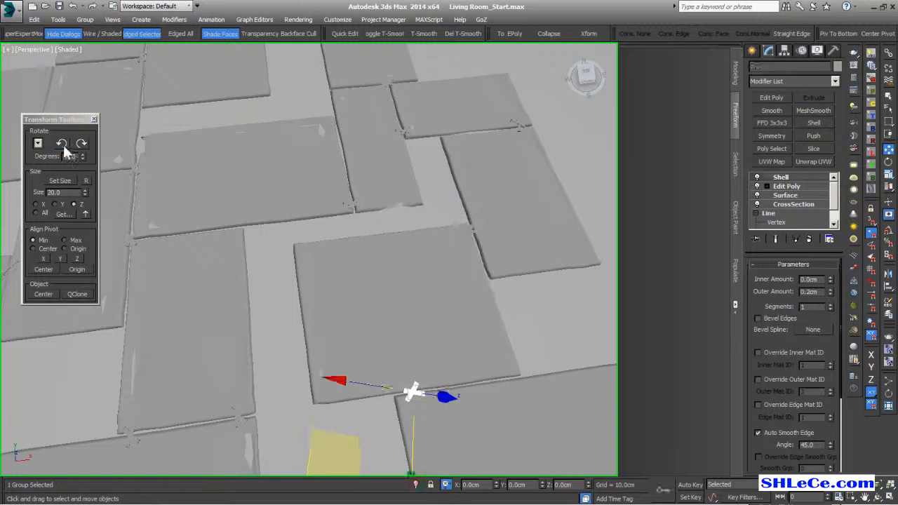
- Pick another connector group and copy it up-left to one of the upper tile corners
middle_drag(424, 270, 445, 305)
scroll(450, 309, down, 3)
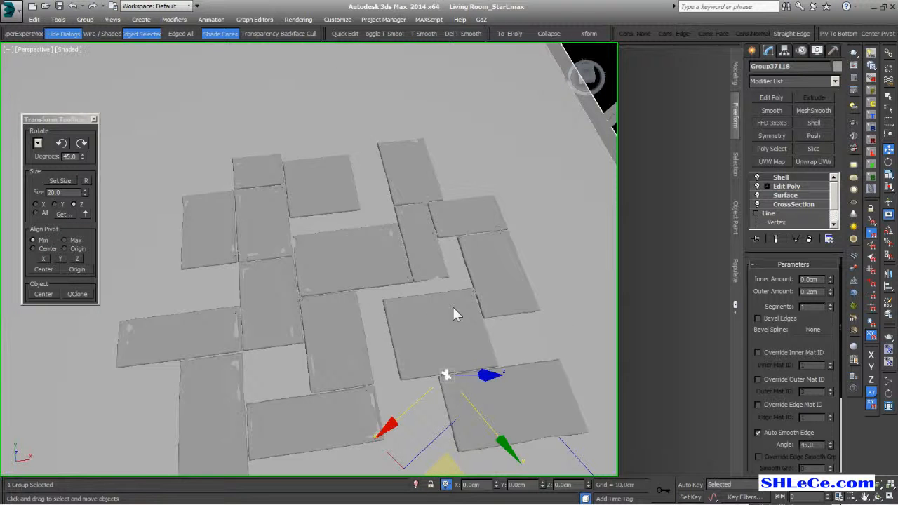
scroll(327, 190, down, 3)
scroll(322, 375, up, 6)
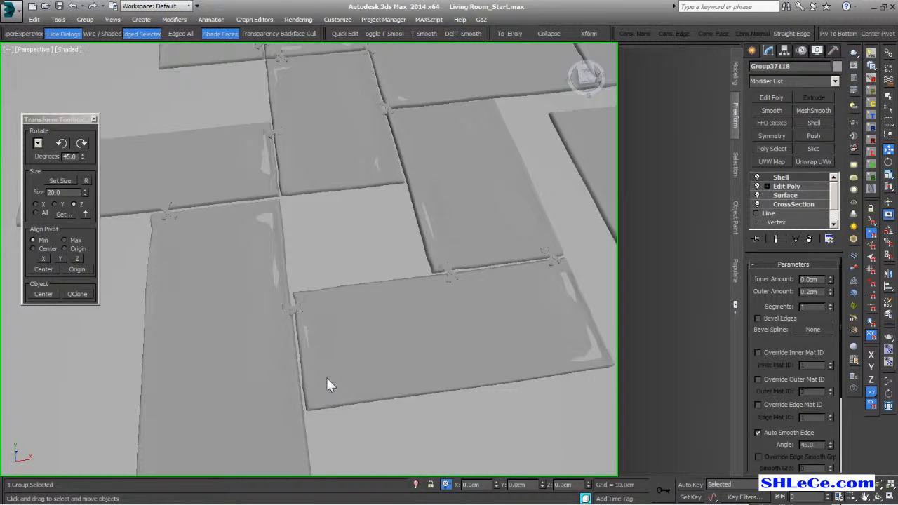
middle_drag(331, 302, 329, 421)
mouse_move(361, 182)
middle_down()
mouse_move(363, 234)
mouse_move(351, 217)
mouse_move(283, 243)
middle_up()
middle_drag(445, 387, 365, 324)
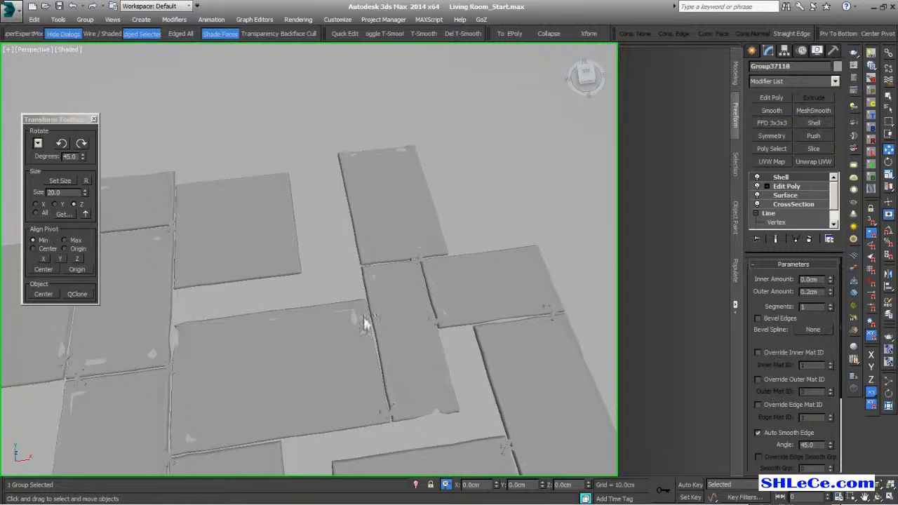
click(431, 322)
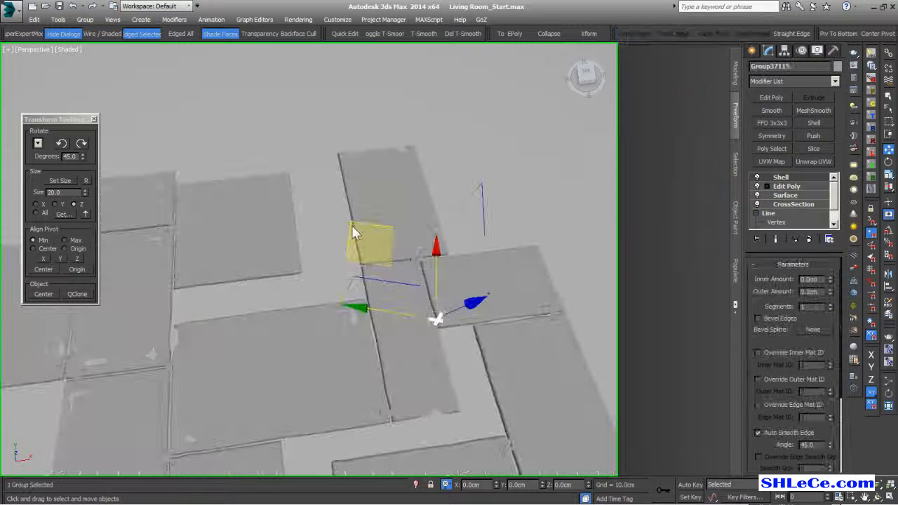
mouse_move(351, 225)
mouse_down()
mouse_move(282, 231)
mouse_move(280, 207)
mouse_up()
key(Return)
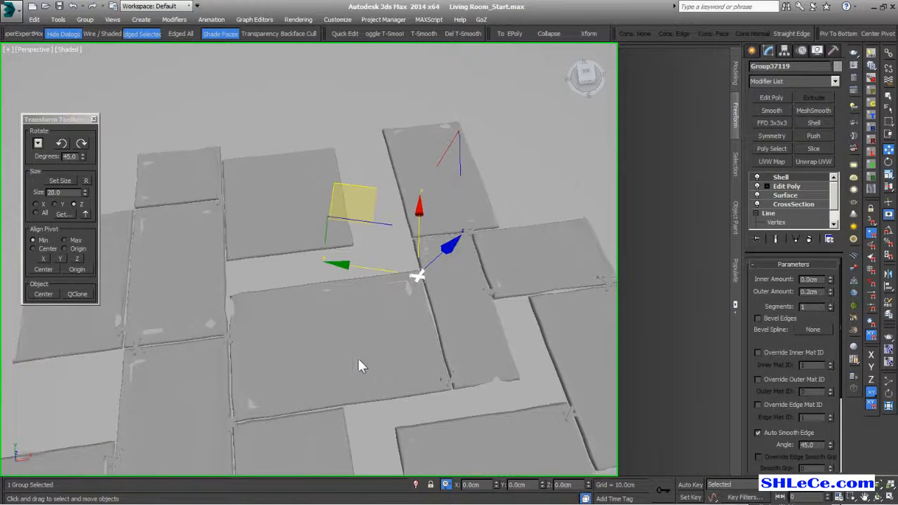
- Close the Transform Toolbox and select the tile floor mesh Plane21159
scroll(359, 362, down, 4)
alt+middle_drag(362, 359, 379, 314)
click(94, 119)
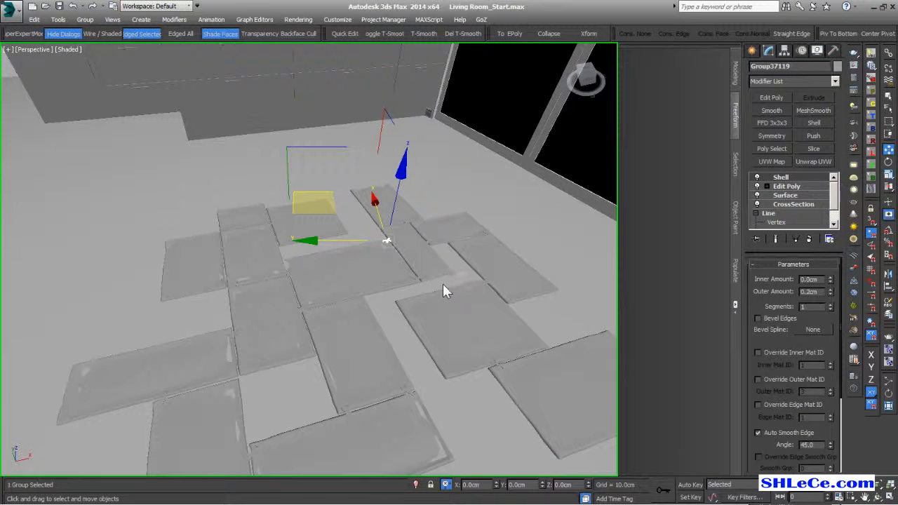
click(420, 258)
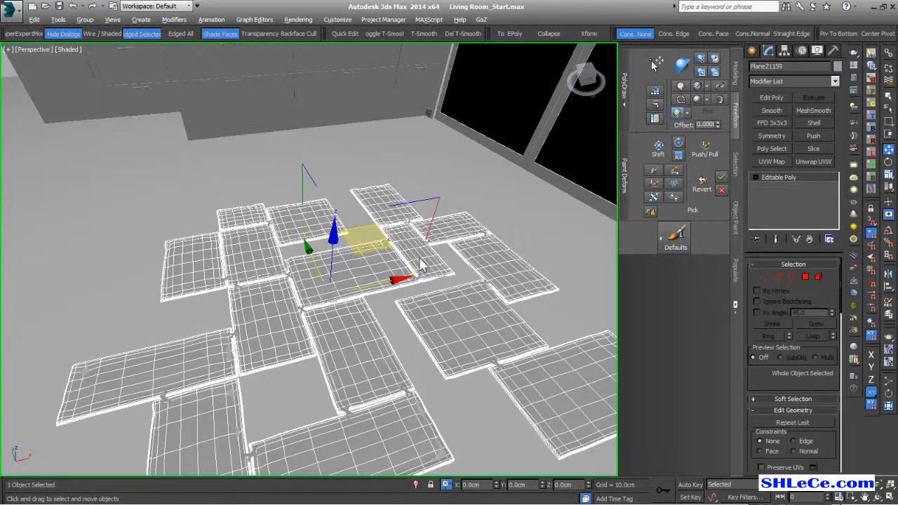
- Isolate Plane21159 and select the lower-right floor tile as an element
key(alt+q)
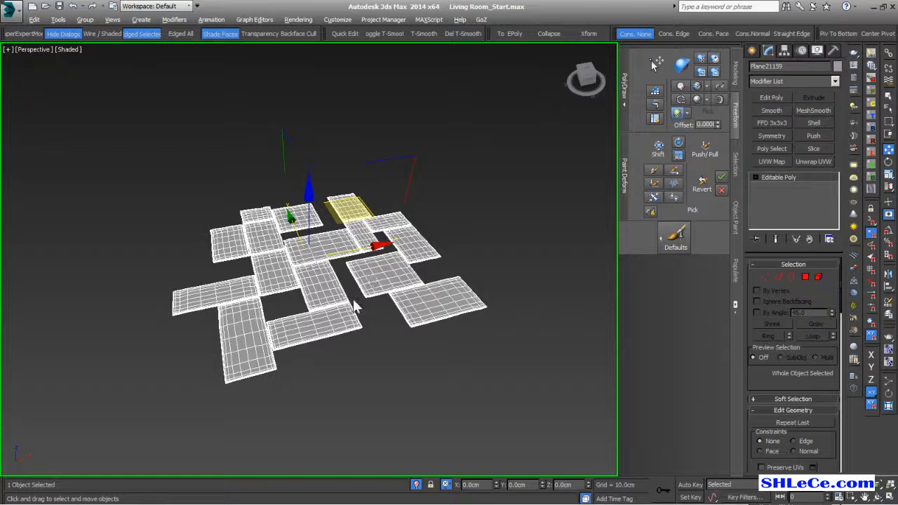
middle_drag(352, 297, 360, 299)
click(819, 277)
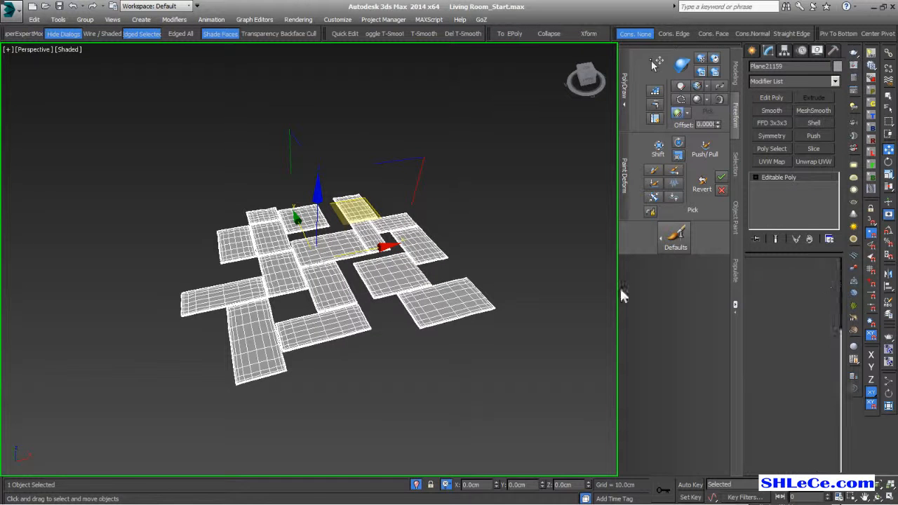
click(411, 278)
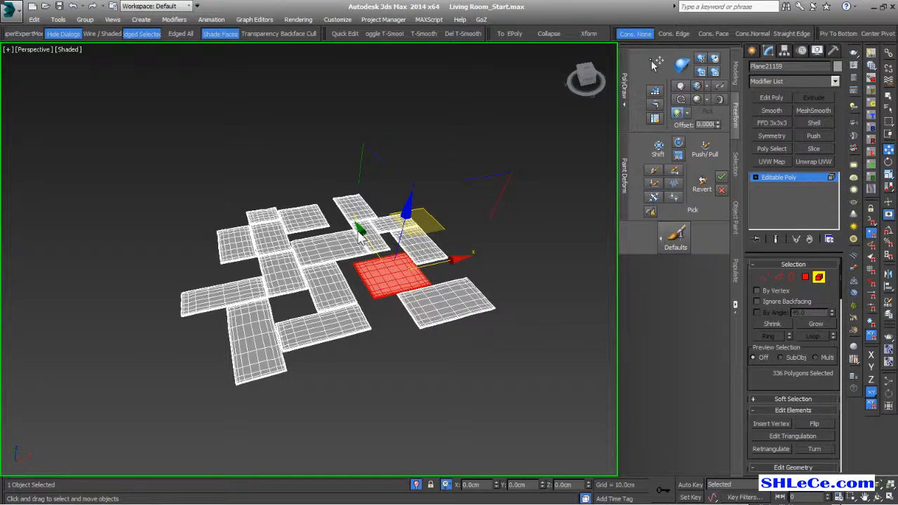
middle_drag(426, 279, 419, 266)
click(447, 285)
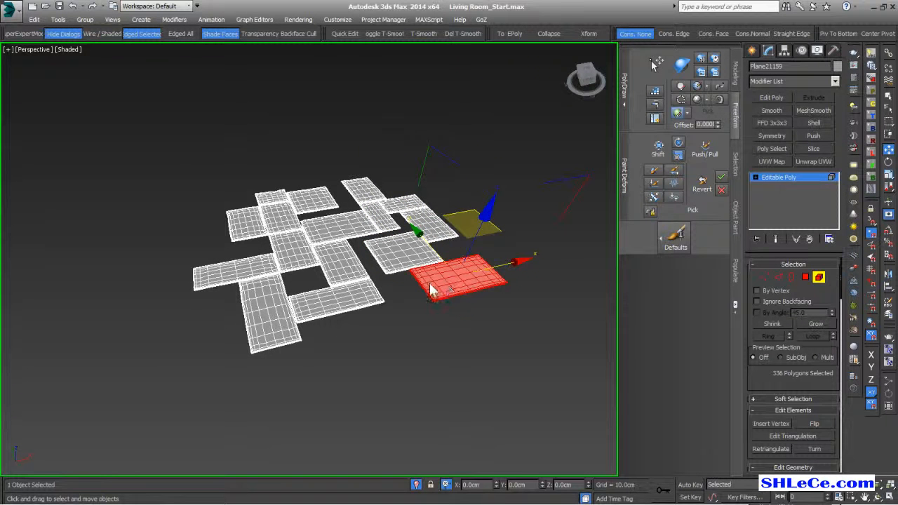
click(736, 73)
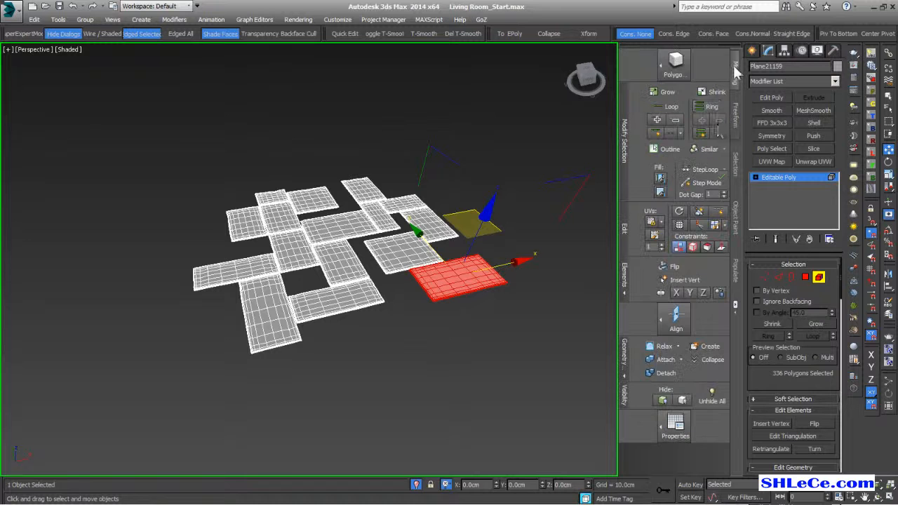
- Detach the selected tile and the next four tiles into separate objects with default names
click(666, 374)
click(412, 282)
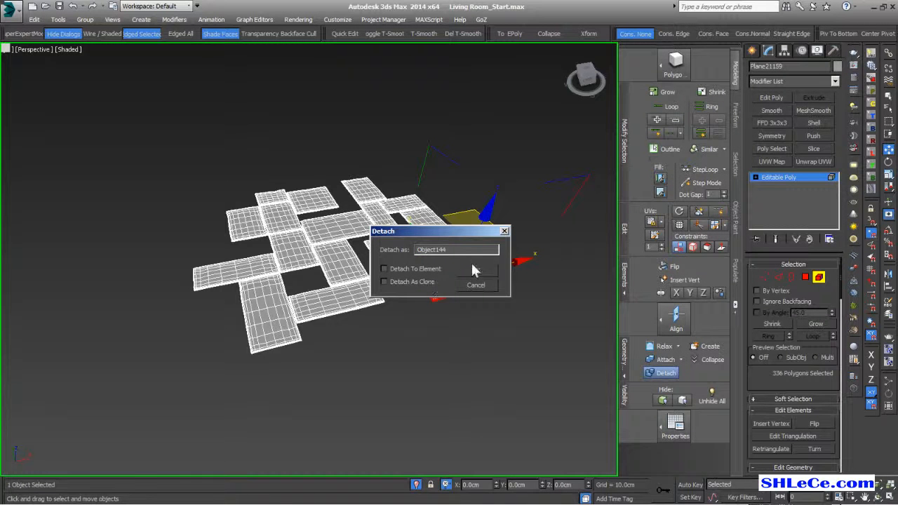
click(478, 270)
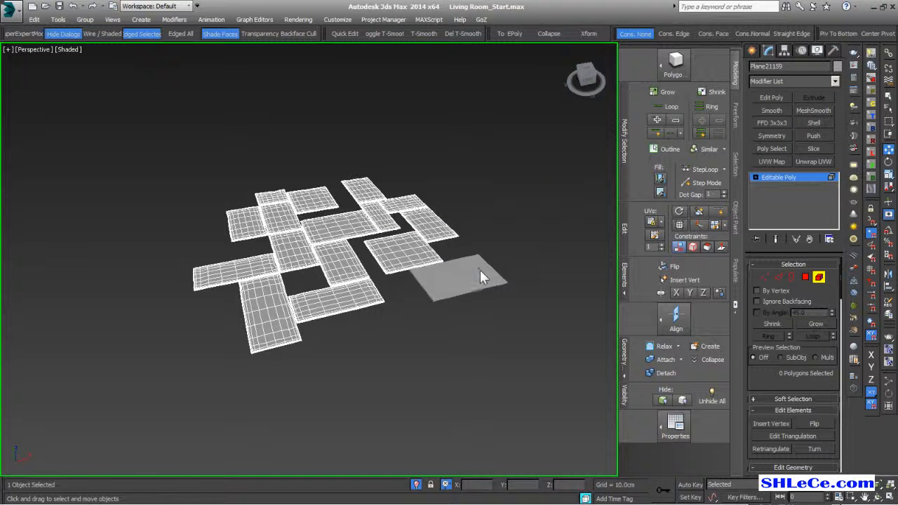
click(399, 254)
click(666, 374)
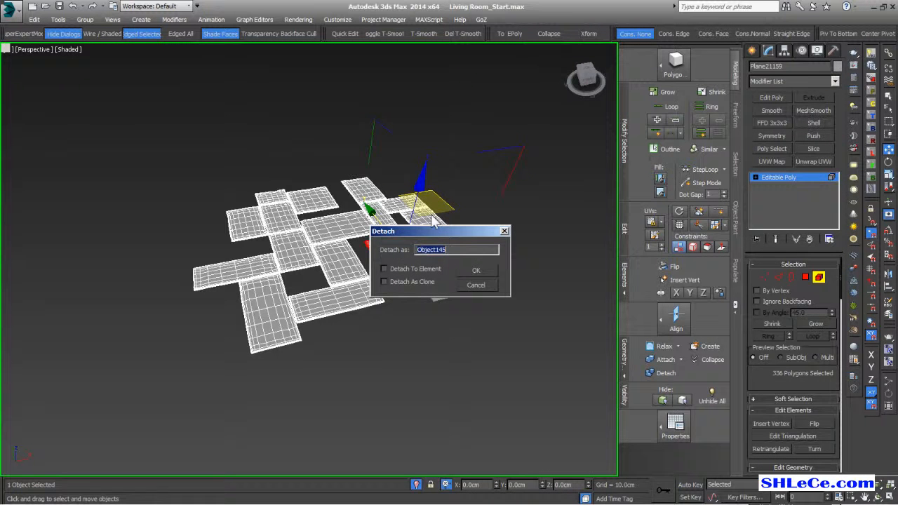
click(478, 270)
click(435, 234)
click(666, 374)
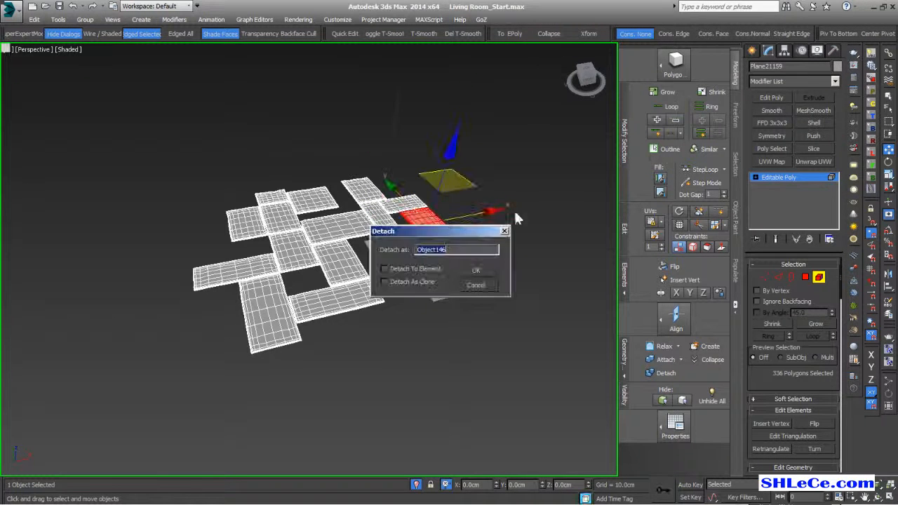
click(478, 269)
click(401, 209)
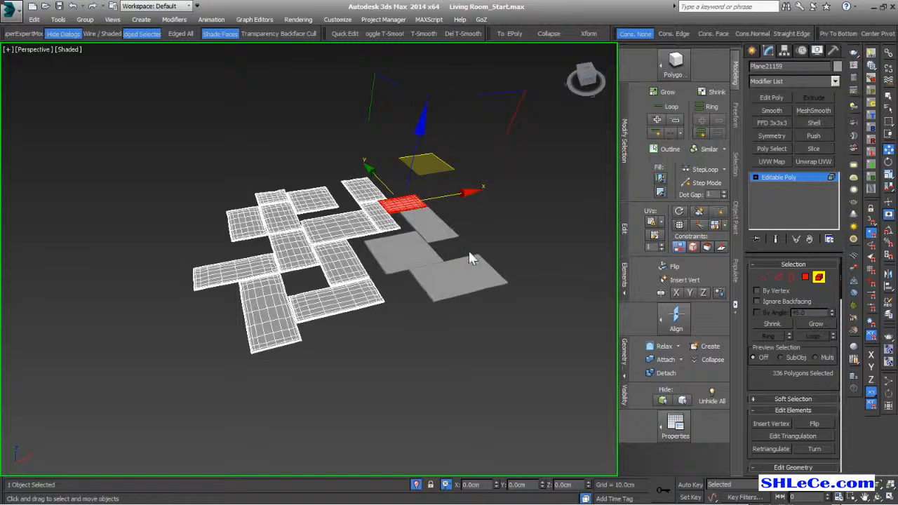
key(alt+d)
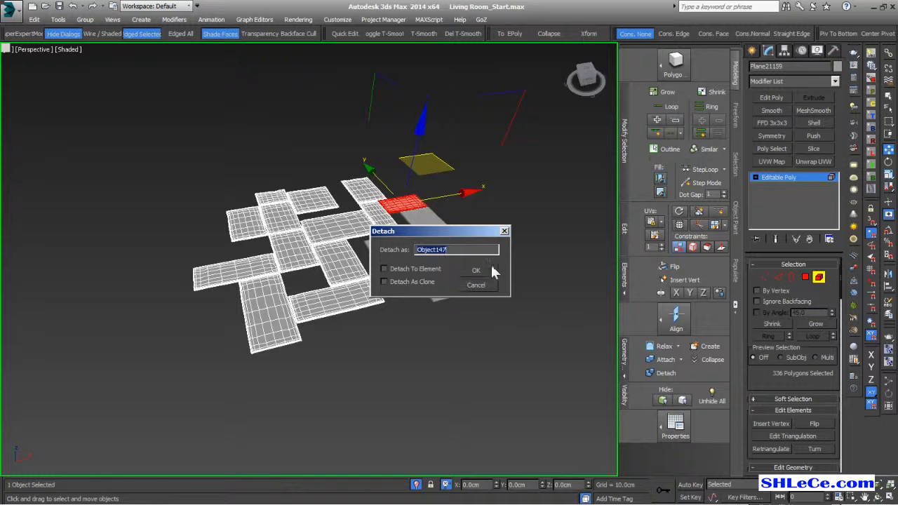
click(476, 270)
click(361, 183)
key(alt+d)
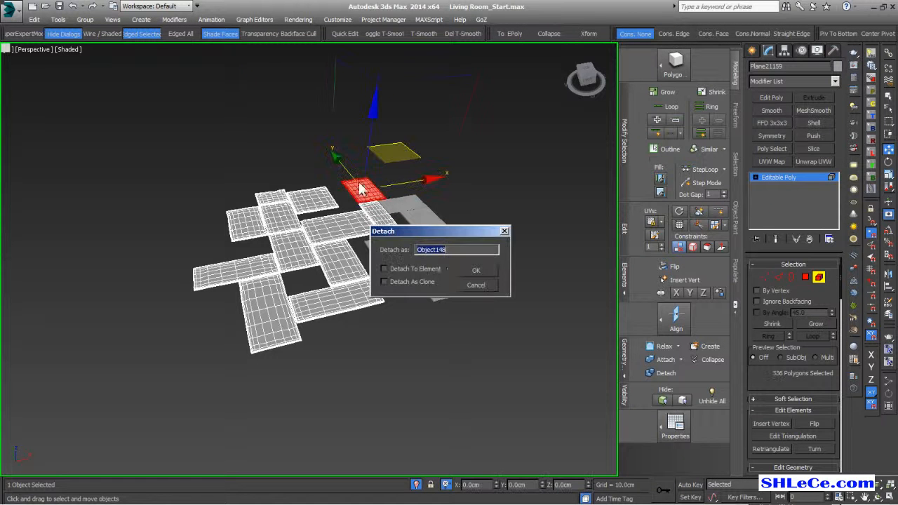
click(476, 270)
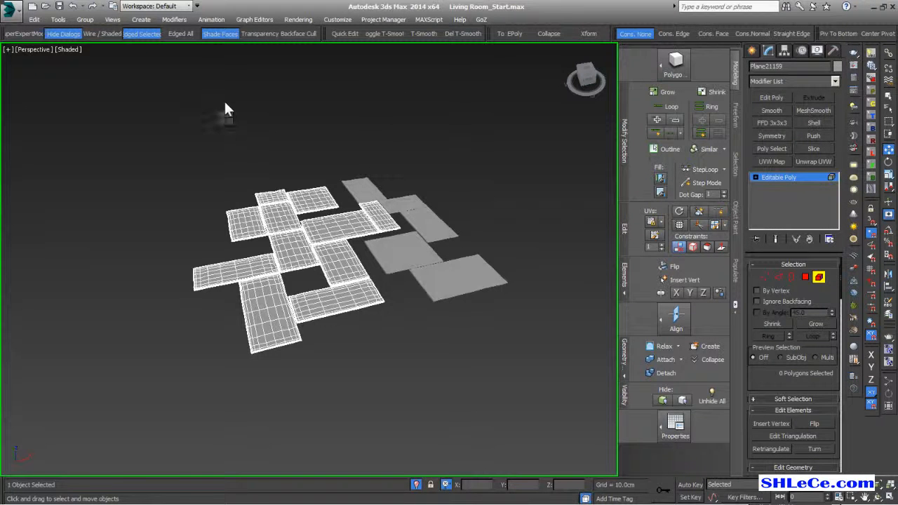
- Detach the small tile and three more tiles as new objects up to Object152
click(374, 214)
click(666, 372)
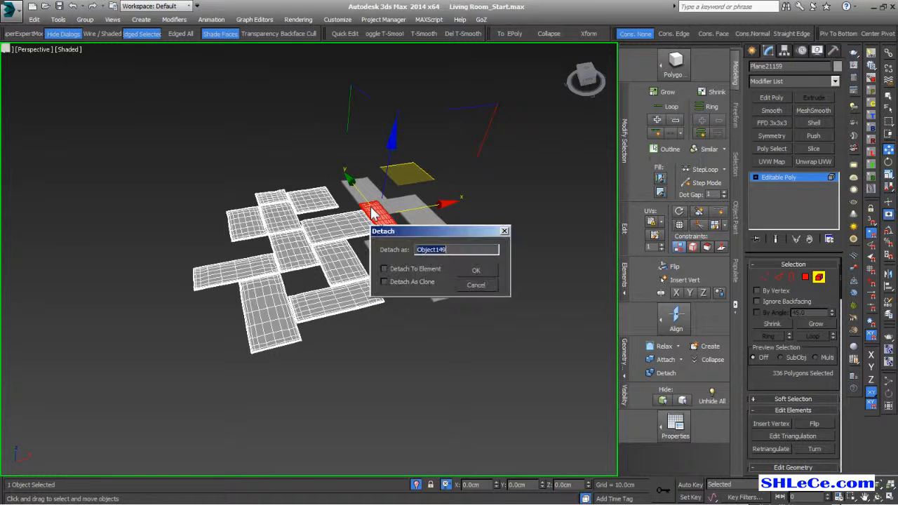
click(474, 263)
click(347, 230)
key(ctrl+d)
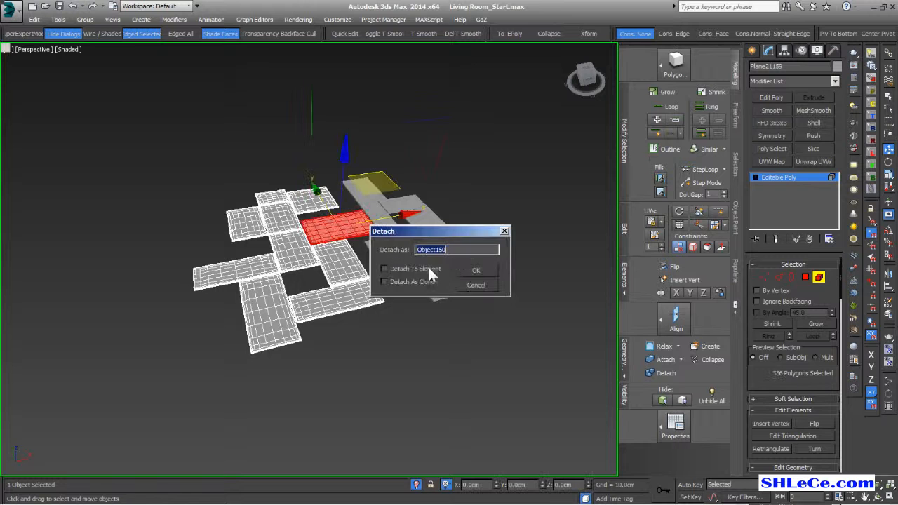
click(476, 271)
click(340, 259)
key(ctrl+d)
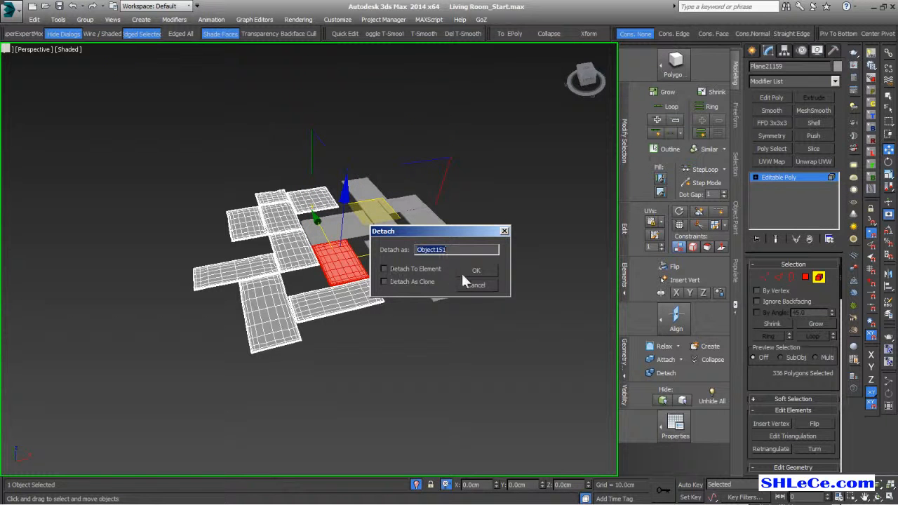
click(474, 272)
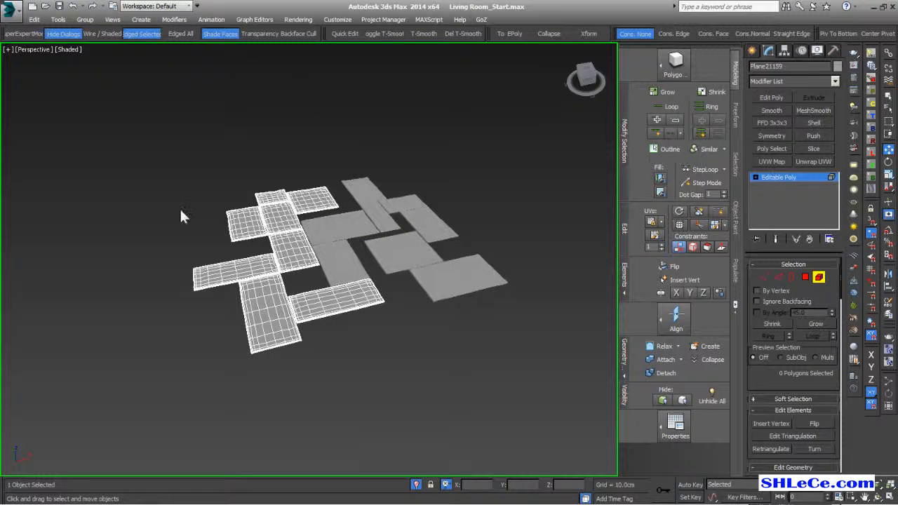
click(312, 199)
key(ctrl+d)
click(475, 271)
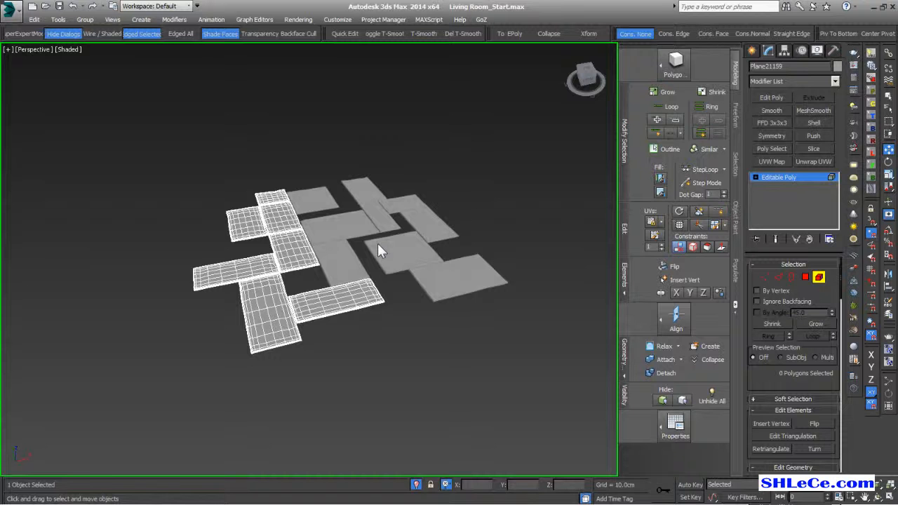
- Detach the last six tiles, including Object155, then leave Polygon mode and deselect
click(270, 198)
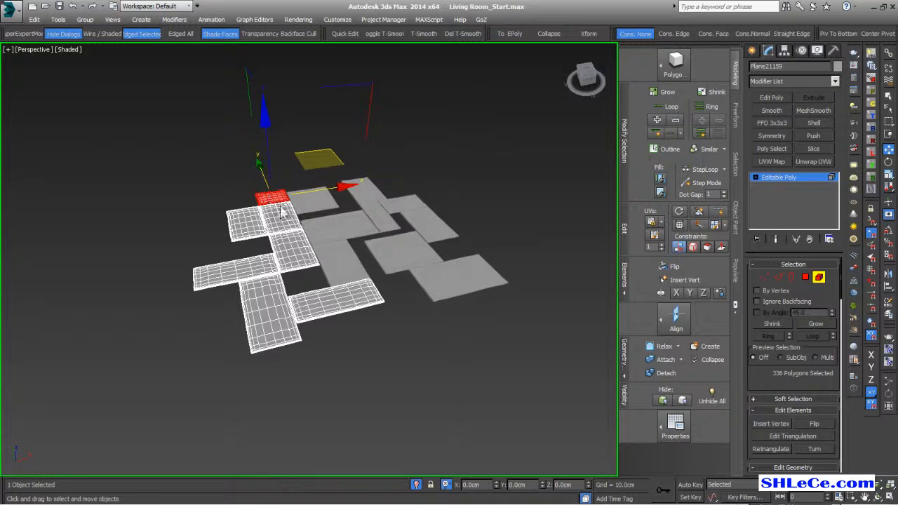
key(alt+d)
click(479, 270)
click(266, 224)
key(alt+d)
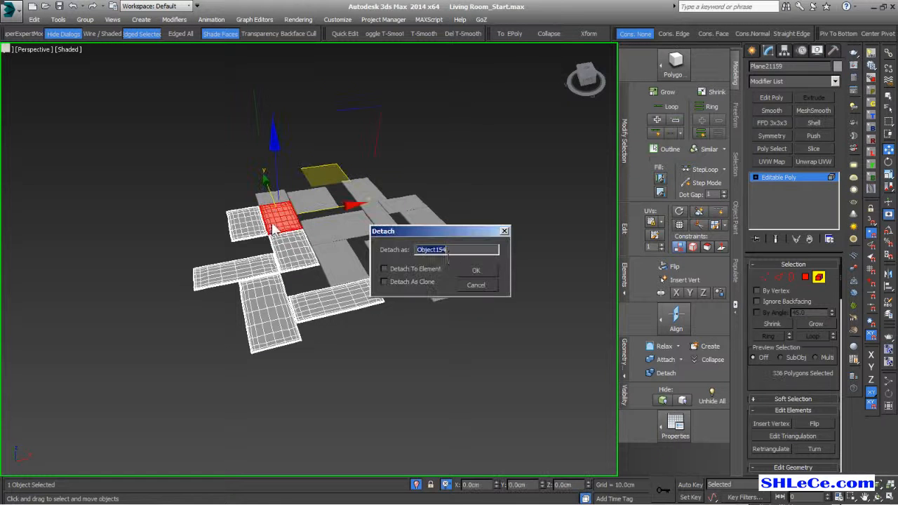
click(469, 269)
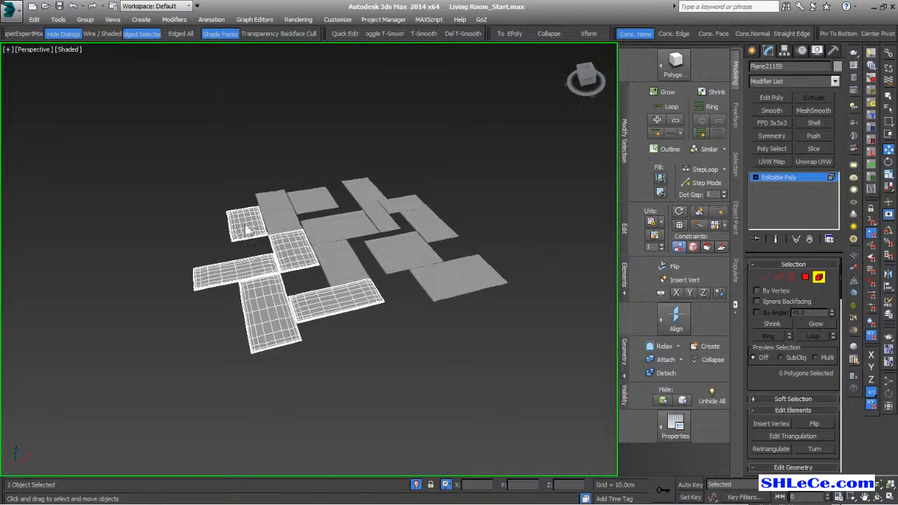
click(244, 224)
key(alt+d)
key(BackSpace)
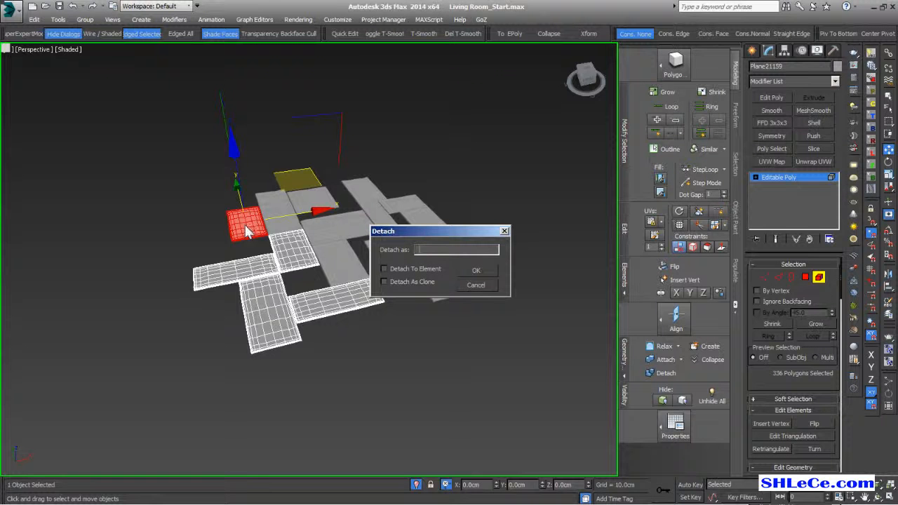
click(474, 285)
key(alt+d)
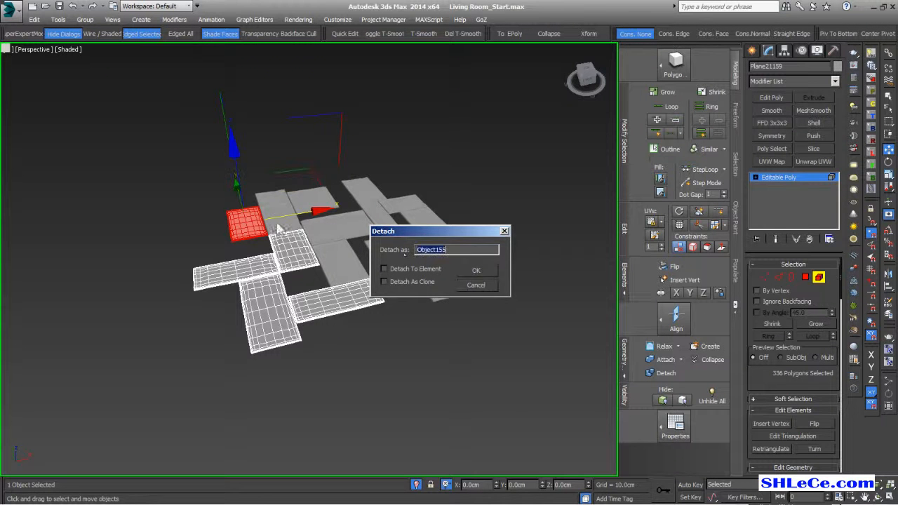
click(477, 271)
click(309, 253)
key(alt+d)
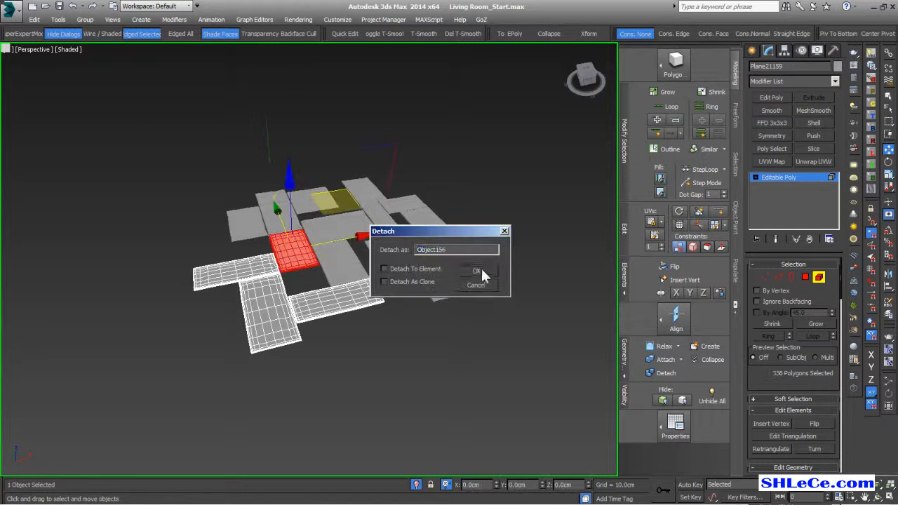
click(481, 270)
click(330, 303)
key(alt+d)
click(478, 272)
click(276, 321)
key(alt+d)
click(479, 270)
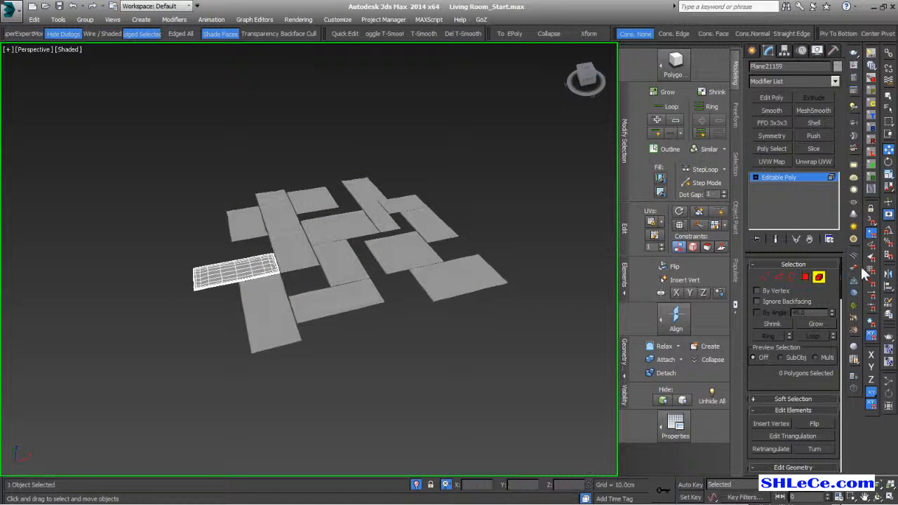
click(818, 277)
click(530, 216)
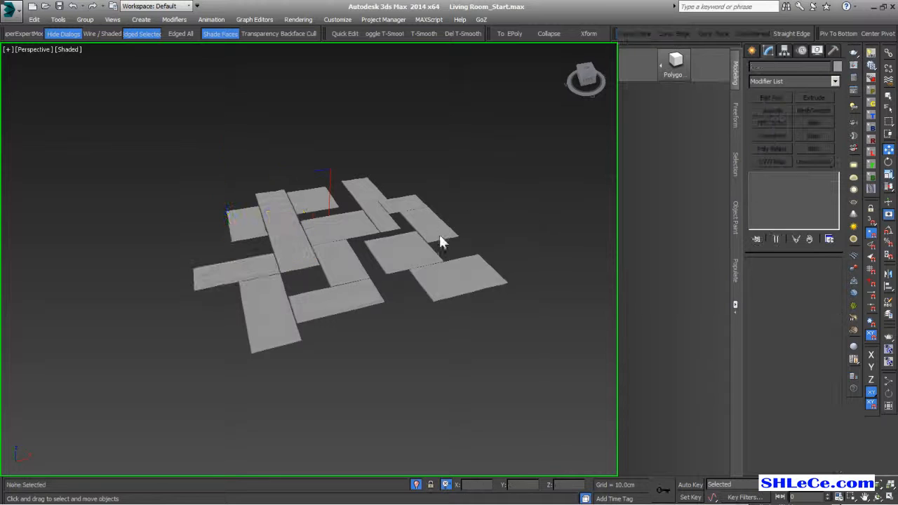
- Grow VRayFur on tile Object146 with 1.0cm length and 0.1 thickness, zooming in on it
click(437, 226)
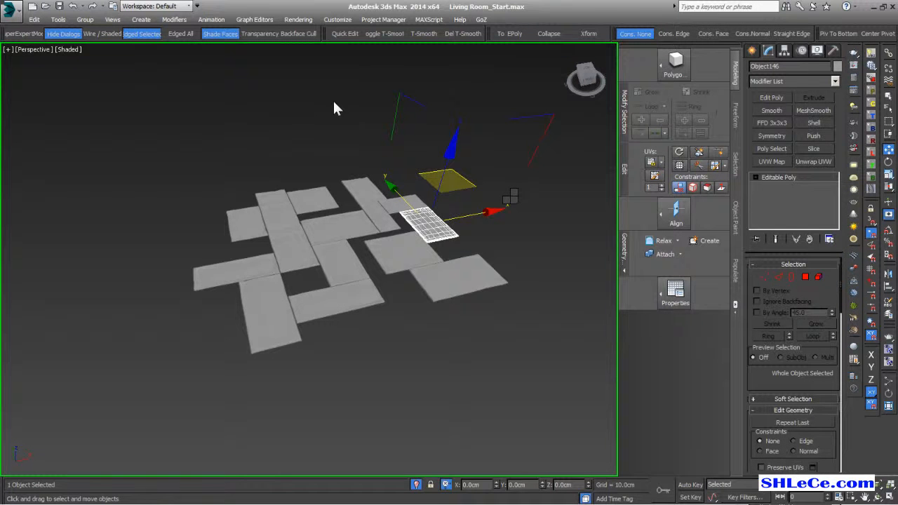
key(ctrl+z)
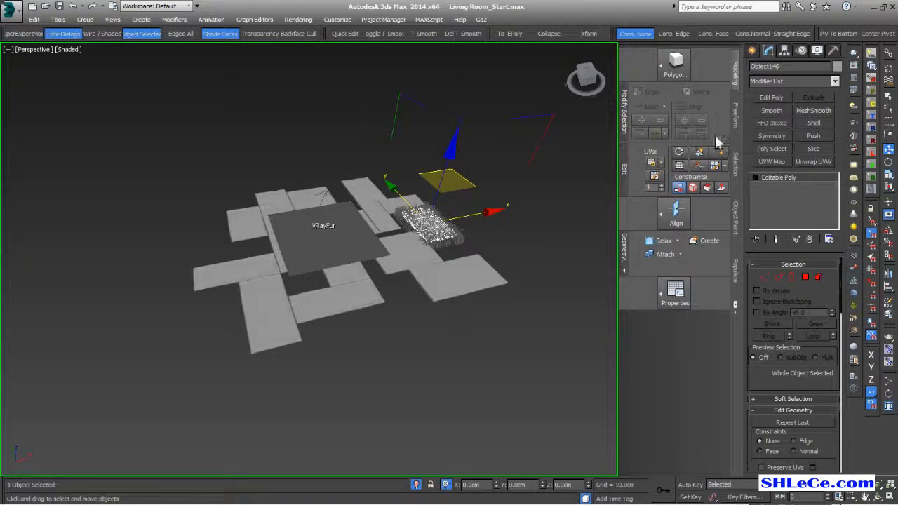
click(322, 248)
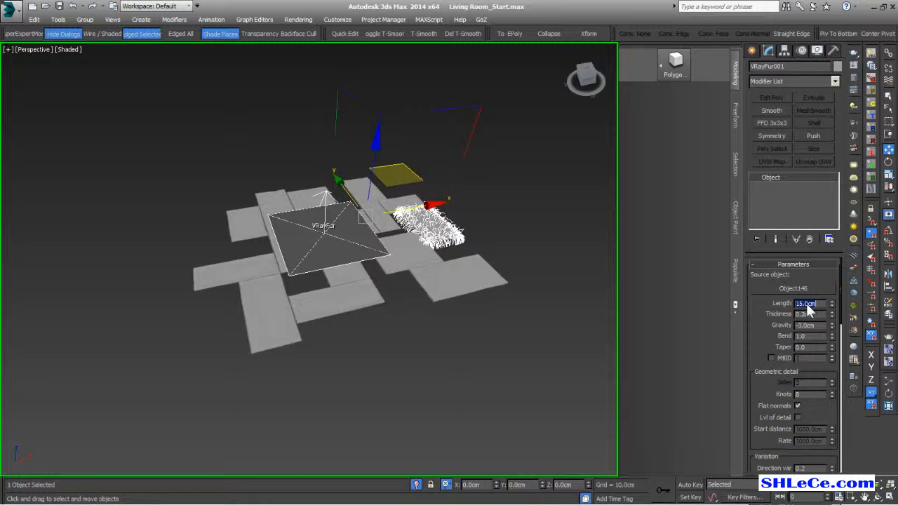
key(Return)
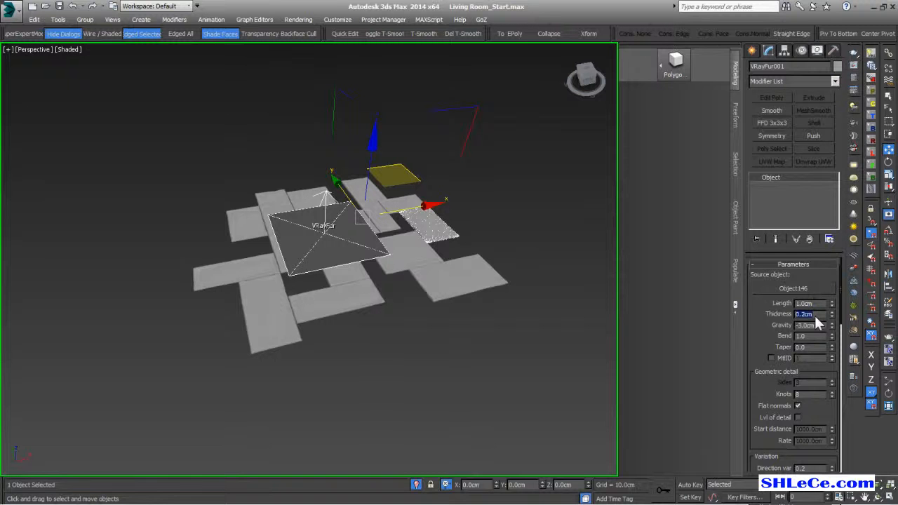
text(.1)
scroll(762, 340, down, 3)
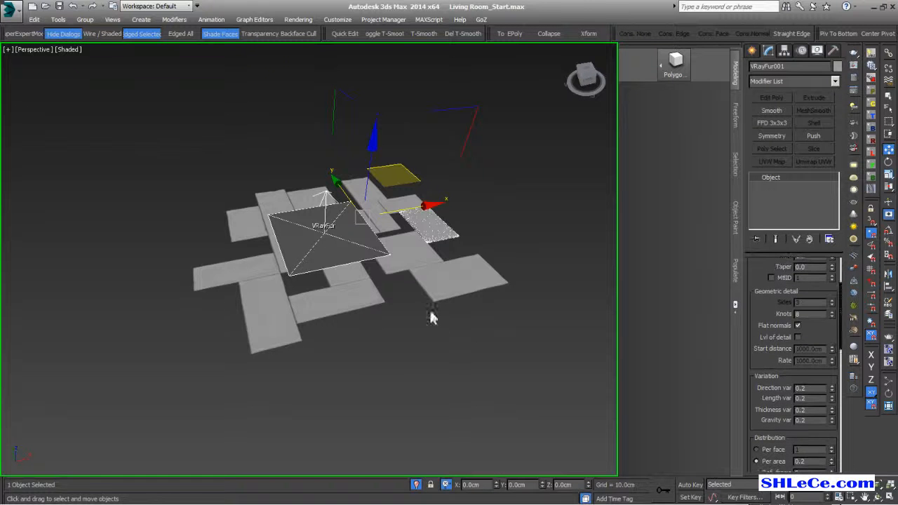
middle_drag(419, 239, 350, 255)
scroll(351, 254, up, 5)
middle_drag(479, 260, 449, 255)
scroll(451, 255, up, 2)
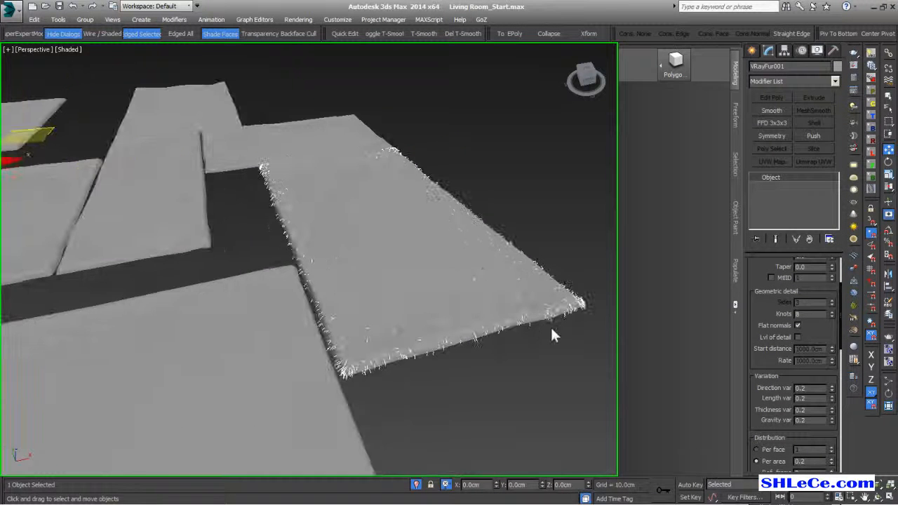
- Set the fur's Per area distribution to 10 and orbit around the tiles to check density
scroll(775, 384, down, 1)
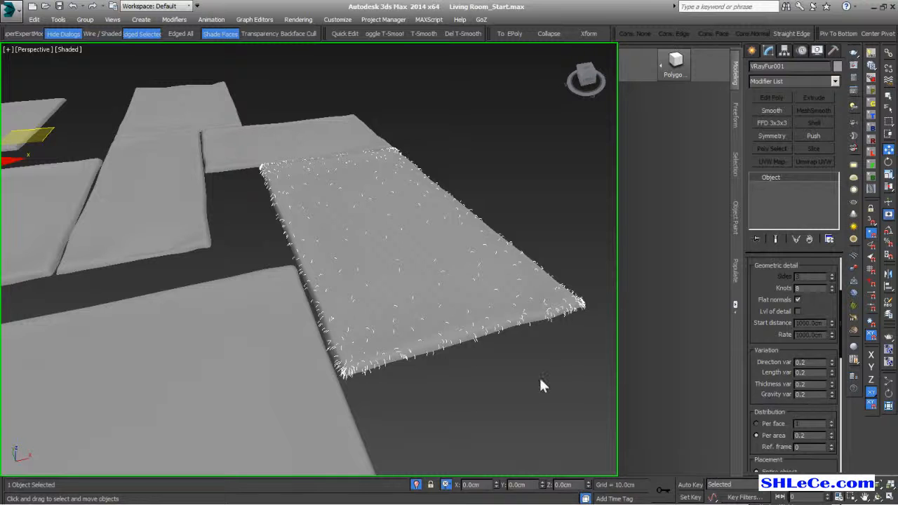
double_click(818, 435)
text(10)
key(Return)
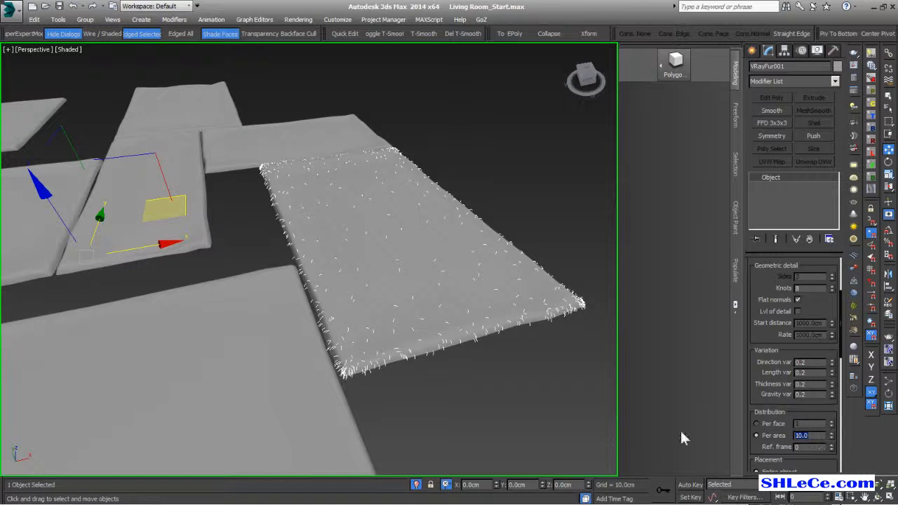
alt+middle_drag(404, 340, 414, 319)
alt+middle_drag(378, 226, 382, 254)
click(310, 160)
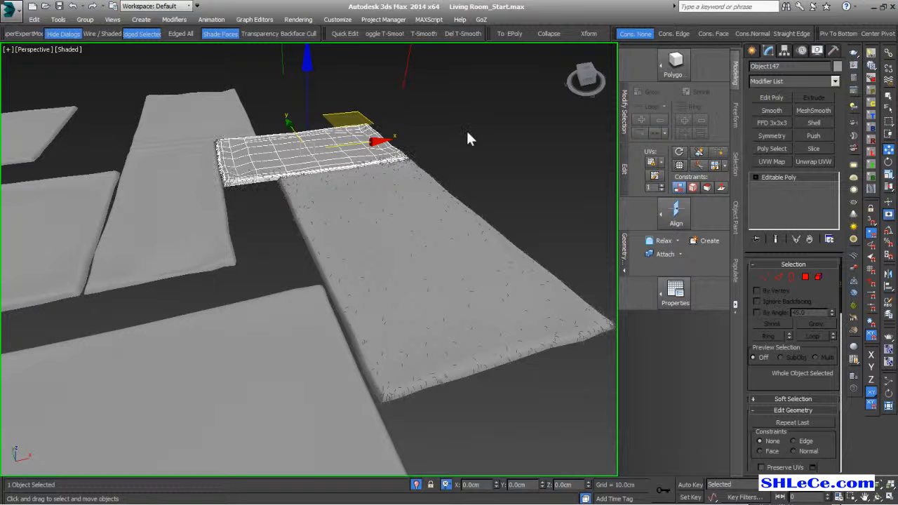
alt+middle_drag(396, 130, 301, 292)
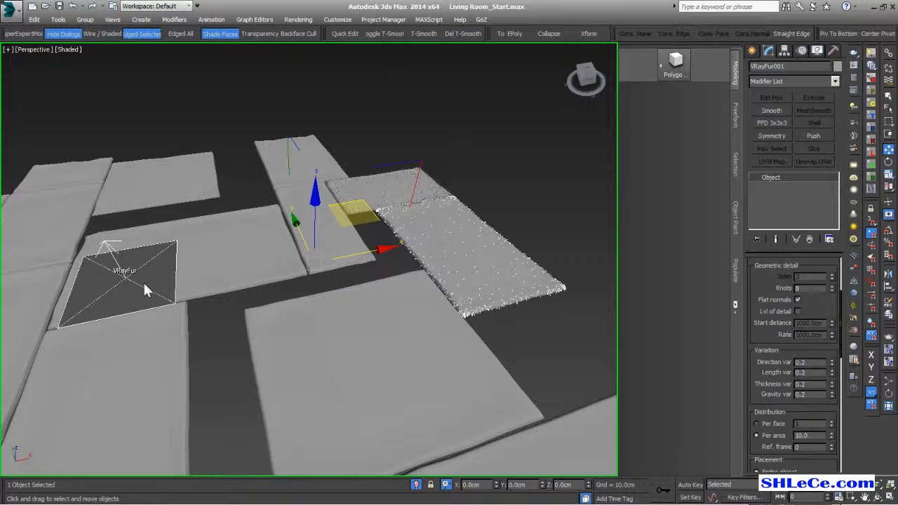
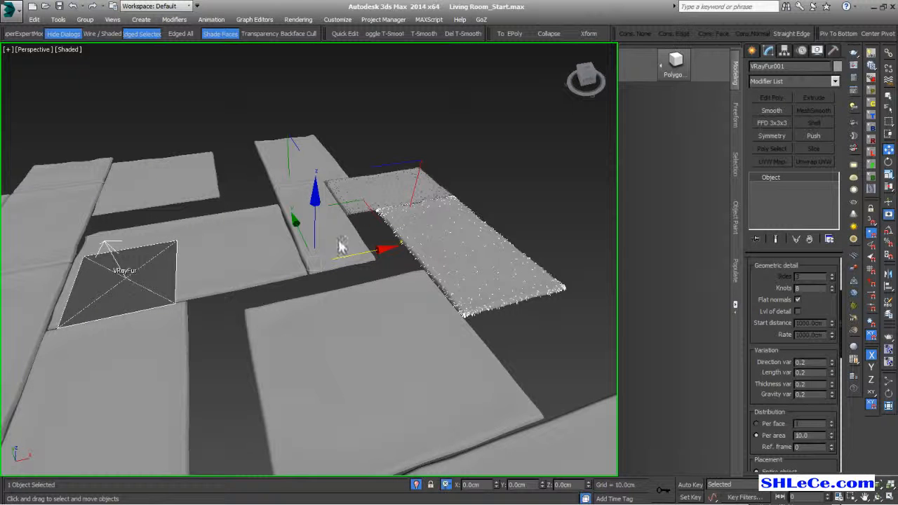
- Shift-clone the VRayFur helper upward to fur another tile, then check both helpers and the grey tile
shift+drag(357, 210, 386, 107)
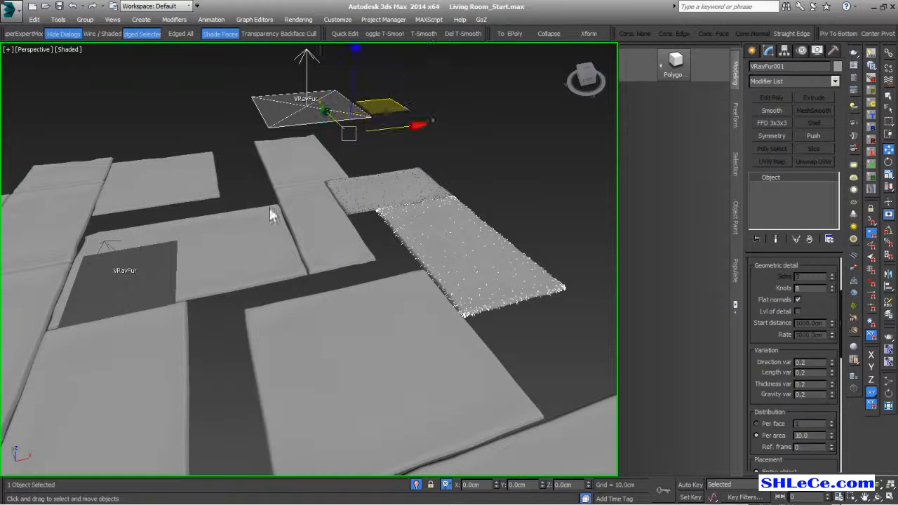
click(113, 289)
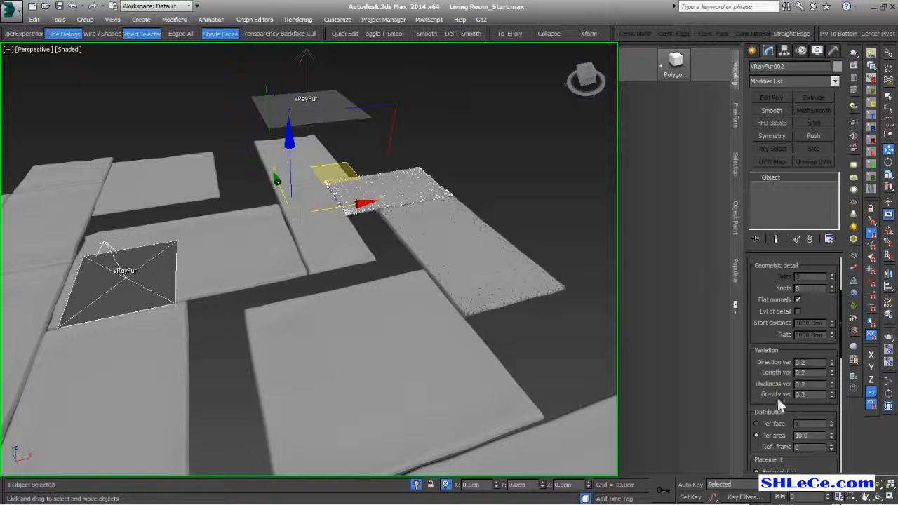
scroll(768, 323, up, 3)
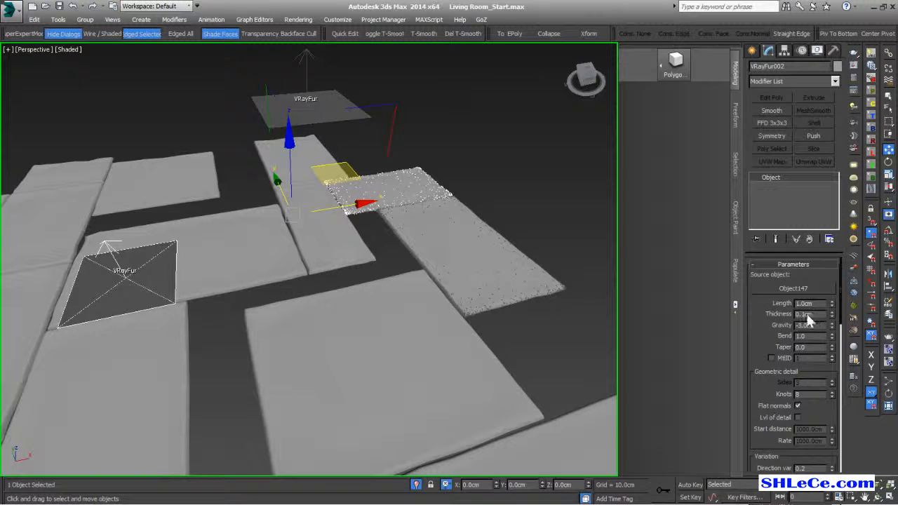
click(303, 102)
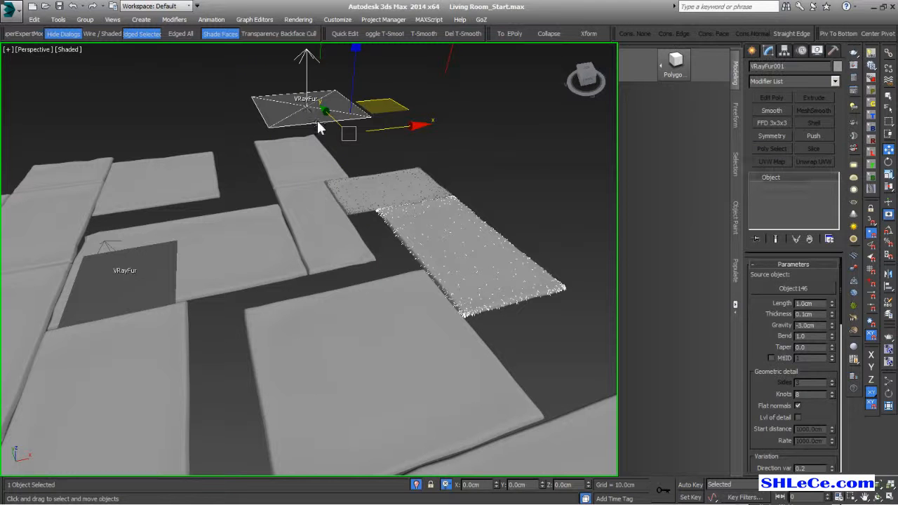
click(294, 166)
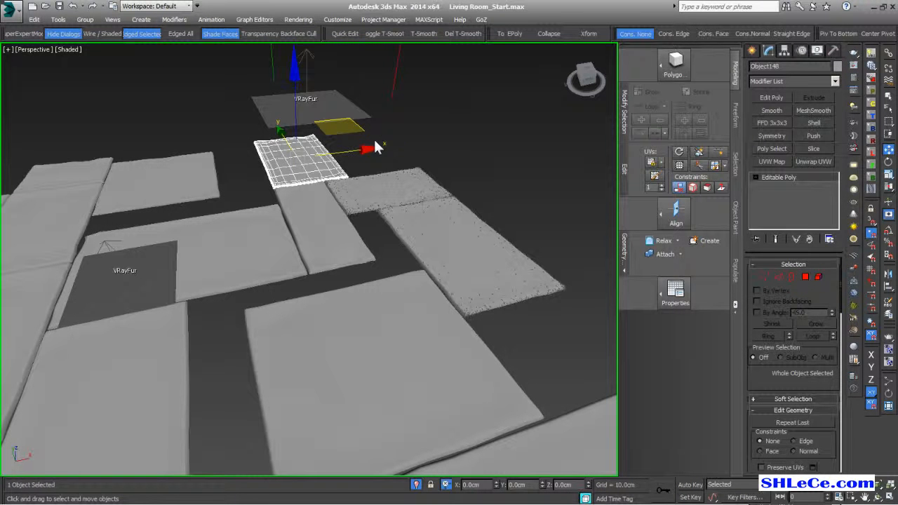
- Inspect the planks around the fuzzy tile and the front tiles, zooming out over the floor
click(310, 228)
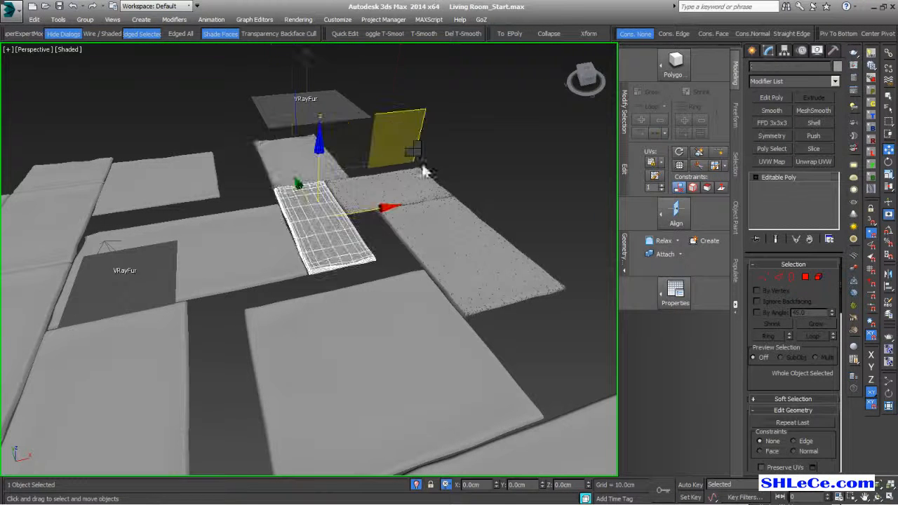
click(288, 278)
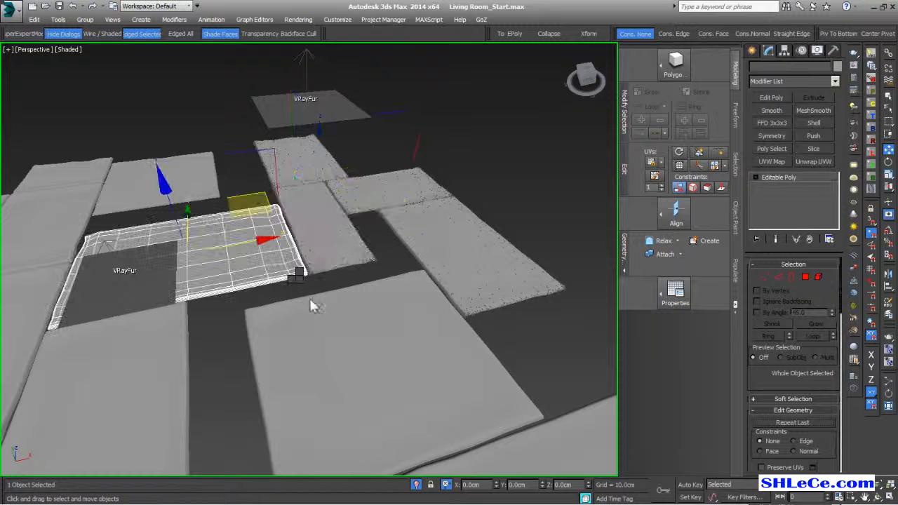
click(201, 171)
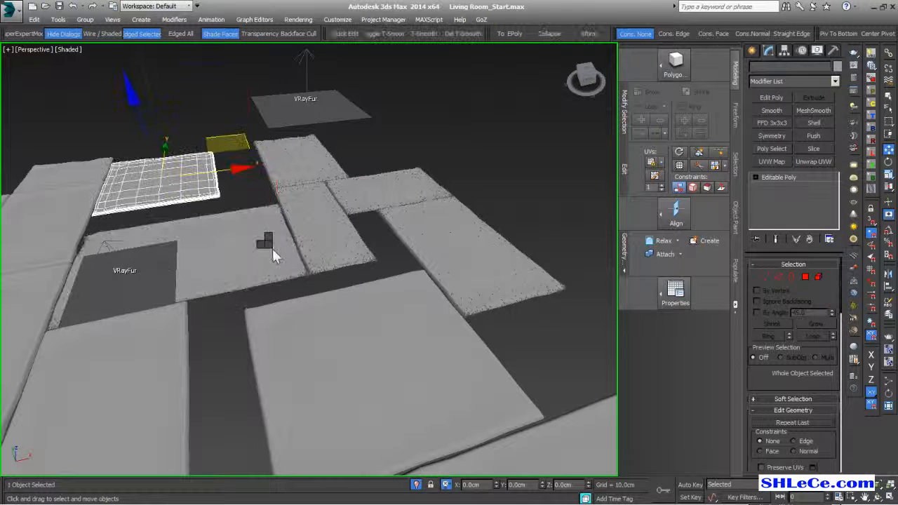
click(362, 333)
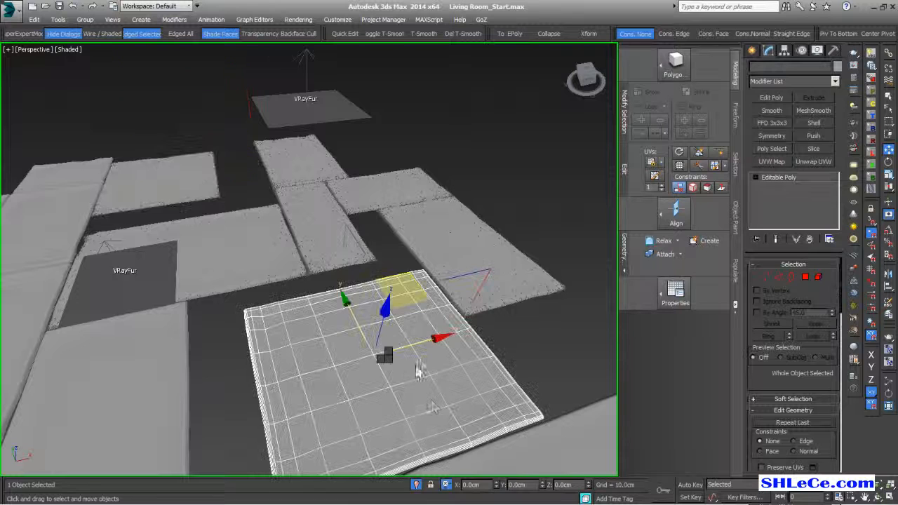
middle_drag(446, 385, 345, 301)
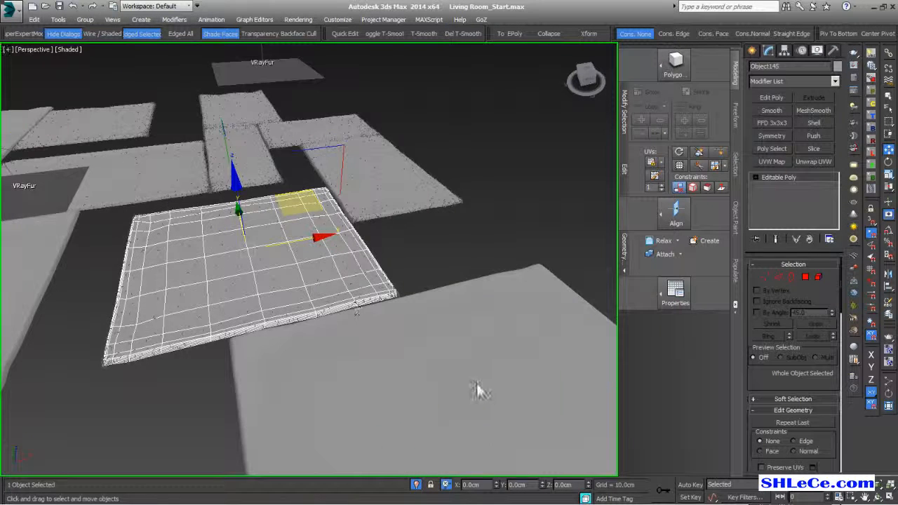
scroll(477, 385, down, 3)
click(440, 336)
click(493, 361)
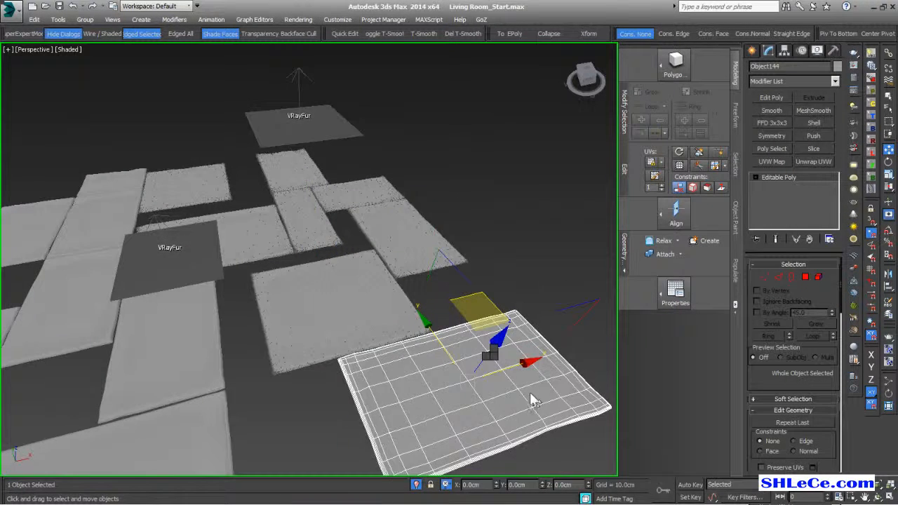
- Inspect the far-left, left, middle and back planks plus the large front plank
middle_drag(246, 260, 325, 260)
click(153, 210)
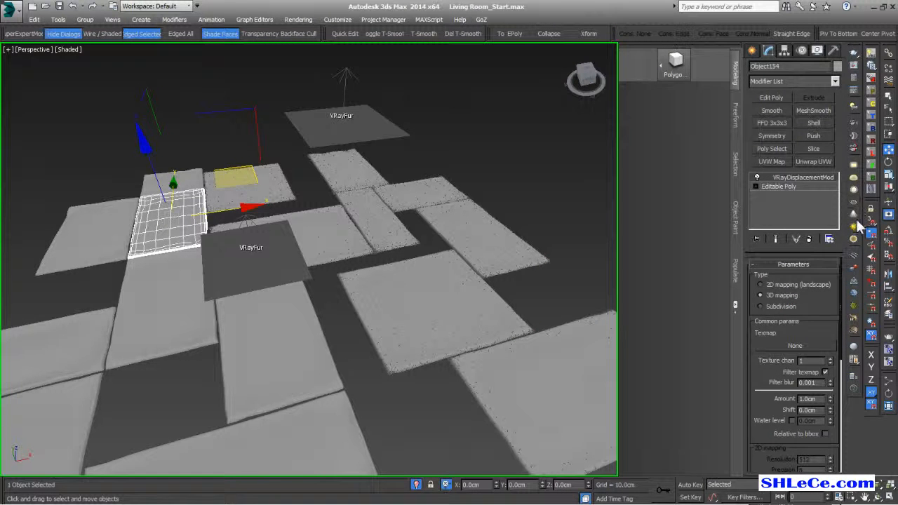
middle_drag(163, 254, 237, 206)
click(163, 250)
scroll(238, 206, up, 5)
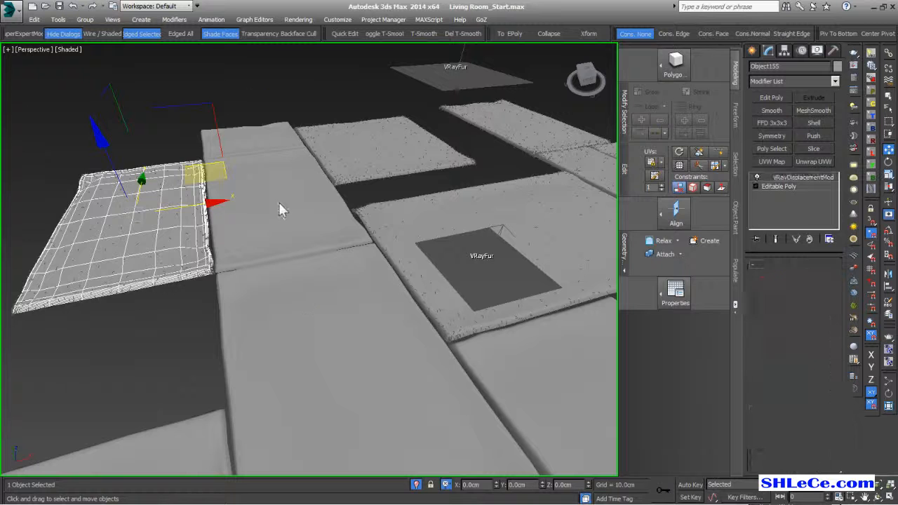
click(281, 206)
click(239, 151)
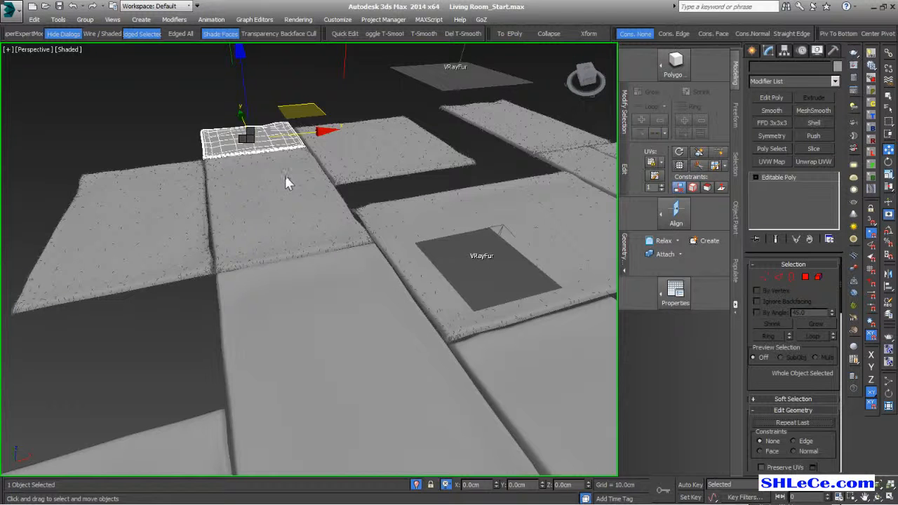
click(373, 363)
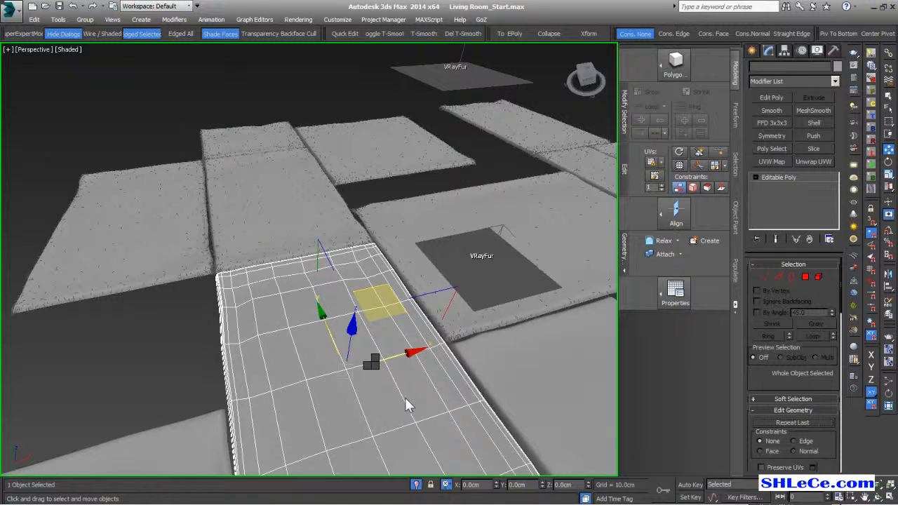
- Check the lower front and front middle planks from a higher angle, then deselect
middle_drag(395, 401, 382, 317)
scroll(381, 320, down, 4)
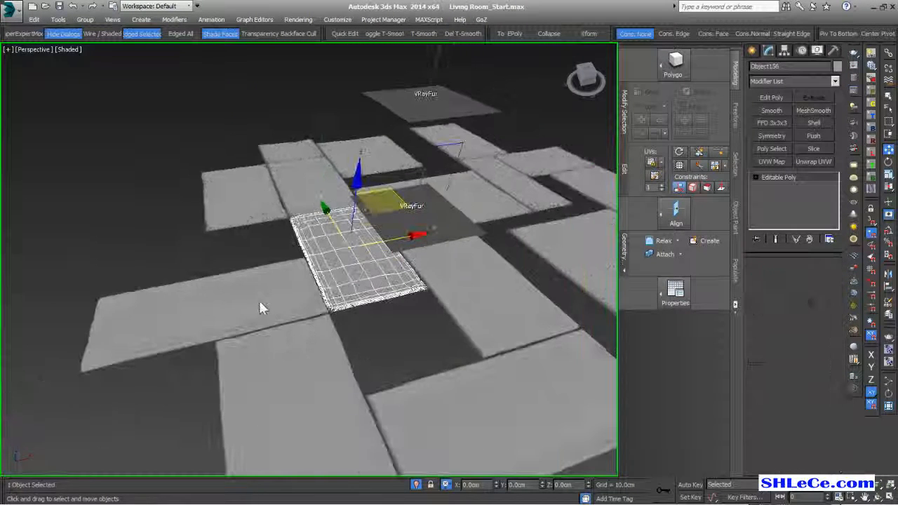
alt+middle_drag(261, 307, 291, 331)
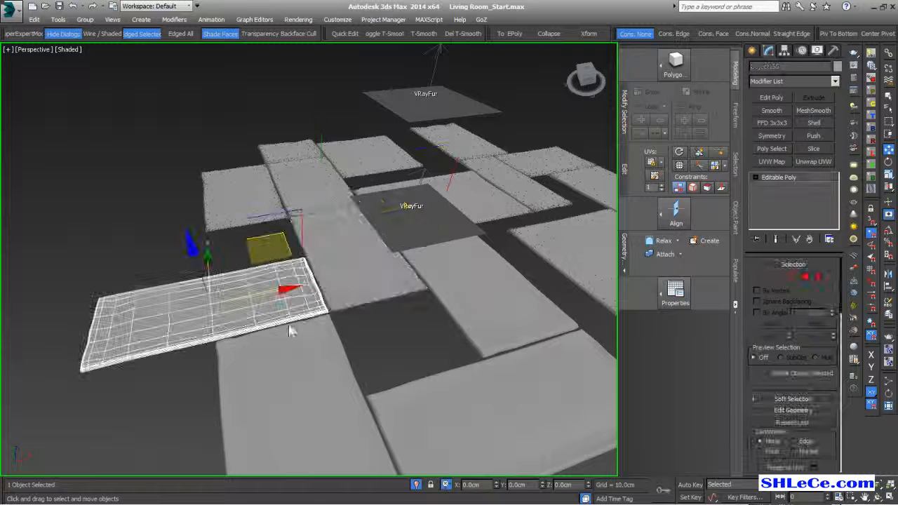
click(320, 402)
middle_drag(457, 420, 335, 269)
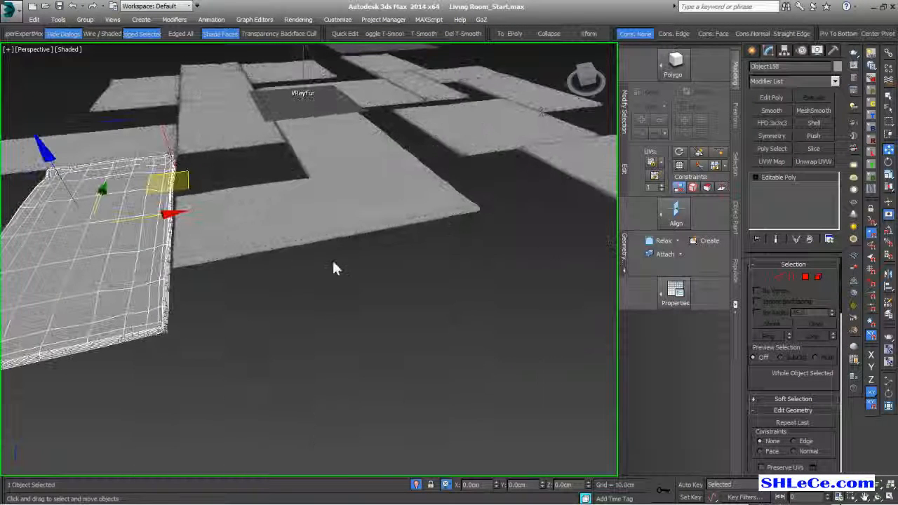
click(300, 219)
alt+middle_drag(514, 285, 396, 348)
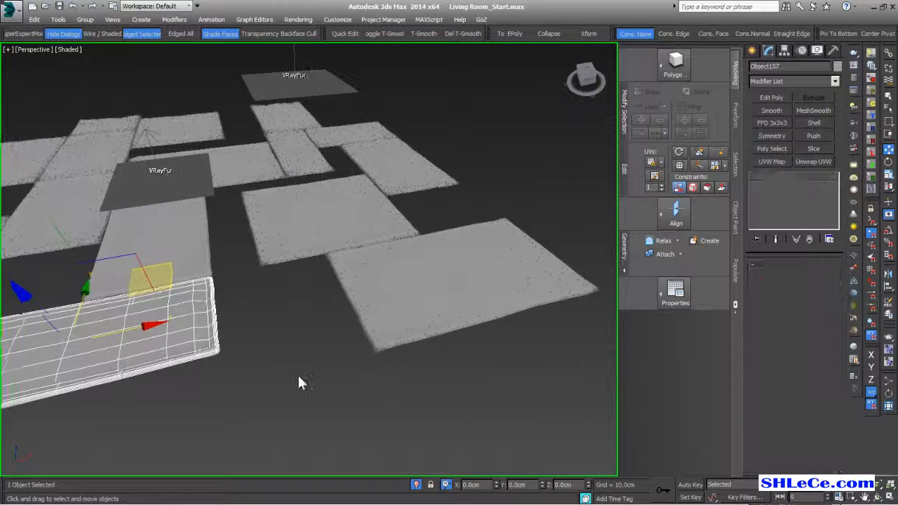
click(285, 371)
- Check the long front and middle back planks, deselect, and frame the floor in a wide, low view
alt+middle_drag(285, 371, 315, 344)
click(315, 344)
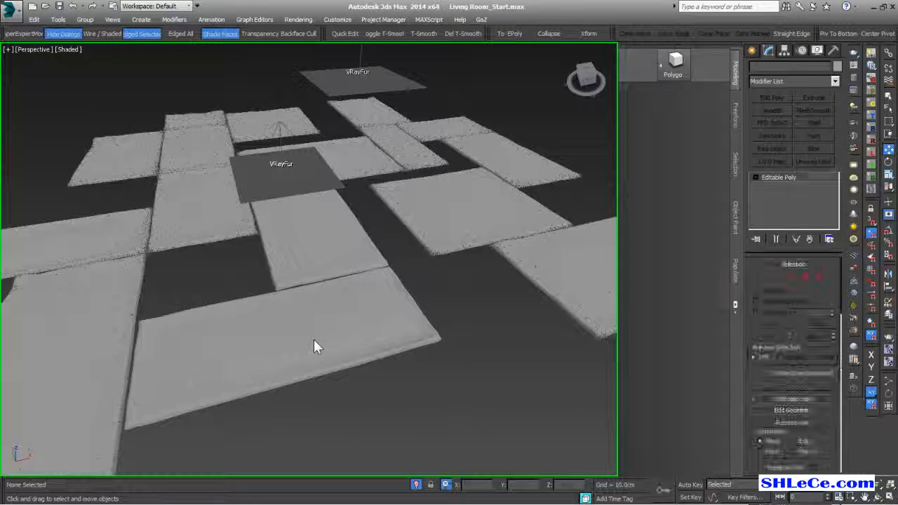
alt+middle_drag(353, 385, 351, 372)
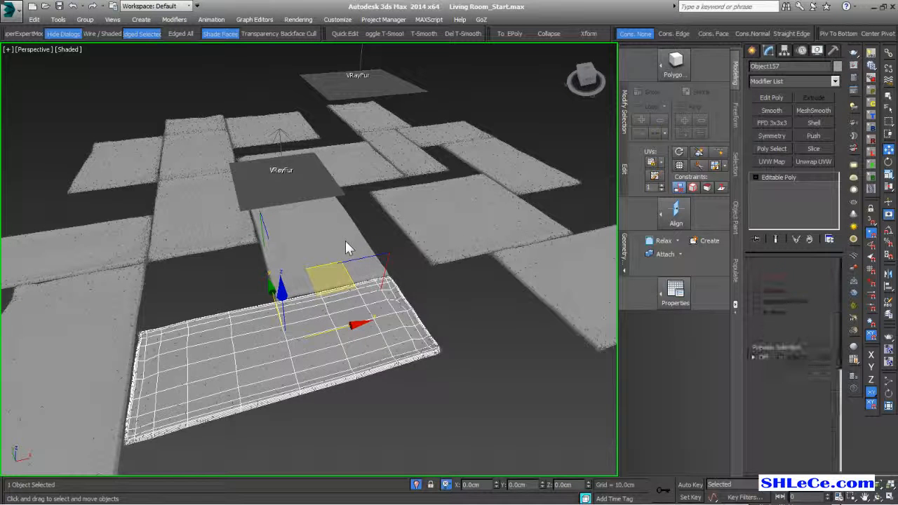
click(345, 241)
click(449, 365)
alt+middle_drag(450, 365, 416, 400)
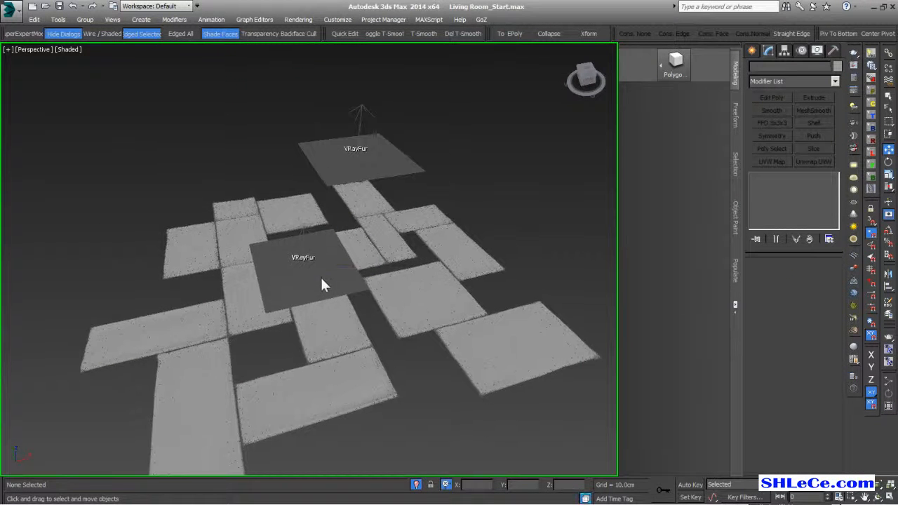
alt+middle_drag(320, 279, 327, 251)
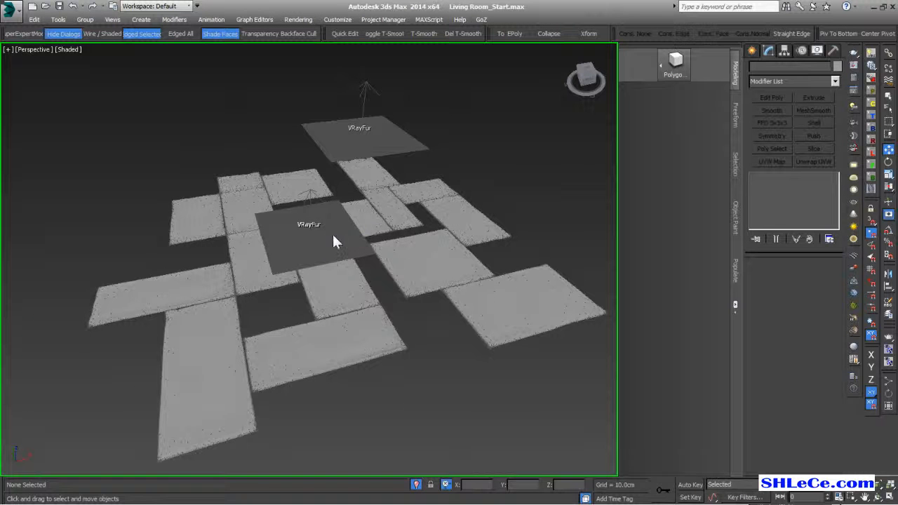